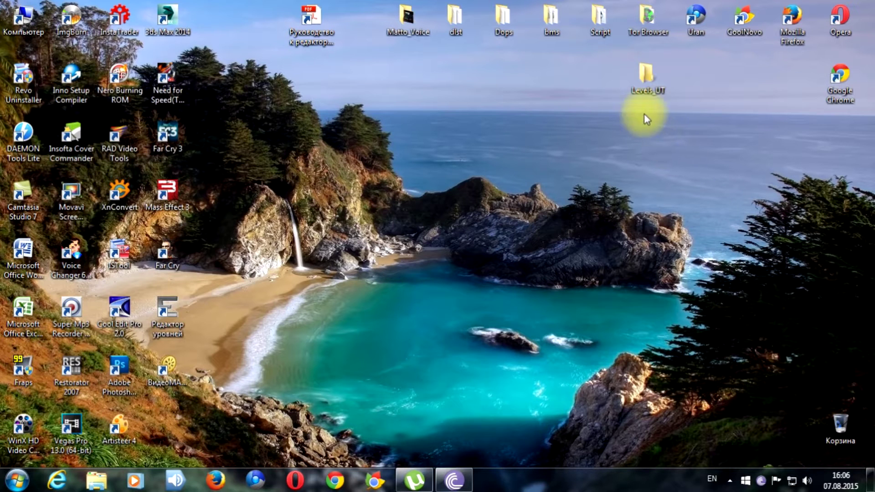
# - View the contents of the Levels_UT folder on the desktop and close it
pyautogui.doubleClick(640, 88)
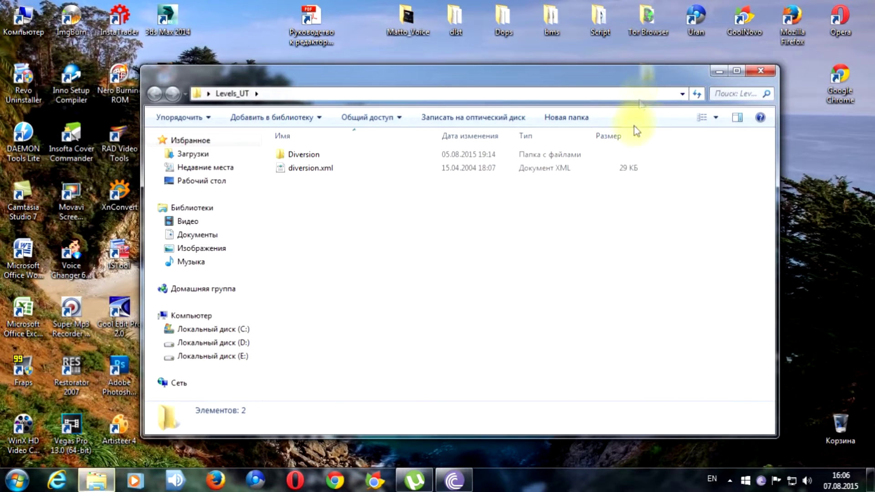
pyautogui.moveTo(394, 81); pyautogui.dragTo(462, 72)
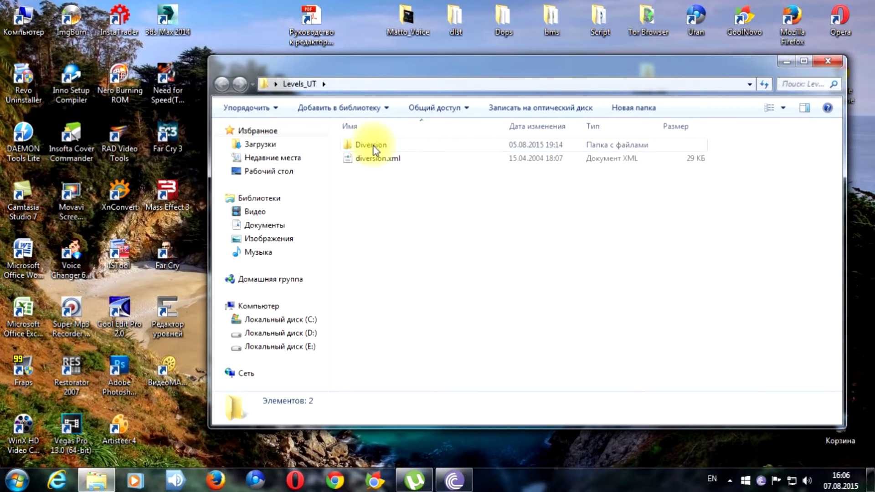
pyautogui.click(827, 61)
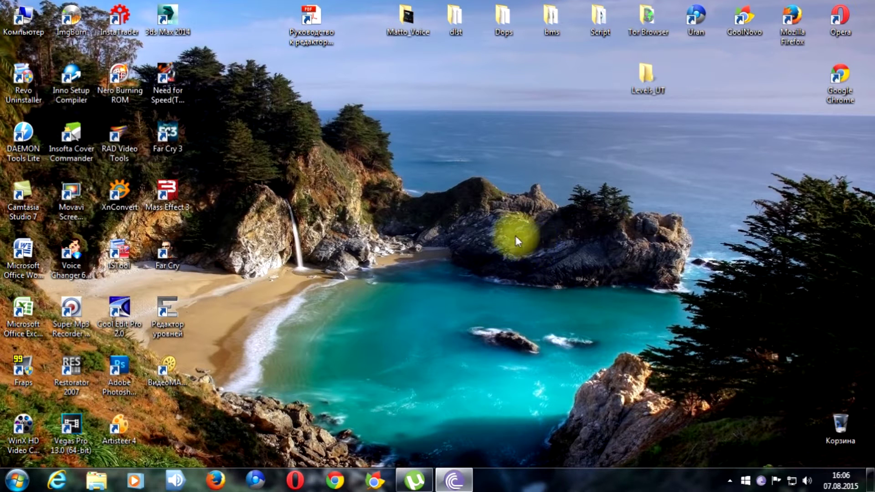
# - Browse to the folder D:\Games\Far Cry\FCData\Localized from the computer's drive list
pyautogui.doubleClick(27, 24)
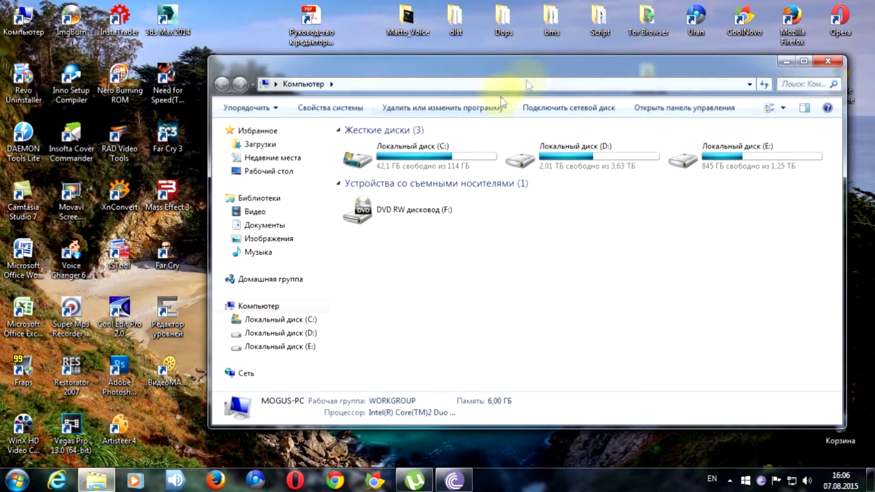
pyautogui.moveTo(536, 76); pyautogui.dragTo(462, 62)
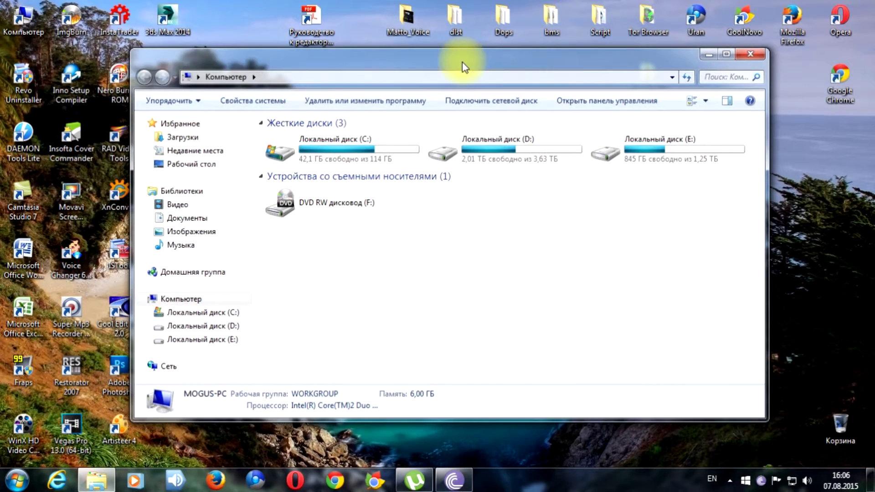
pyautogui.doubleClick(517, 158)
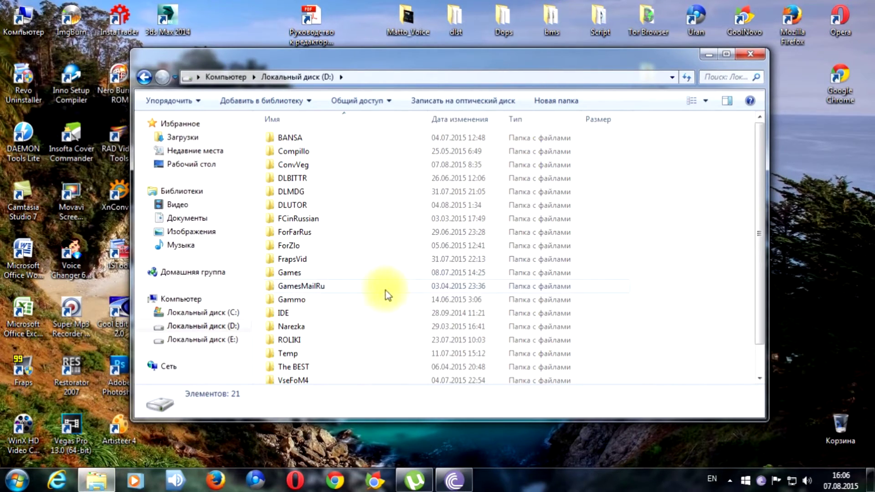
pyautogui.scroll(-1, 352, 285)
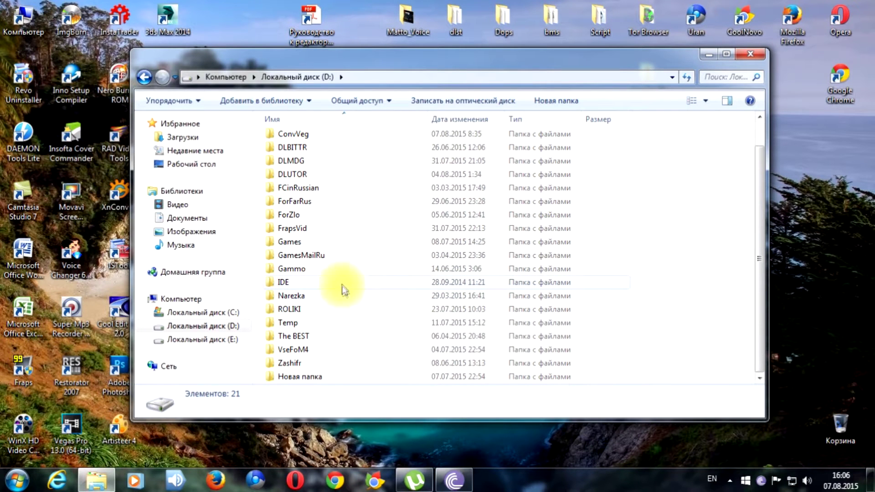
pyautogui.doubleClick(320, 241)
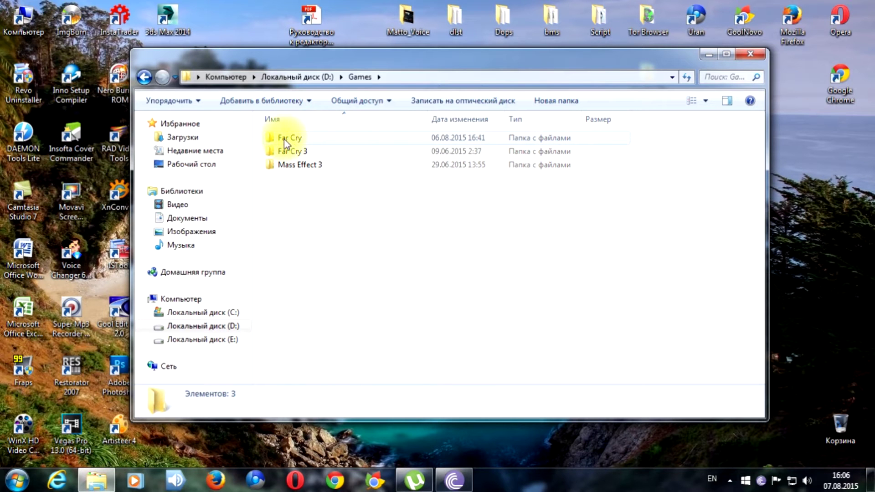
pyautogui.doubleClick(283, 138)
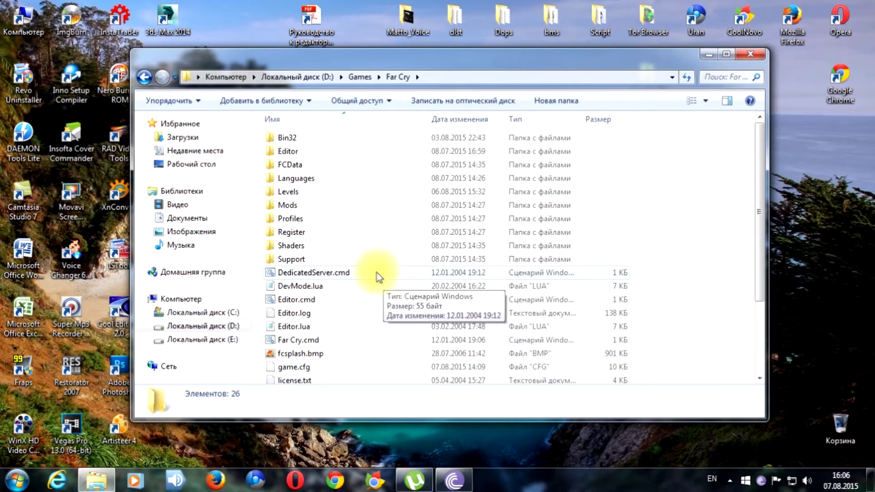
pyautogui.doubleClick(297, 166)
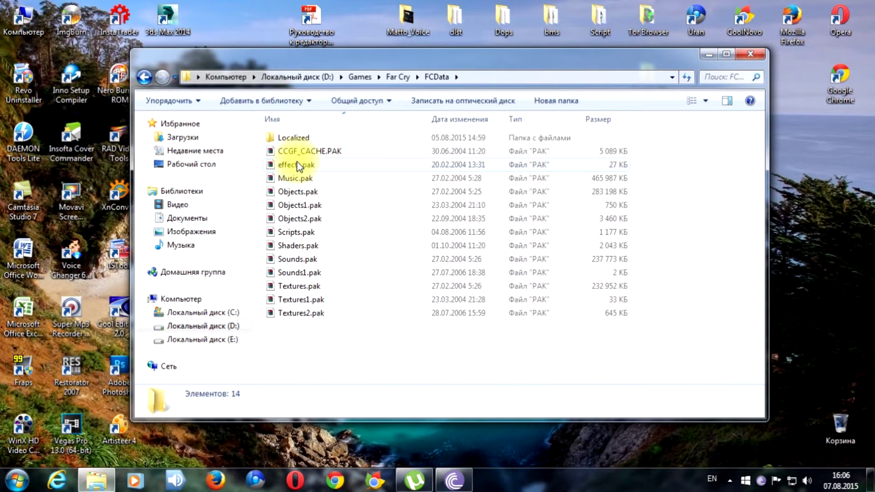
pyautogui.doubleClick(292, 138)
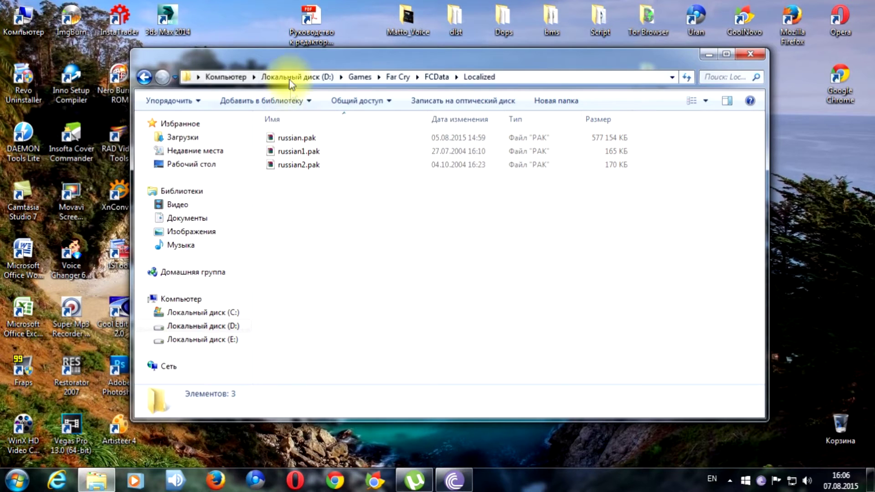
# - Extract fort.xml from the languages folder of russian.pak to the desktop and close the archive and folder windows
pyautogui.moveTo(291, 62); pyautogui.dragTo(357, 134)
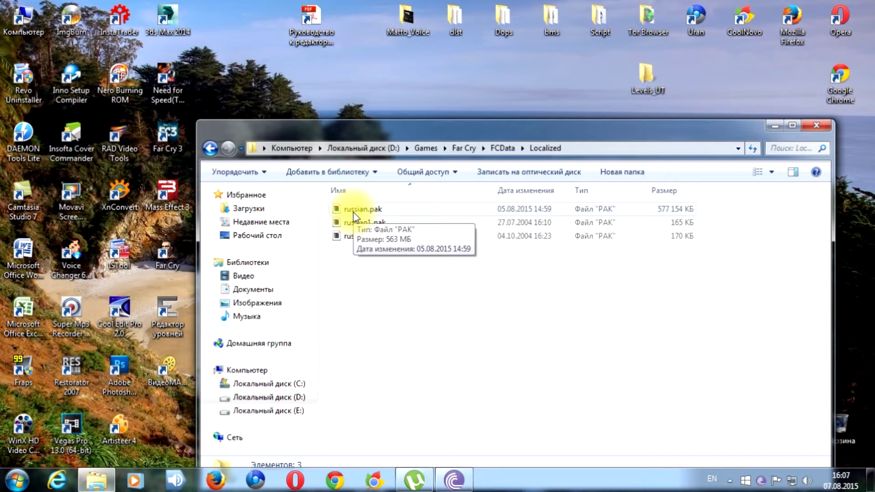
pyautogui.moveTo(391, 214)
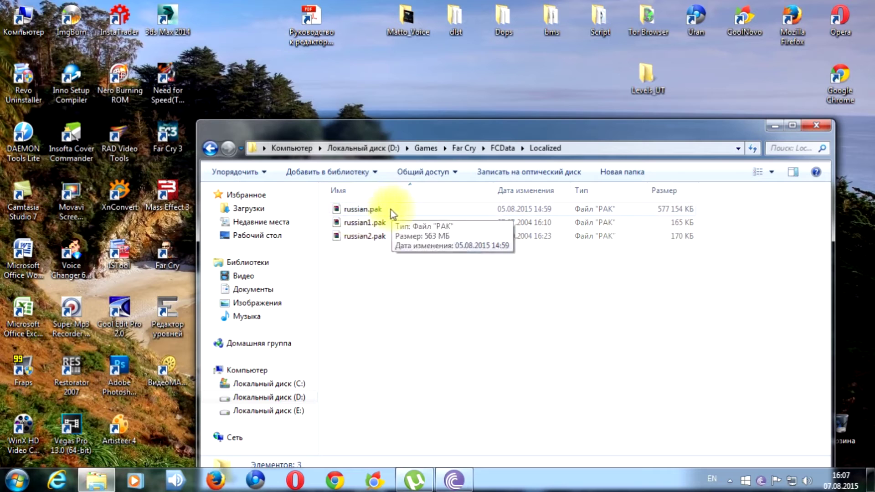
pyautogui.click(367, 209)
pyautogui.doubleClick(366, 210)
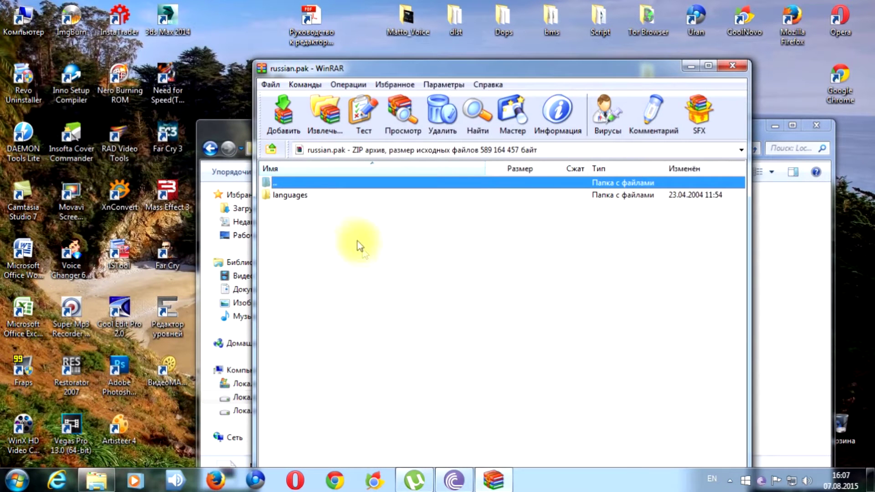
pyautogui.doubleClick(269, 196)
pyautogui.scroll(-1, 392, 297)
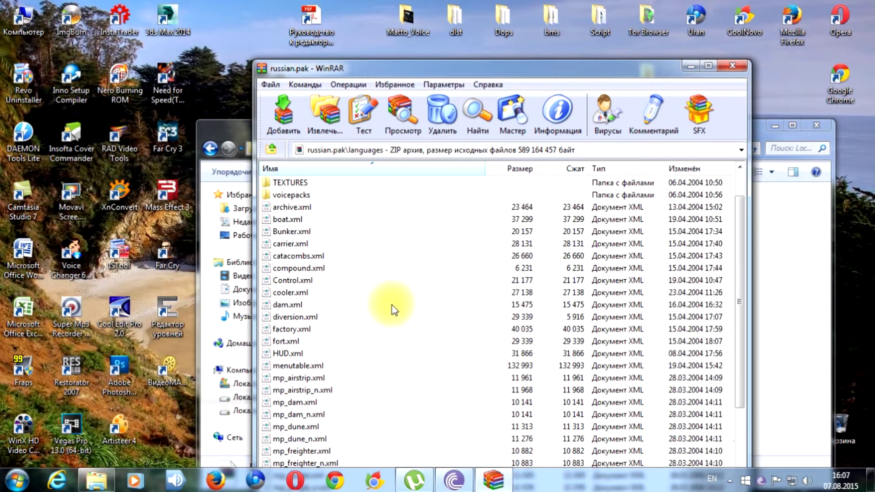
pyautogui.click(268, 343)
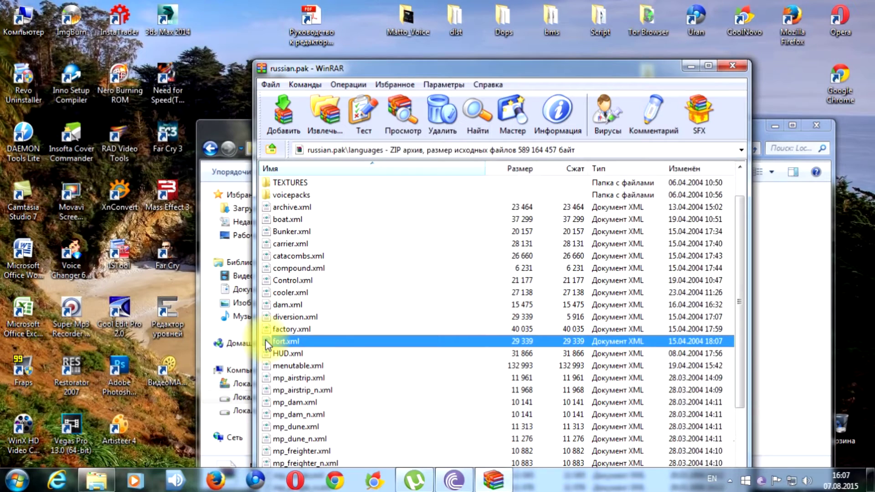
pyautogui.moveTo(266, 343); pyautogui.dragTo(223, 54)
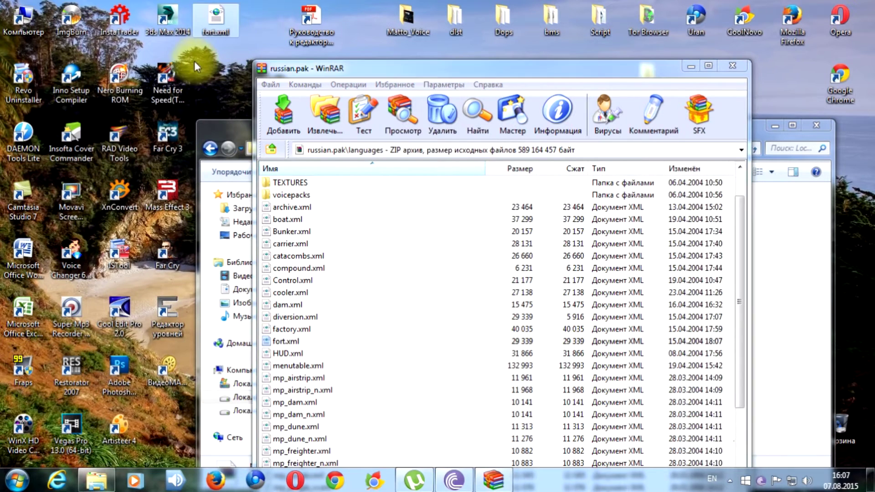
pyautogui.click(733, 66)
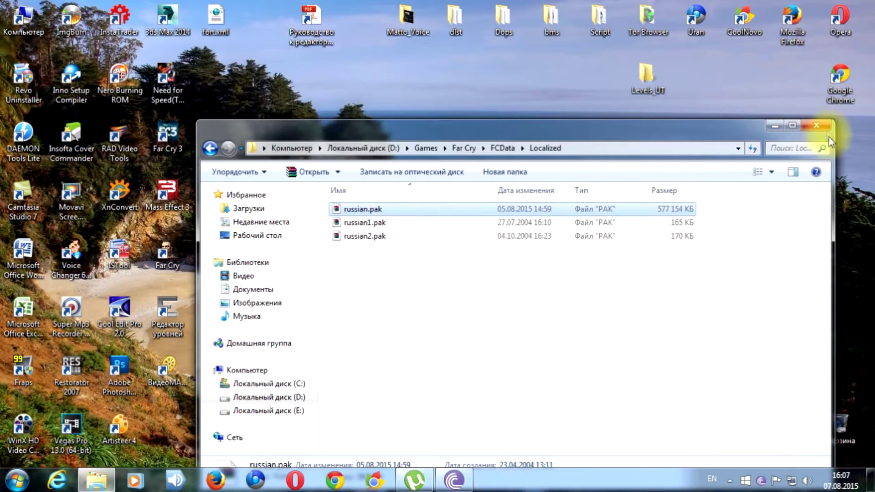
pyautogui.click(827, 130)
# - Rename the extracted fort.xml on the desktop as diversion.xml and check it against the contents of the Levels_UT folder
pyautogui.moveTo(215, 19); pyautogui.dragTo(408, 137)
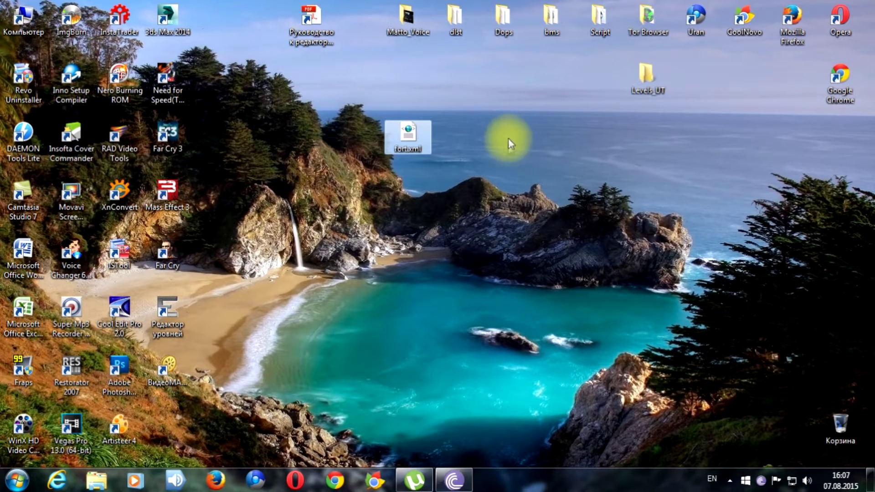
pyautogui.rightClick(423, 144)
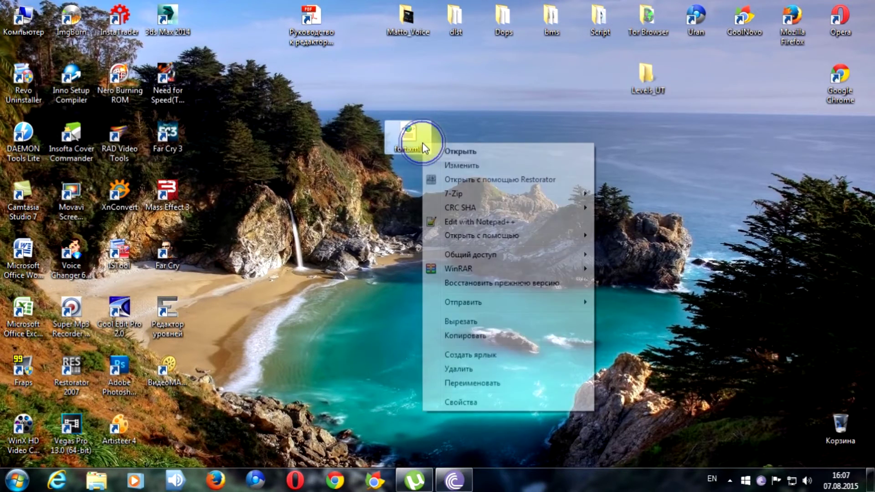
pyautogui.click(489, 383)
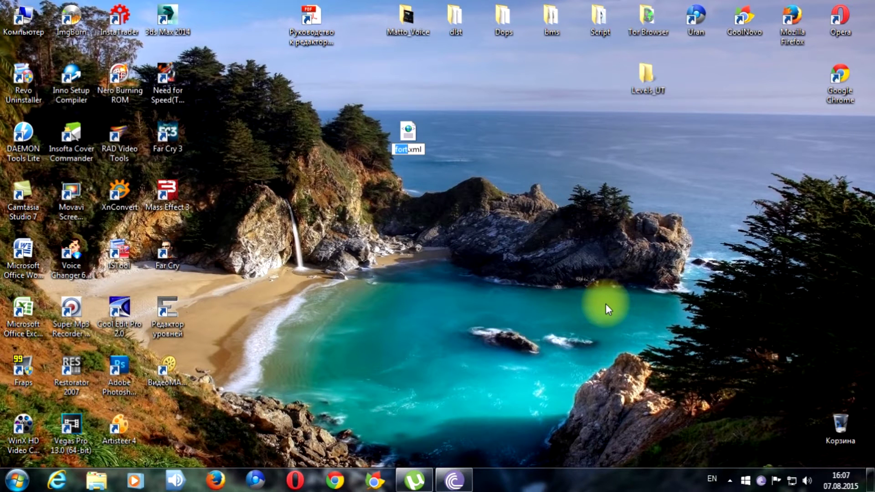
pyautogui.write('diversion')
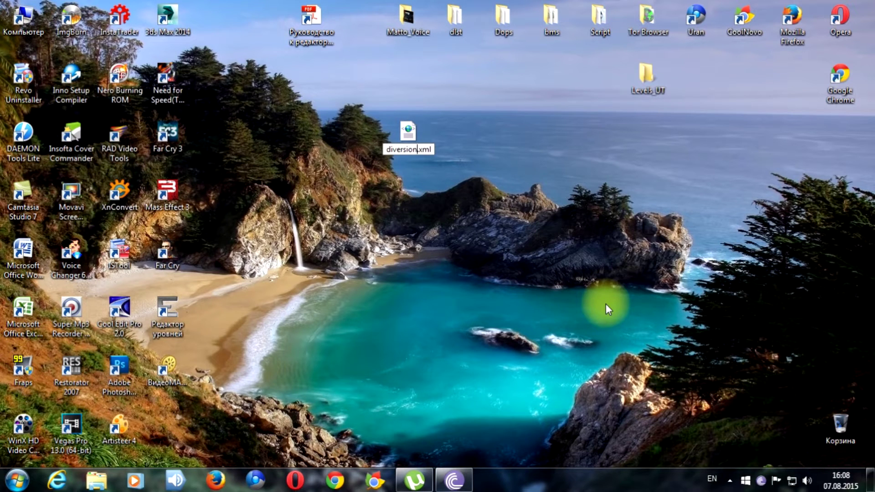
pyautogui.press('Return')
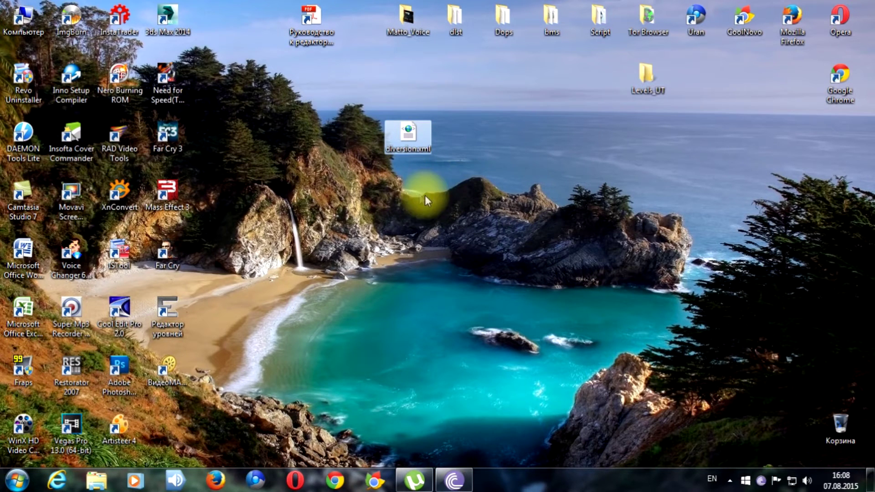
pyautogui.doubleClick(647, 75)
pyautogui.click(816, 98)
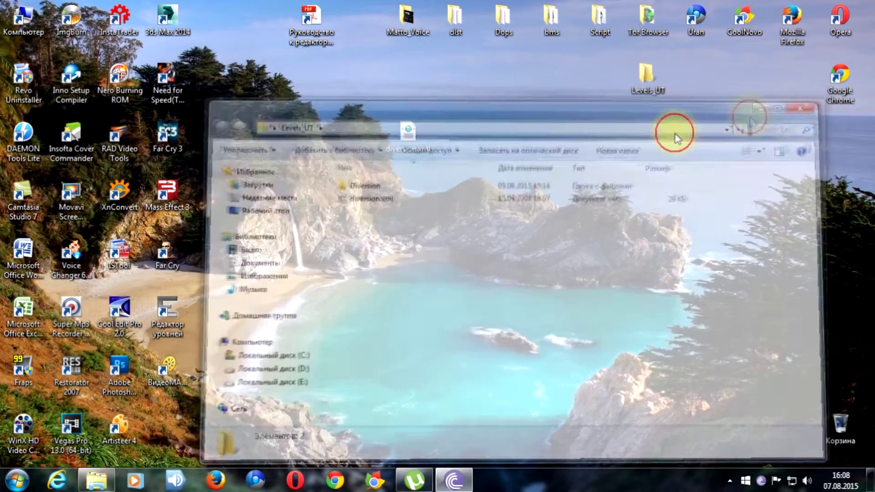
# - Delete diversion.xml from the desktop and empty the Recycle Bin
pyautogui.rightClick(420, 141)
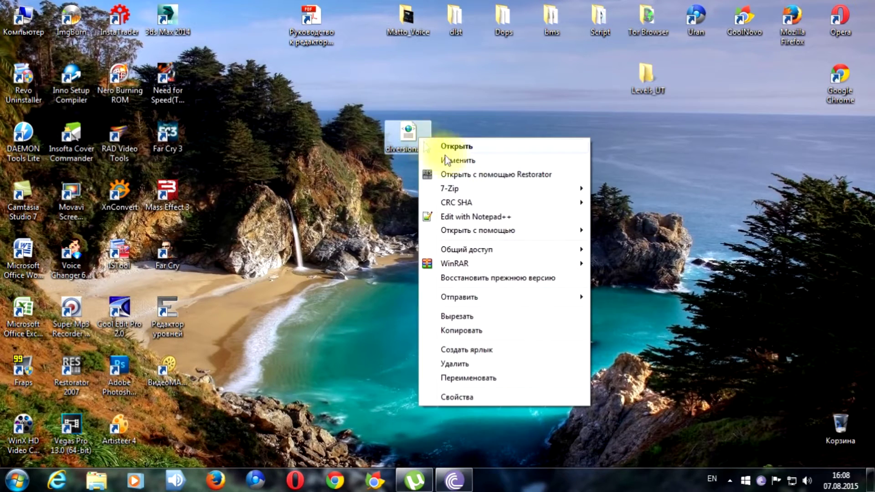
pyautogui.click(500, 363)
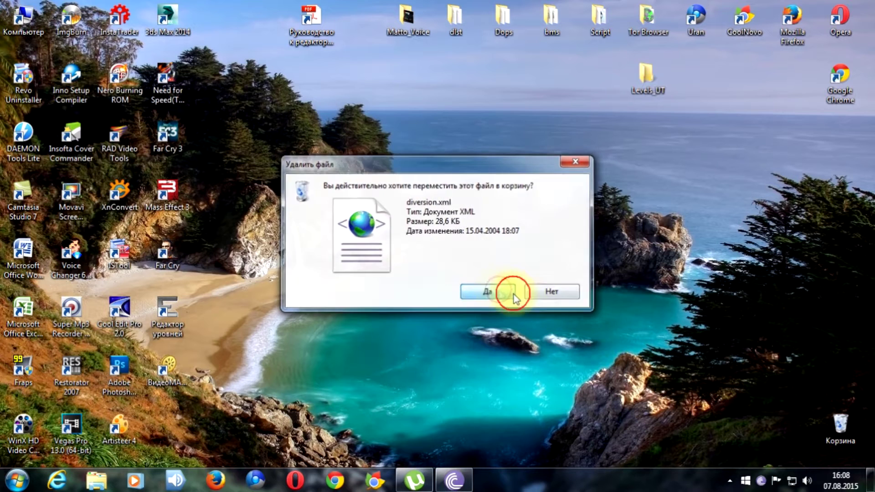
pyautogui.click(512, 293)
pyautogui.rightClick(835, 431)
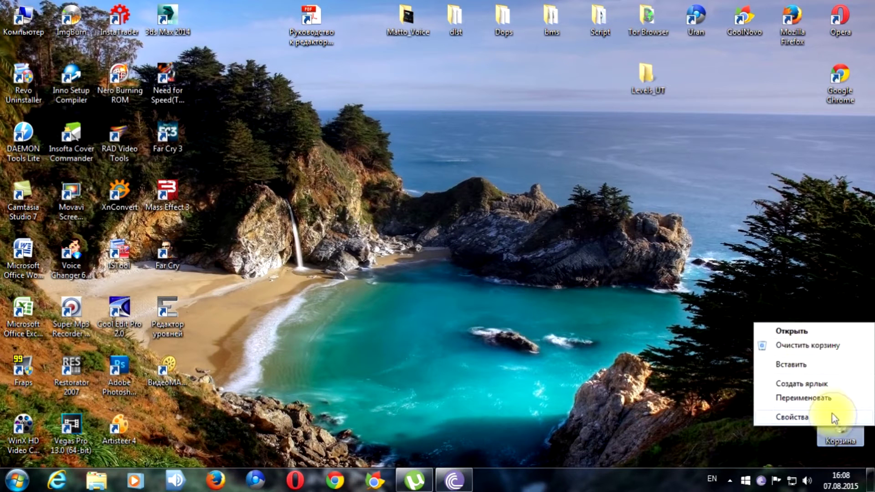
pyautogui.click(807, 342)
pyautogui.click(485, 293)
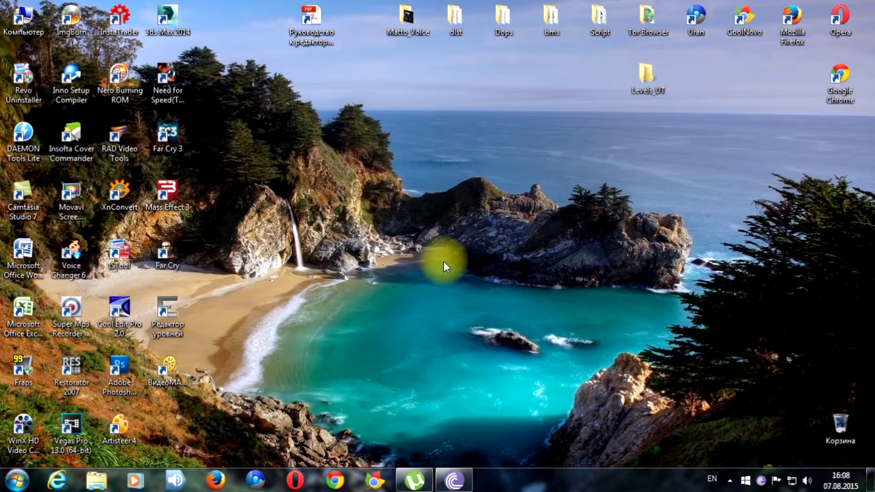
# - Launch the Sandbox level editor from the desktop and open diversion.cry from the Diversion level folder
pyautogui.doubleClick(168, 315)
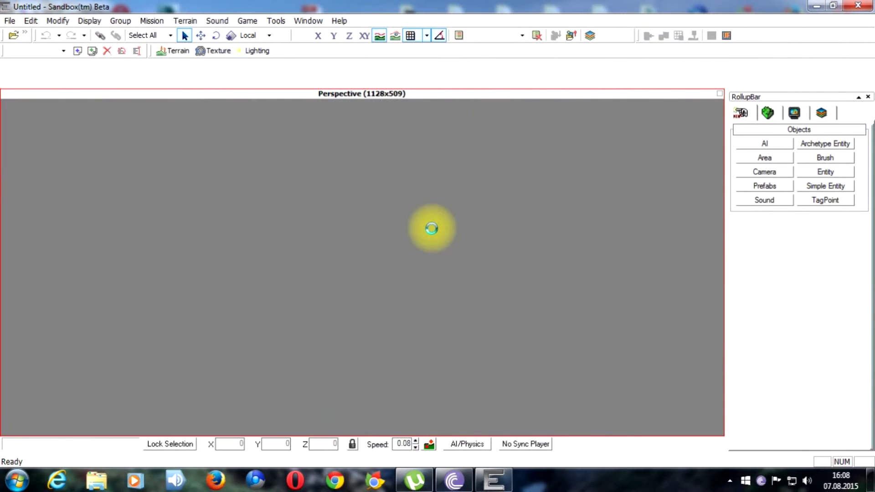
pyautogui.click(13, 38)
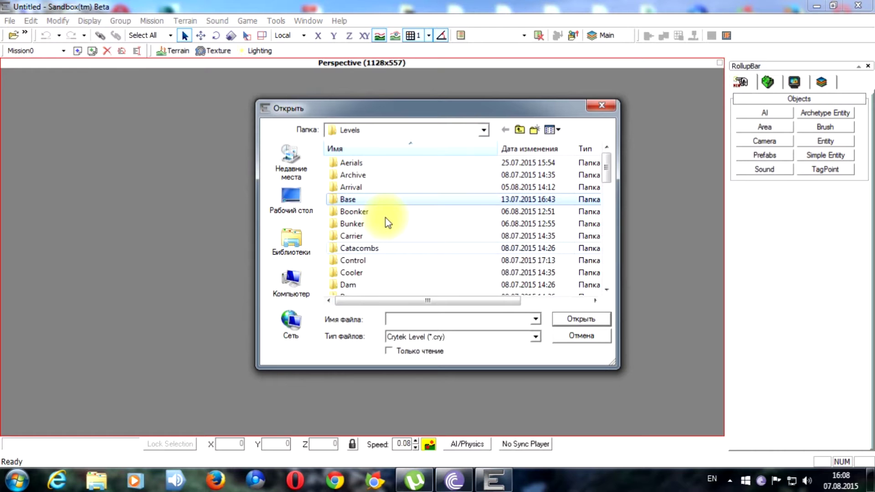
pyautogui.scroll(-2, 386, 218)
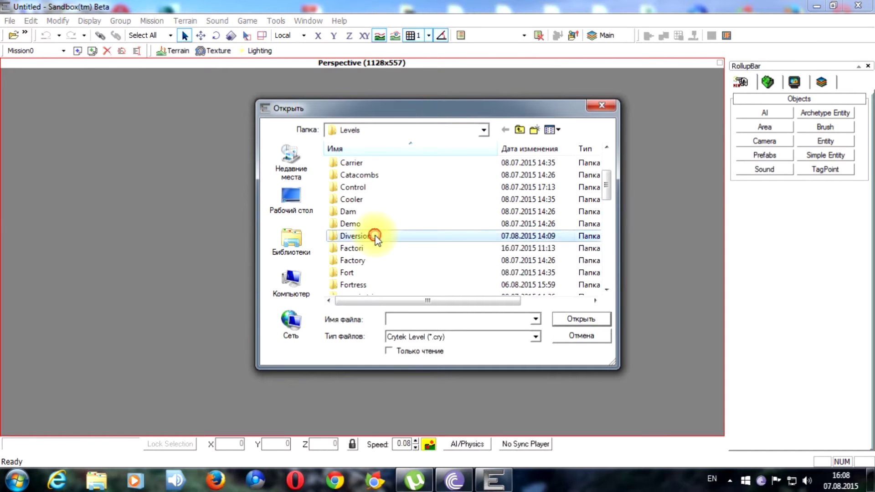
pyautogui.doubleClick(372, 236)
pyautogui.doubleClick(352, 166)
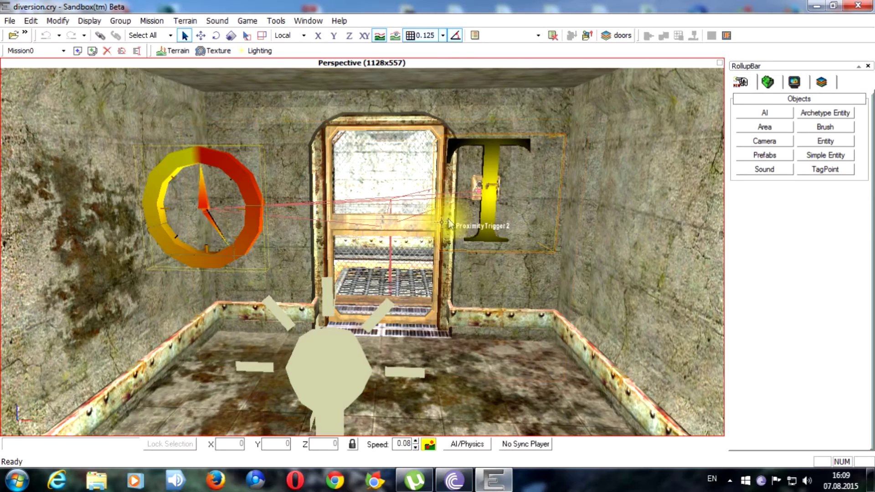
# - Inspect the elevator door, its triggers and the neighbouring rooms in the perspective viewport
pyautogui.moveTo(447, 218); pyautogui.dragTo(437, 253)
pyautogui.scroll(-5, 437, 253)
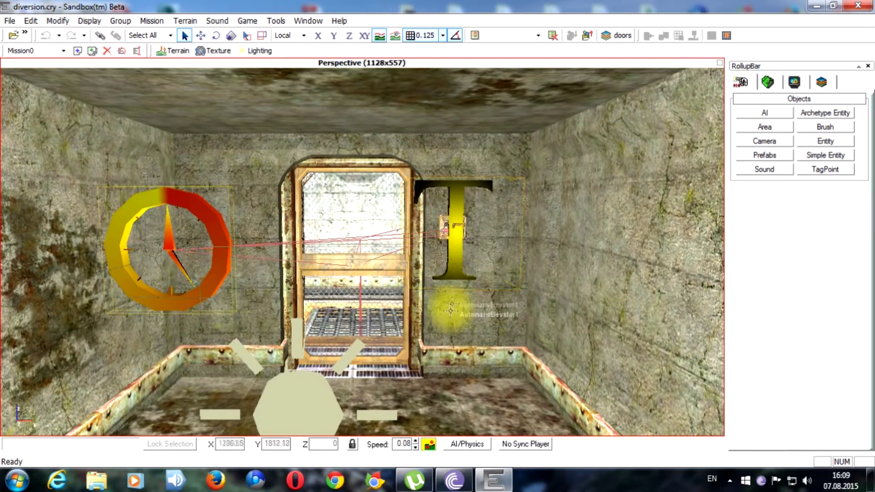
pyautogui.scroll(6, 499, 304)
pyautogui.scroll(10, 499, 305)
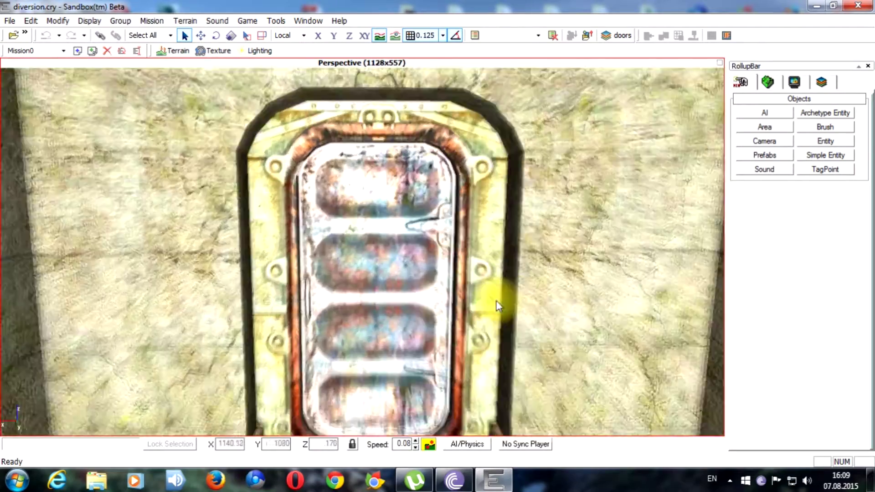
pyautogui.scroll(-5, 494, 300)
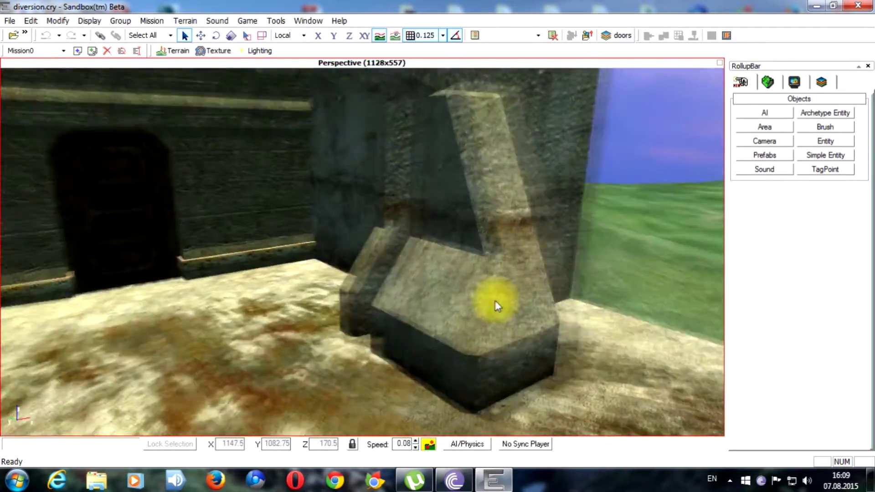
pyautogui.moveTo(496, 302); pyautogui.dragTo(522, 304)
pyautogui.scroll(10, 523, 299)
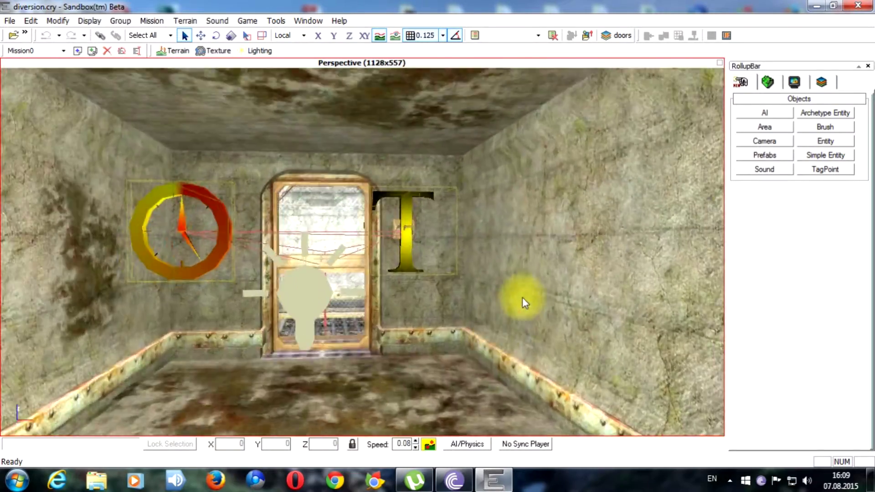
pyautogui.moveTo(522, 297); pyautogui.dragTo(522, 299)
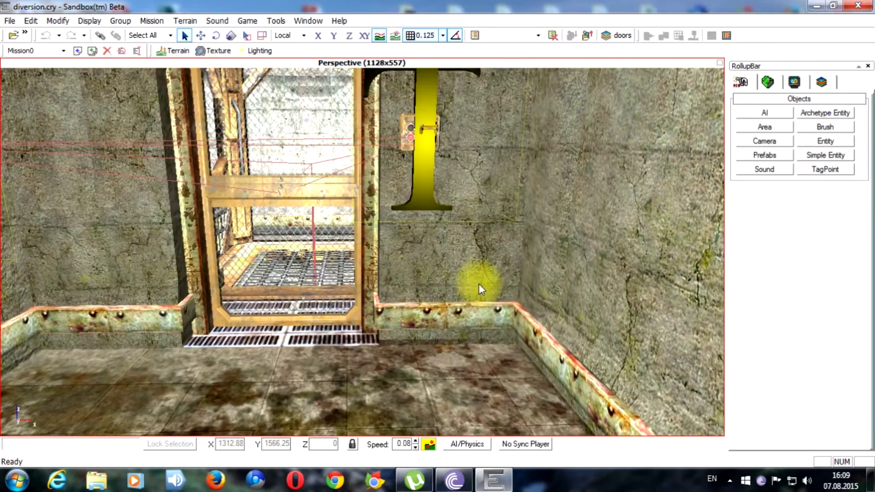
# - Select the proximity trigger beside the elevator door and review its entity properties down to TextInstruction and its On Enter events
pyautogui.scroll(-5, 498, 293)
pyautogui.click(444, 256)
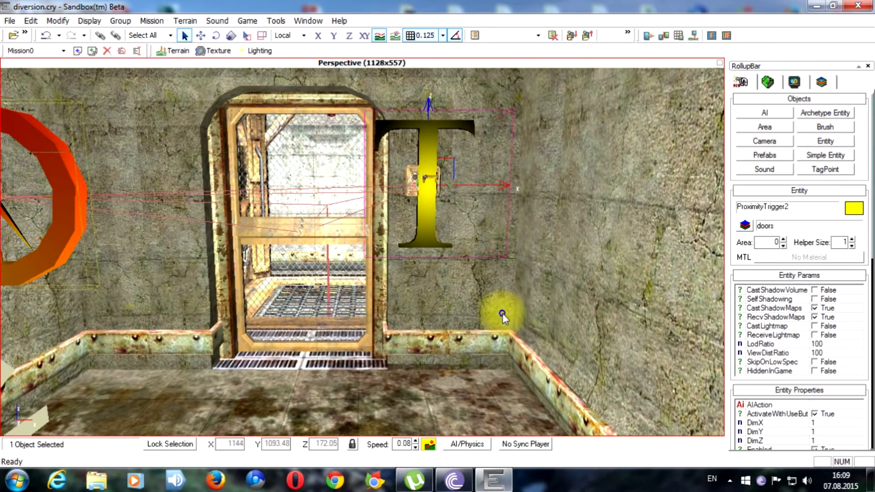
pyautogui.scroll(1, 502, 313)
pyautogui.scroll(-5, 872, 367)
pyautogui.scroll(-3, 871, 369)
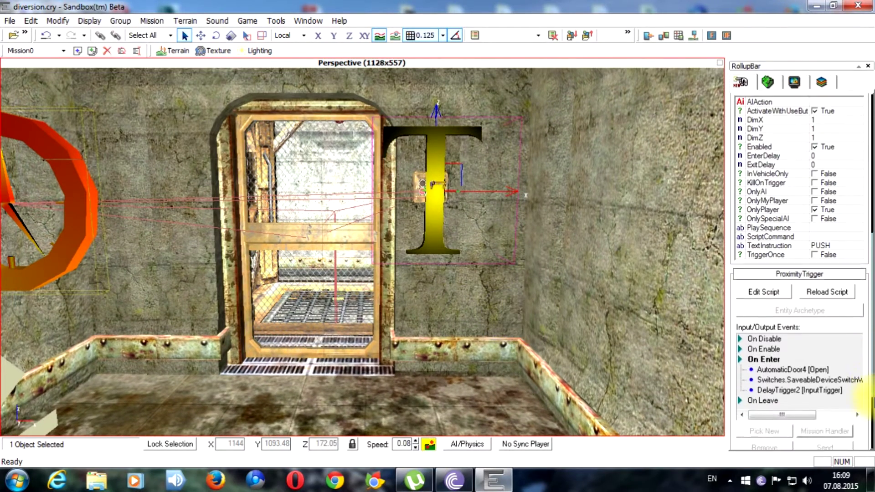
pyautogui.scroll(2, 871, 381)
pyautogui.moveTo(872, 381); pyautogui.dragTo(871, 346)
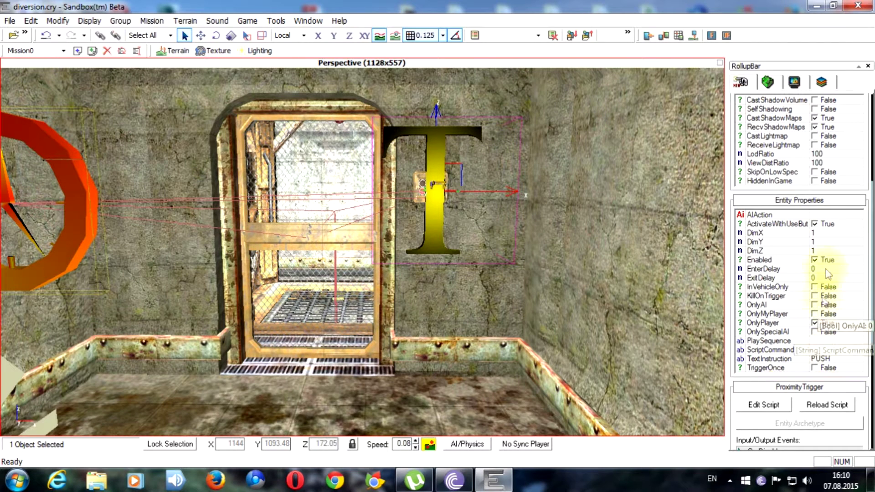
# - Minimize the level editor, open the Levels_UT folder from the desktop, and start Excel in a reduced window that leaves the folder's files visible
pyautogui.click(815, 6)
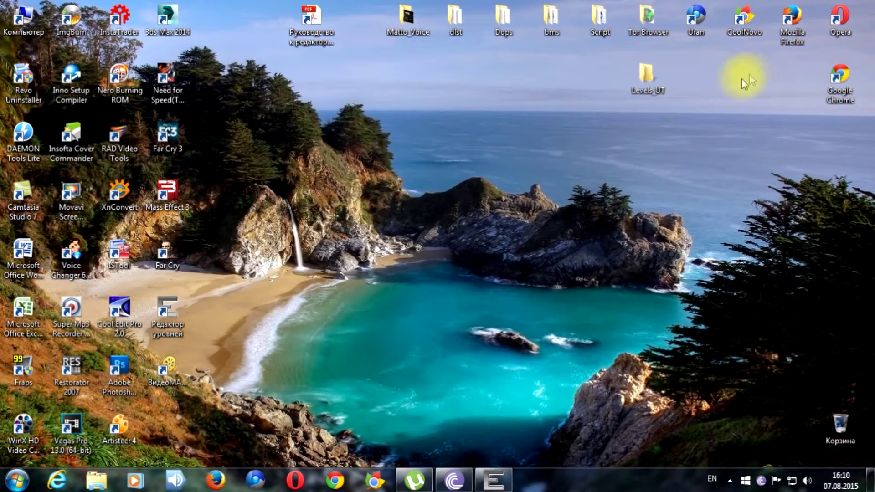
pyautogui.doubleClick(647, 77)
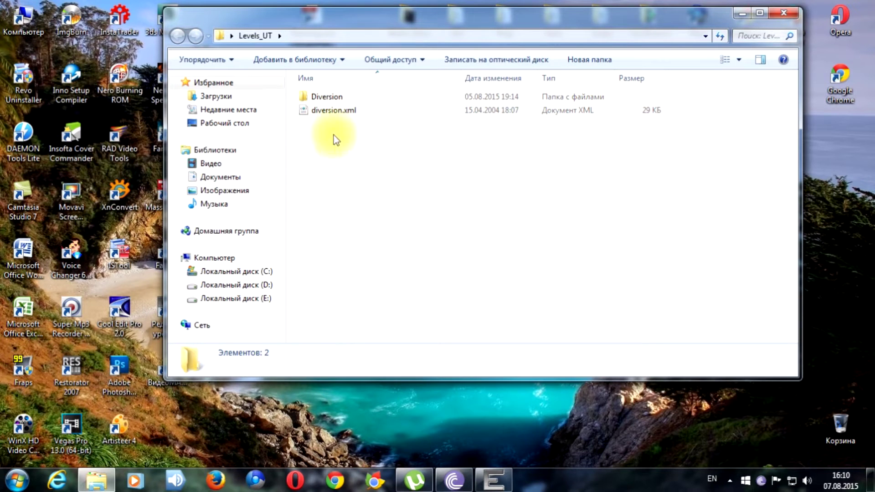
pyautogui.doubleClick(31, 311)
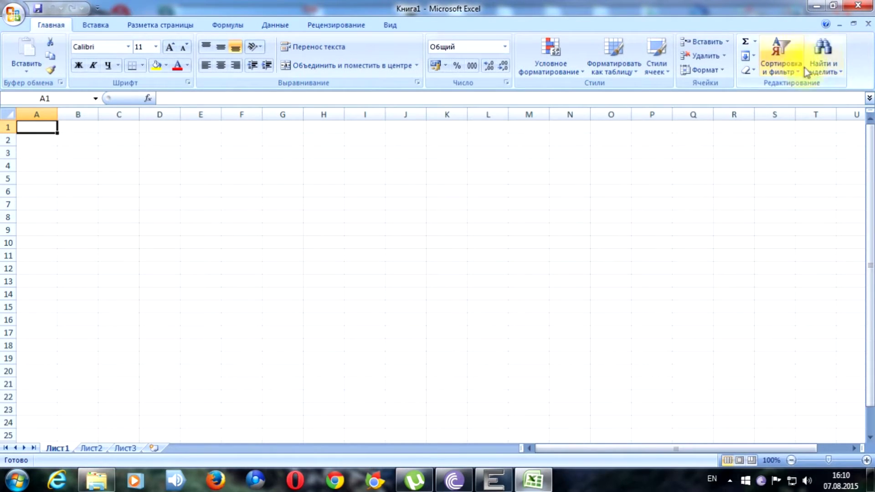
pyautogui.click(833, 6)
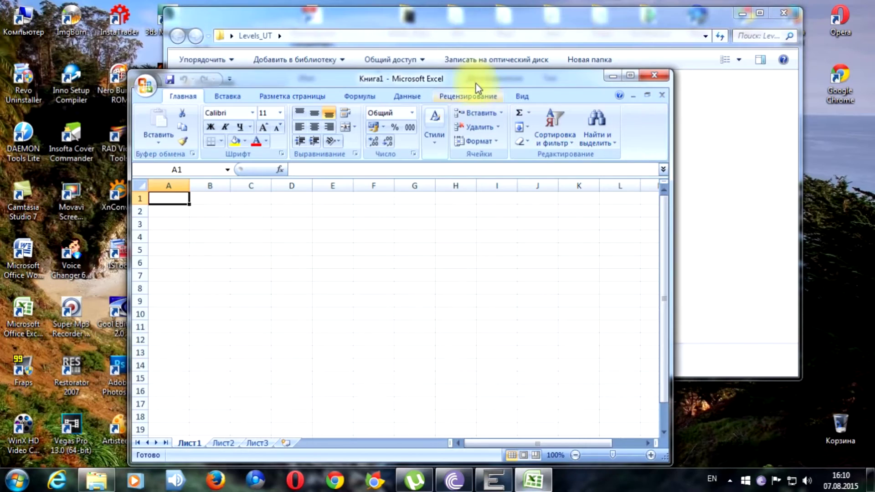
pyautogui.moveTo(473, 80); pyautogui.dragTo(458, 149)
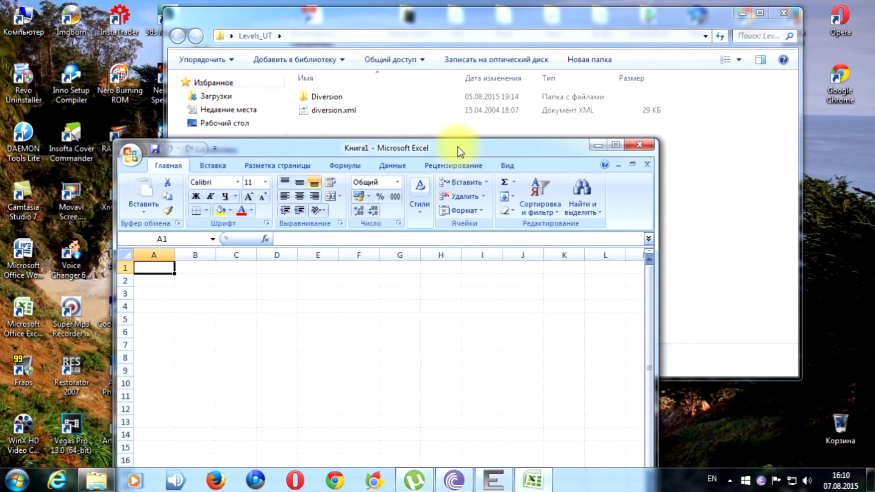
# - Open diversion.xml from the Levels_UT folder in Excel and maximize the workbook window
pyautogui.click(305, 110)
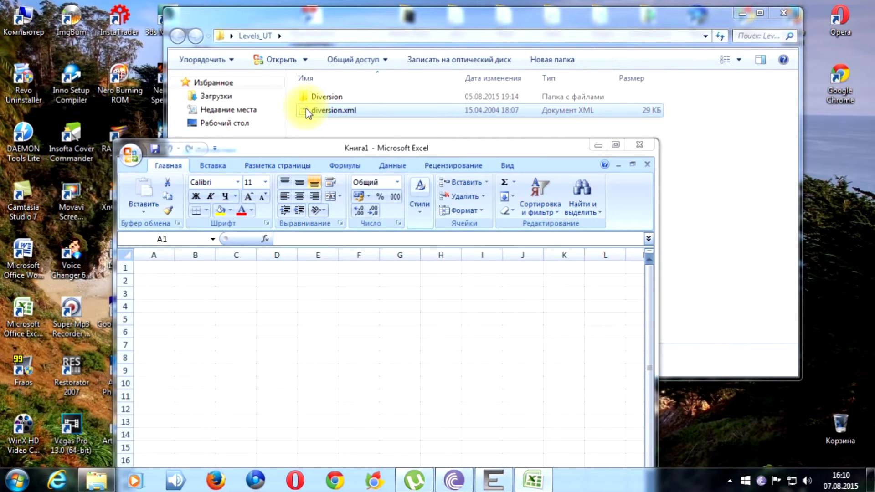
pyautogui.moveTo(305, 110); pyautogui.dragTo(388, 306)
pyautogui.moveTo(484, 140); pyautogui.dragTo(486, 68)
pyautogui.click(620, 72)
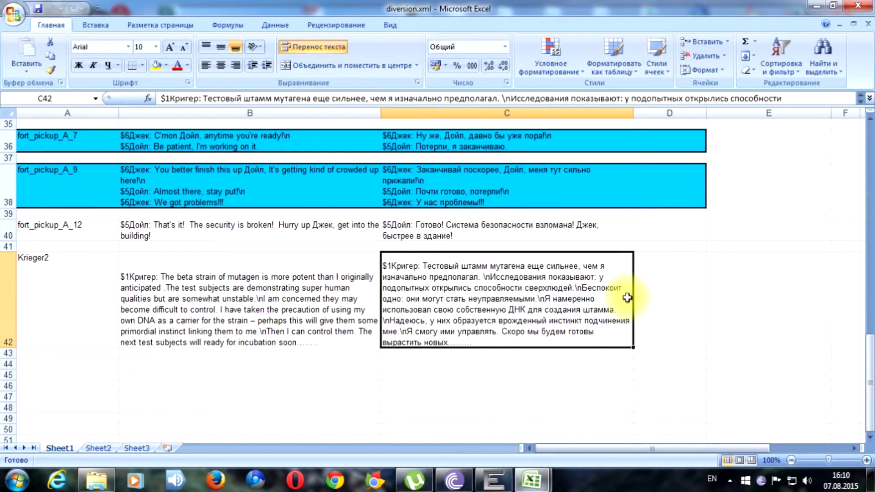
# - Find the elevator-call entry in row 17 with its Russian and English texts, and copy its key call_elevator from cell A17
pyautogui.scroll(1, 621, 291)
pyautogui.scroll(4, 621, 291)
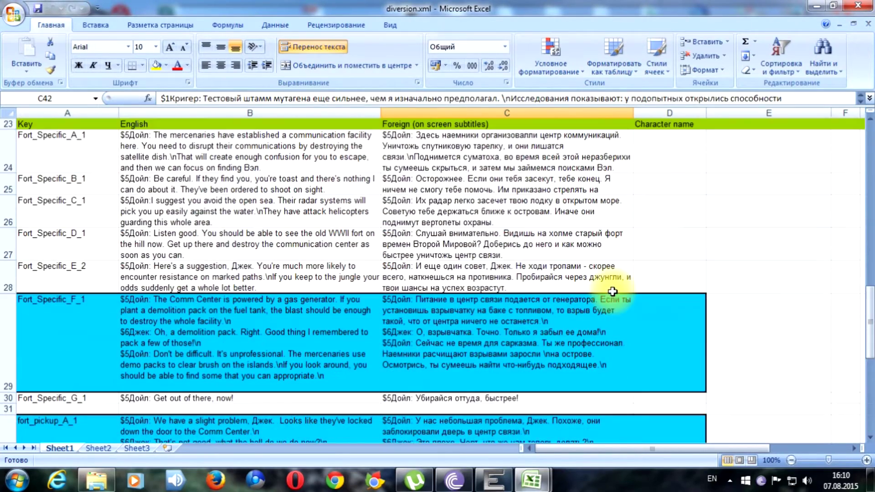
pyautogui.scroll(5, 611, 291)
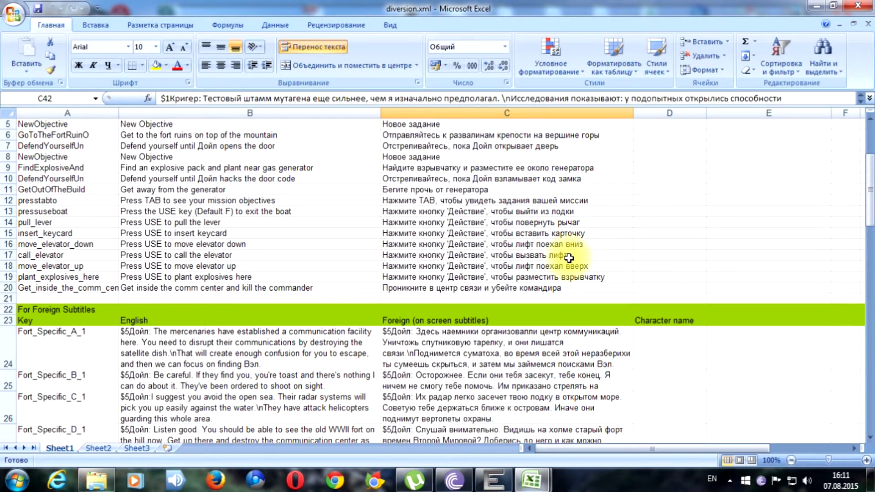
pyautogui.click(454, 257)
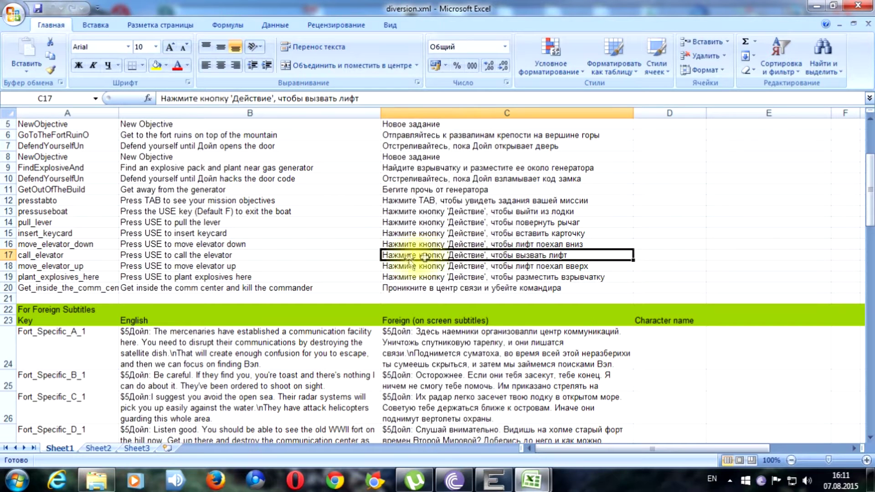
pyautogui.click(201, 254)
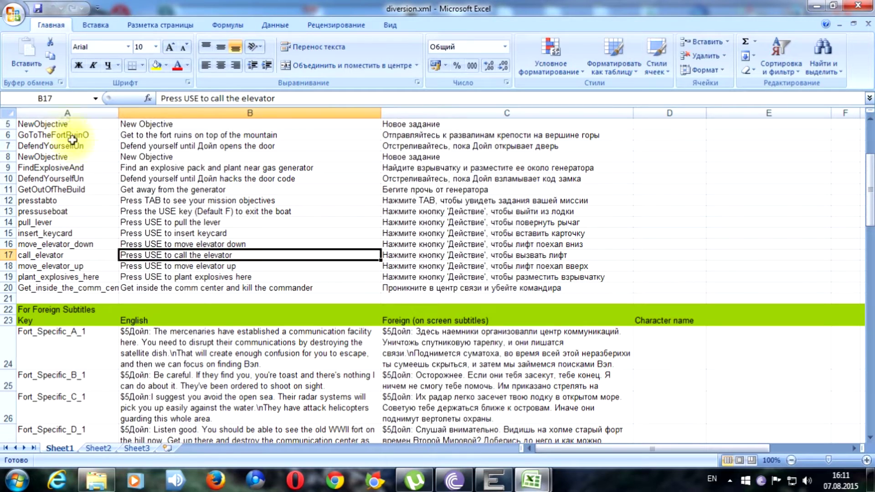
pyautogui.click(51, 256)
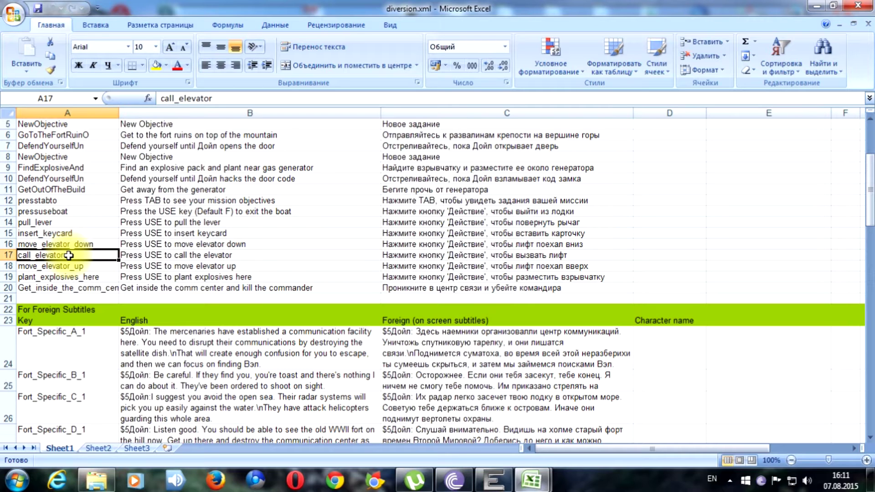
pyautogui.rightClick(69, 255)
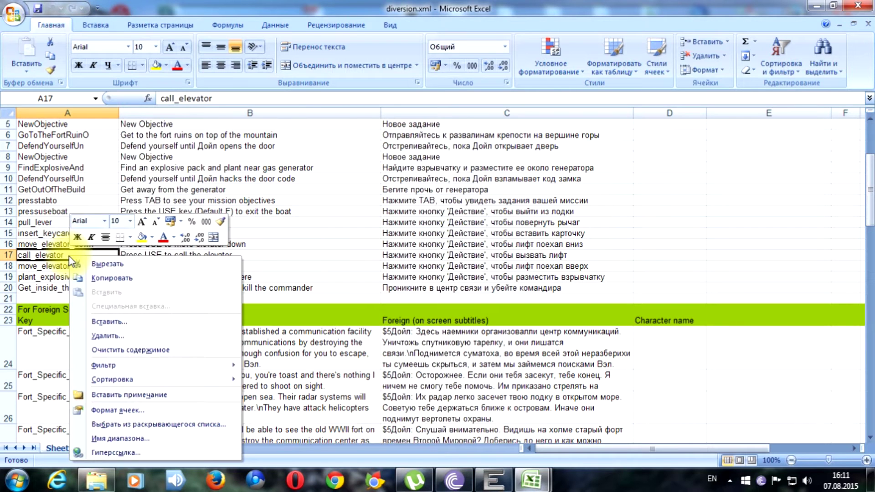
pyautogui.click(123, 276)
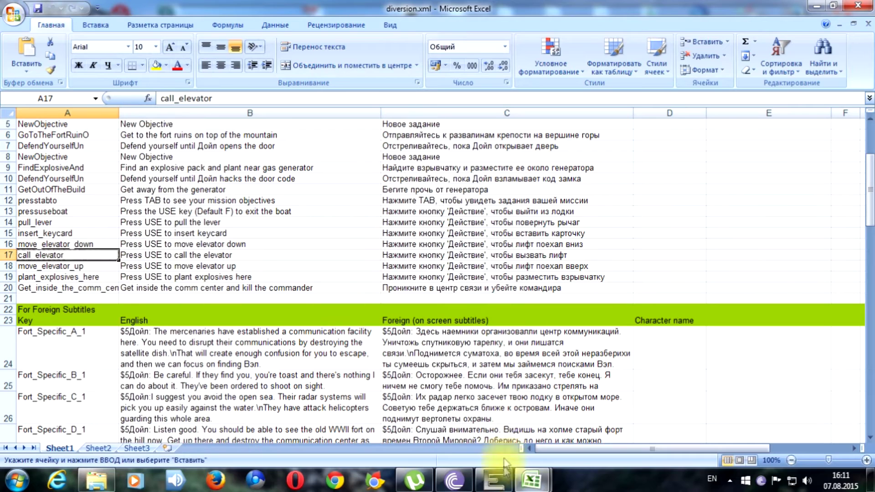
pyautogui.click(497, 481)
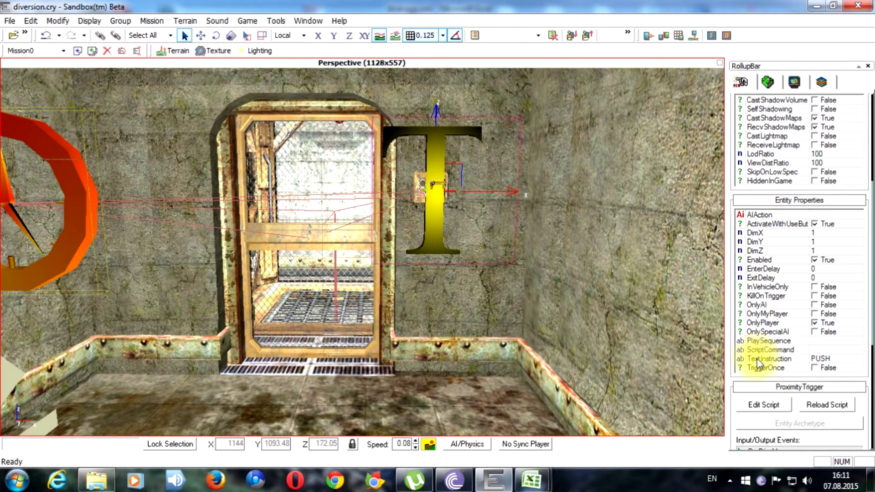
pyautogui.click(844, 359)
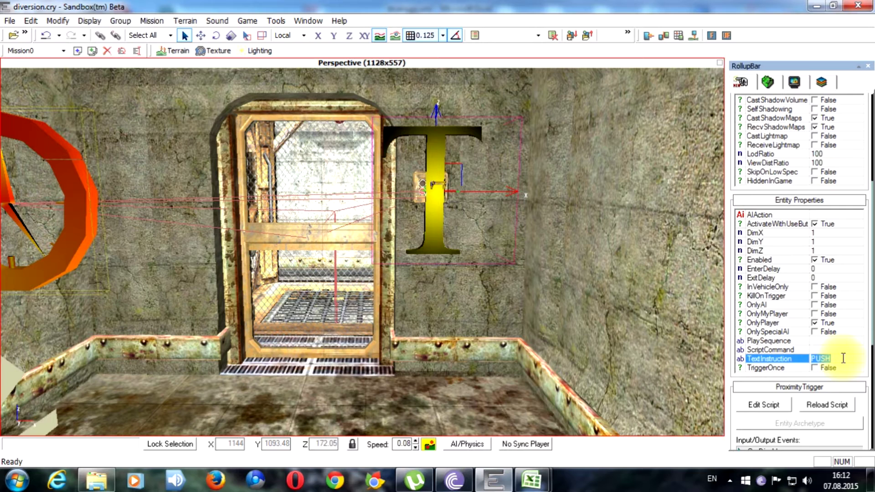
pyautogui.write('call_elevator')
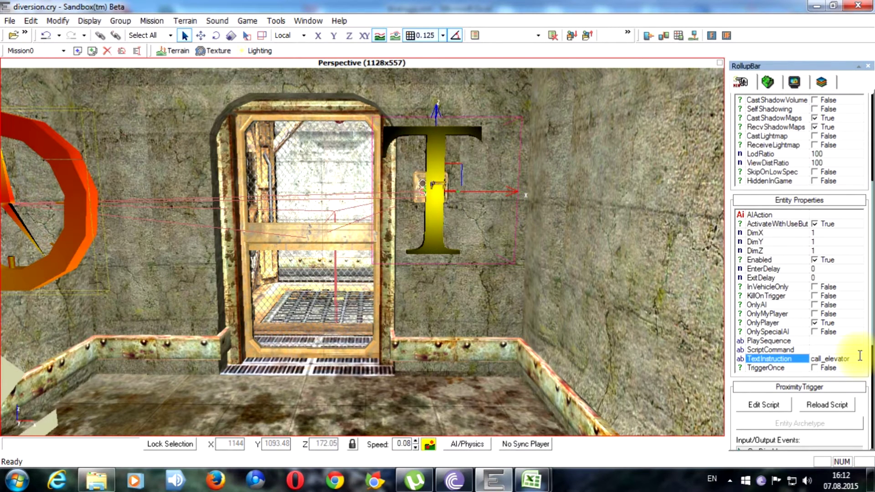
pyautogui.write('@')
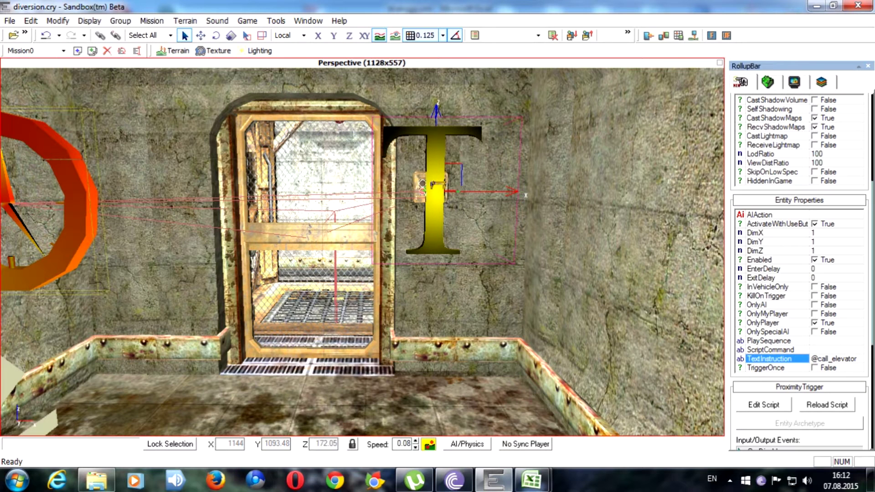
pyautogui.click(841, 349)
pyautogui.click(691, 324)
# - Enter game mode near the elevator and walk up to and away from the wall switch to test its on-screen instruction text
pyautogui.scroll(3, 612, 333)
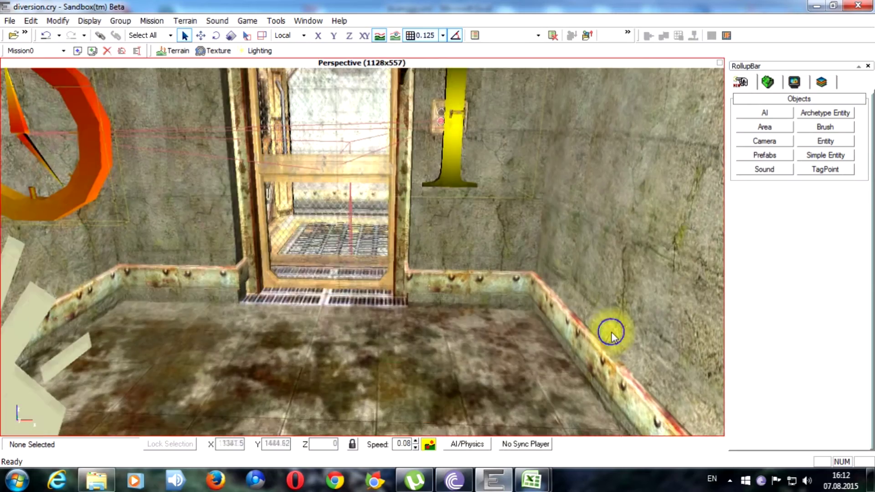
pyautogui.scroll(-3, 579, 292)
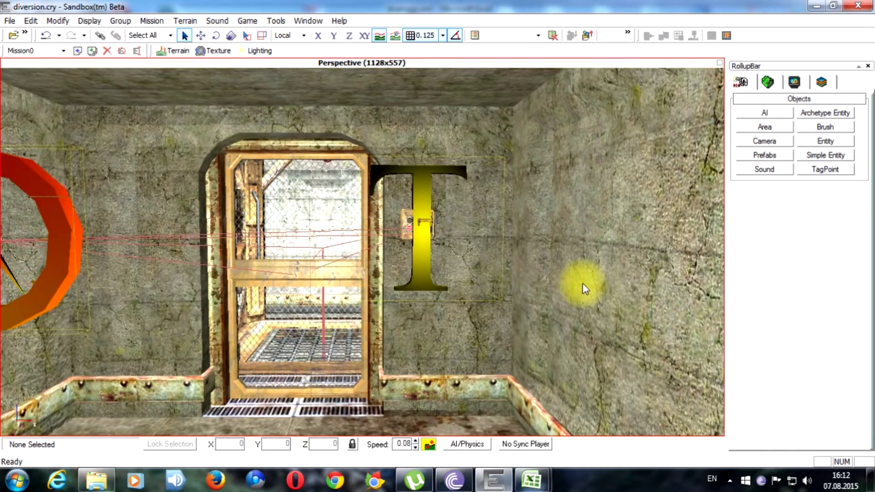
pyautogui.moveTo(589, 302); pyautogui.dragTo(508, 276)
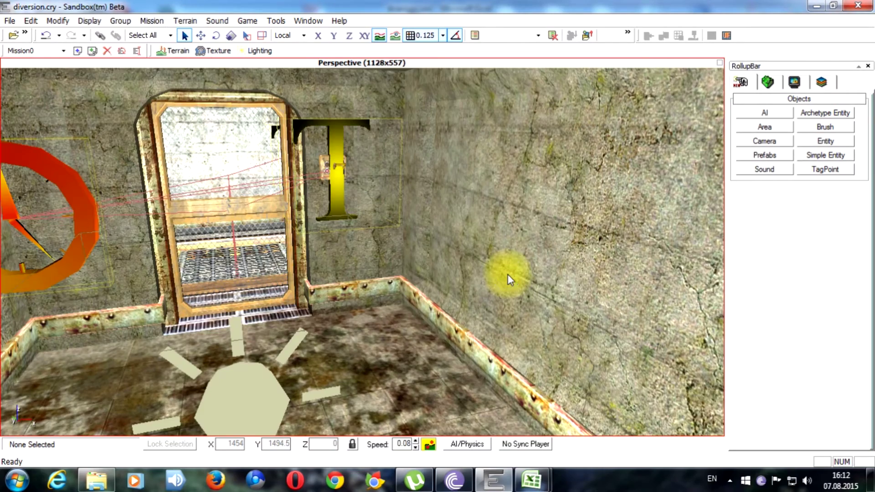
pyautogui.hotkey('ctrl', 'g')
pyautogui.press('w')
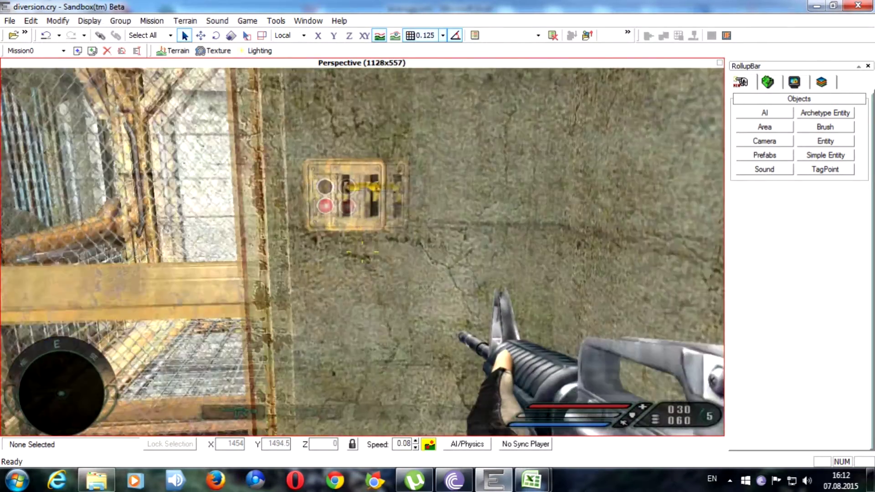
pyautogui.press('w')
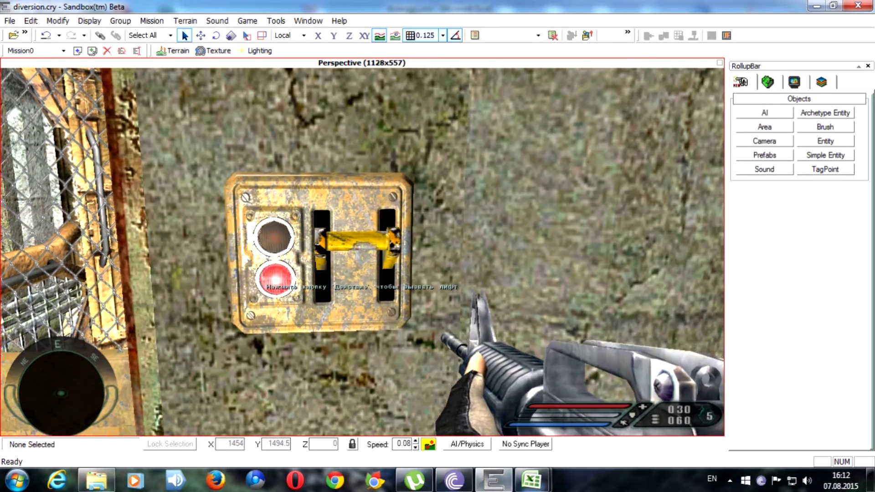
pyautogui.press('s')
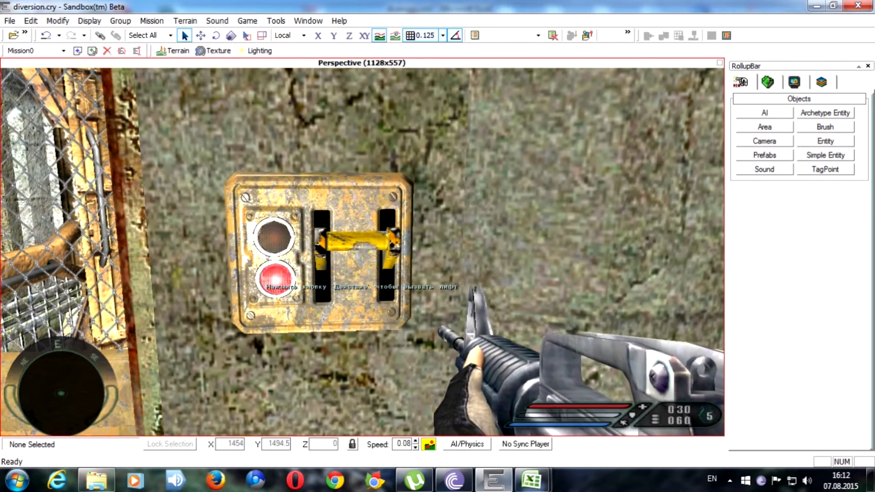
pyautogui.press('w')
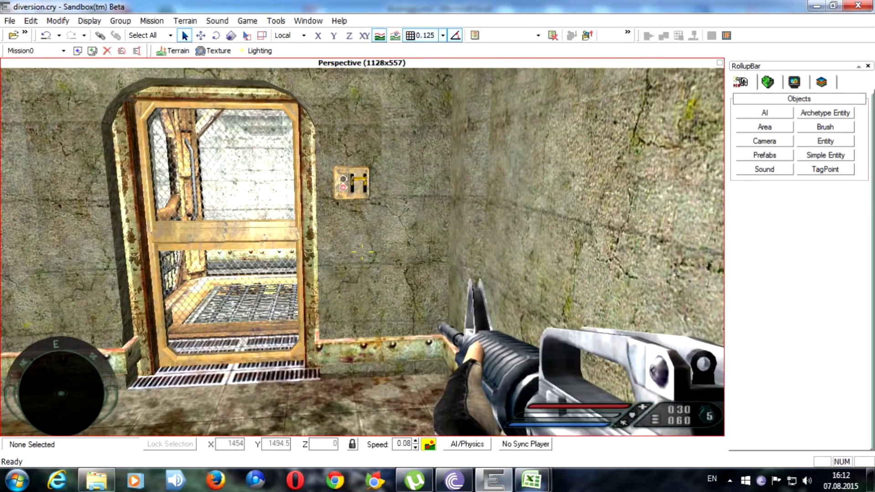
pyautogui.press('w')
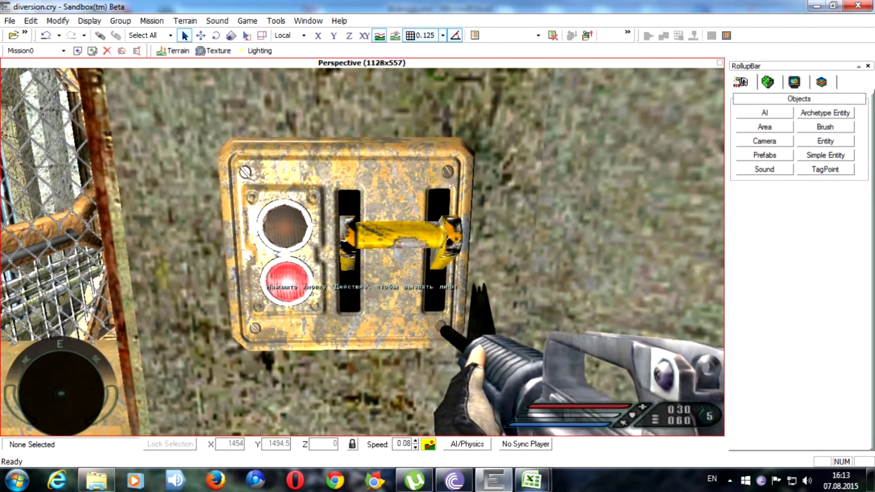
pyautogui.press('s')
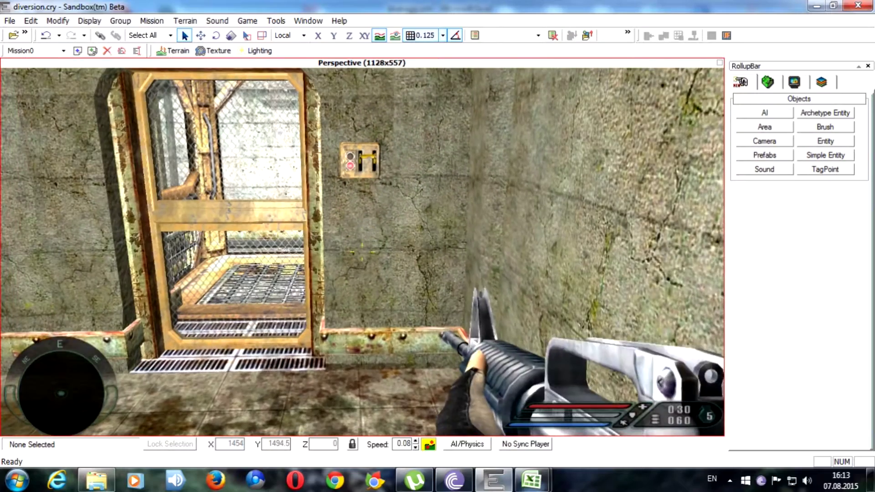
# - Exit game mode, then open the Levels_UT folder from the desktop and move its window aside
pyautogui.press('Escape')
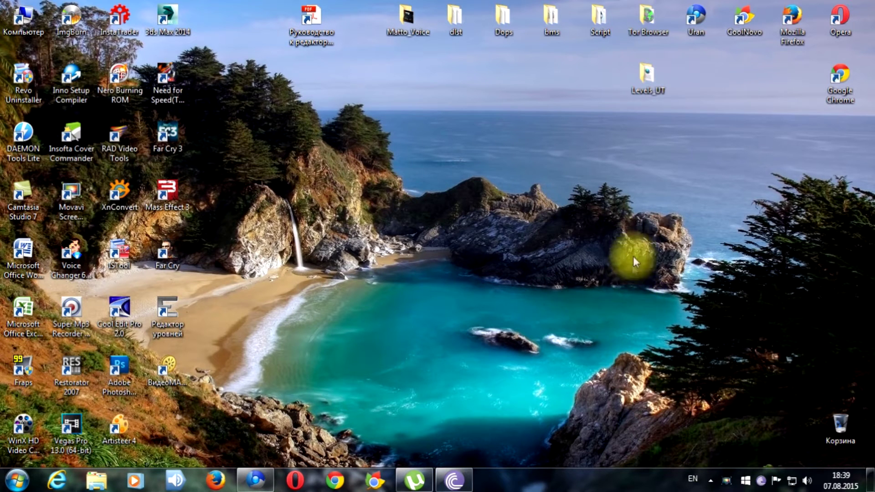
pyautogui.doubleClick(642, 83)
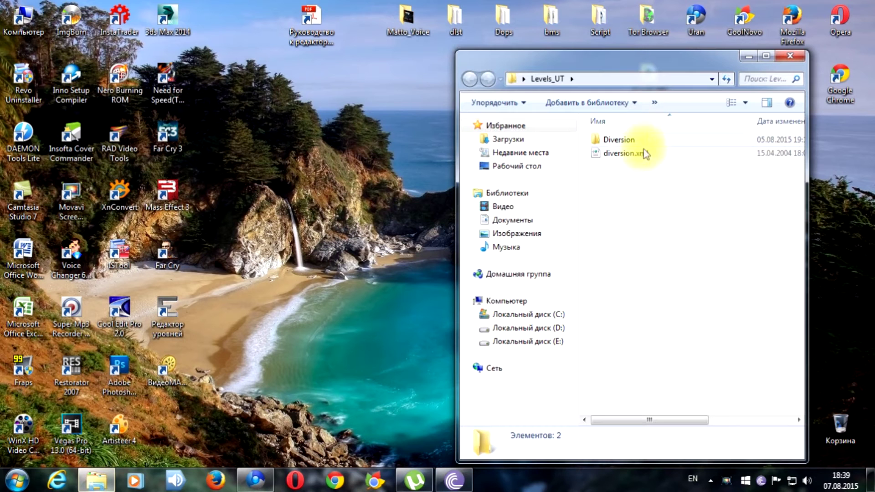
pyautogui.moveTo(558, 56); pyautogui.dragTo(631, 27)
pyautogui.moveTo(711, 433); pyautogui.dragTo(711, 459)
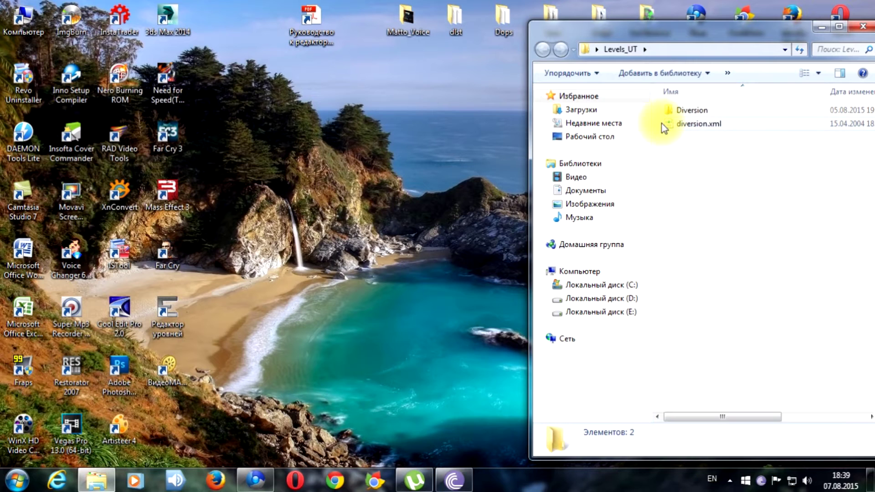
pyautogui.moveTo(670, 130)
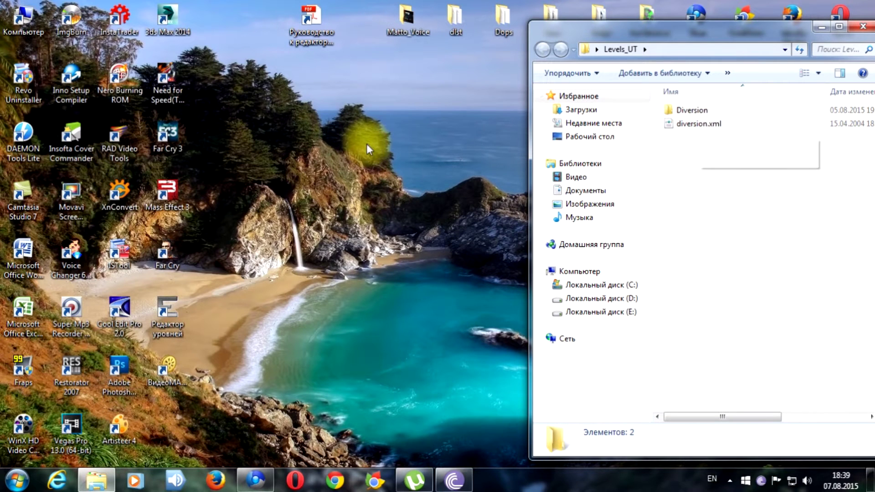
# - Open the game's localization folder D:\Games\Far Cry\FCData\Localized in a second Explorer window
pyautogui.doubleClick(13, 16)
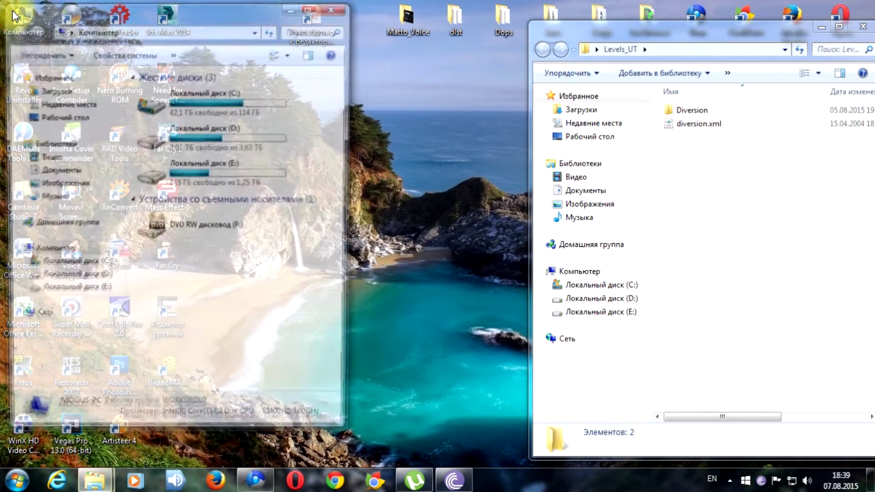
pyautogui.click(210, 140)
pyautogui.doubleClick(211, 140)
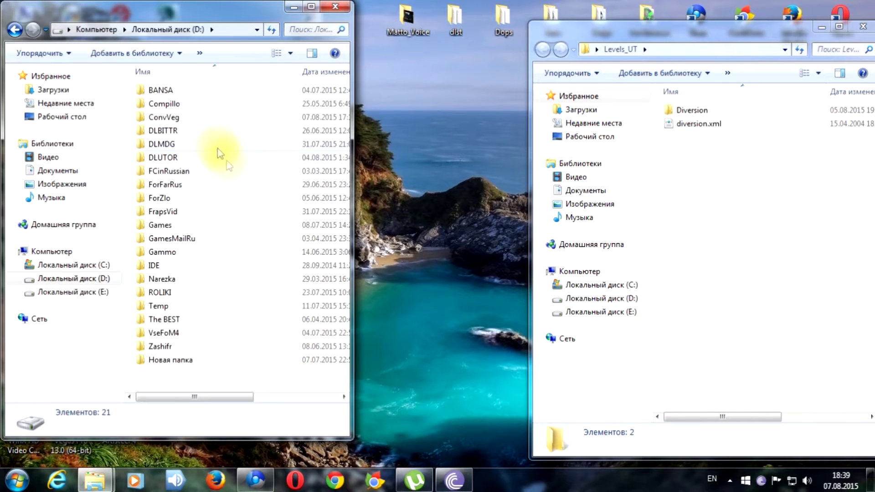
pyautogui.doubleClick(196, 227)
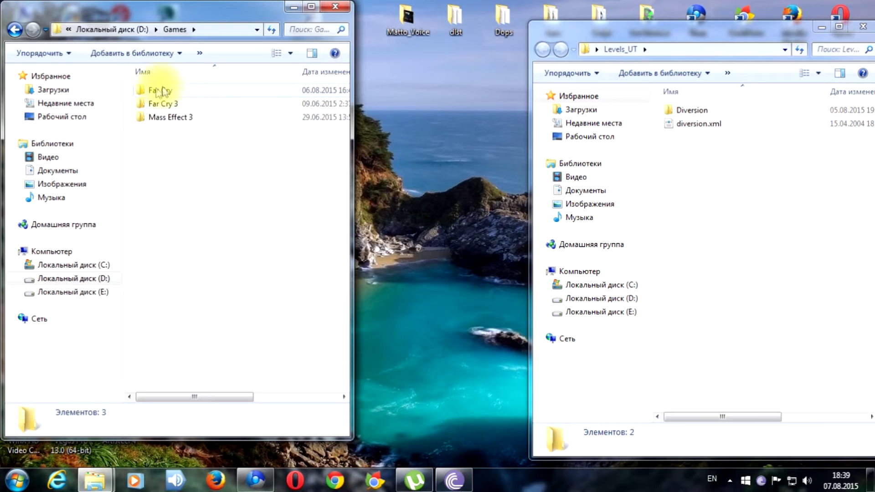
pyautogui.doubleClick(174, 90)
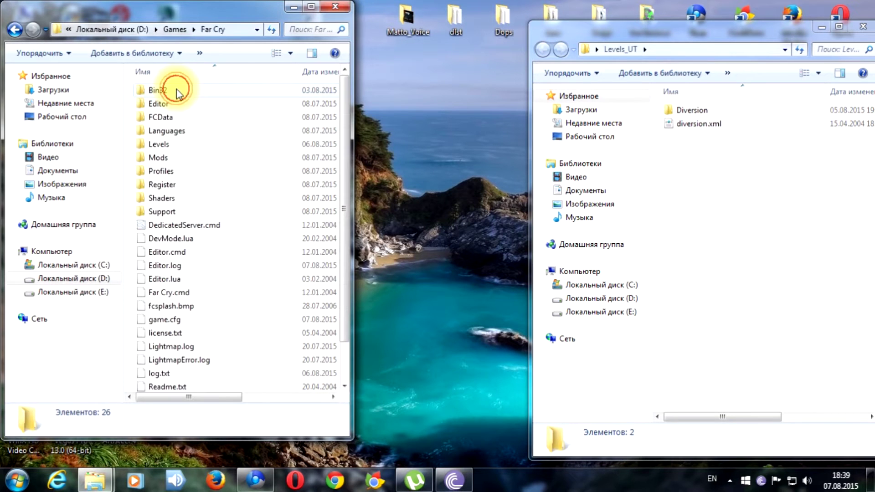
pyautogui.doubleClick(176, 118)
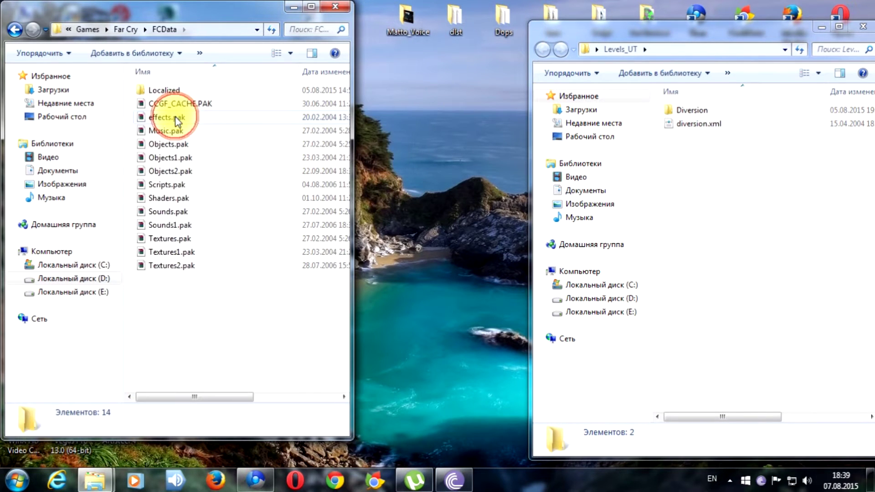
pyautogui.doubleClick(156, 91)
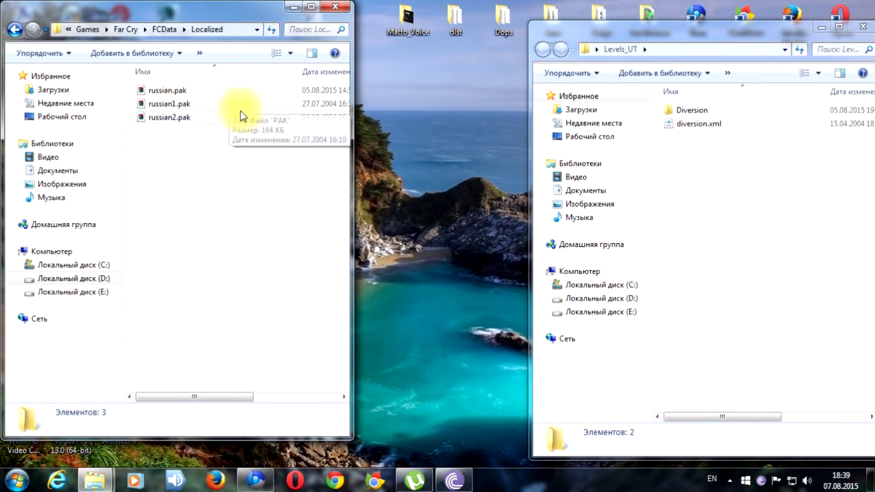
# - Open the russian.pak archive in WinRAR and go into its languages folder
pyautogui.click(155, 89)
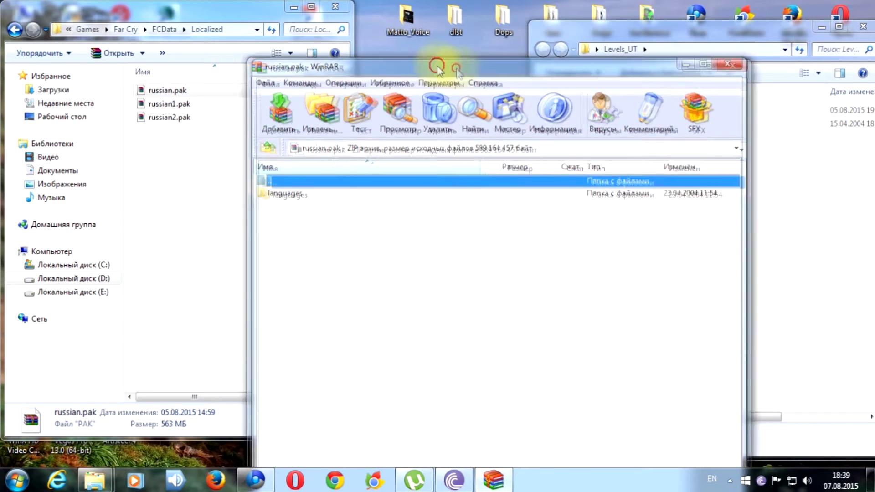
pyautogui.moveTo(437, 66); pyautogui.dragTo(287, 30)
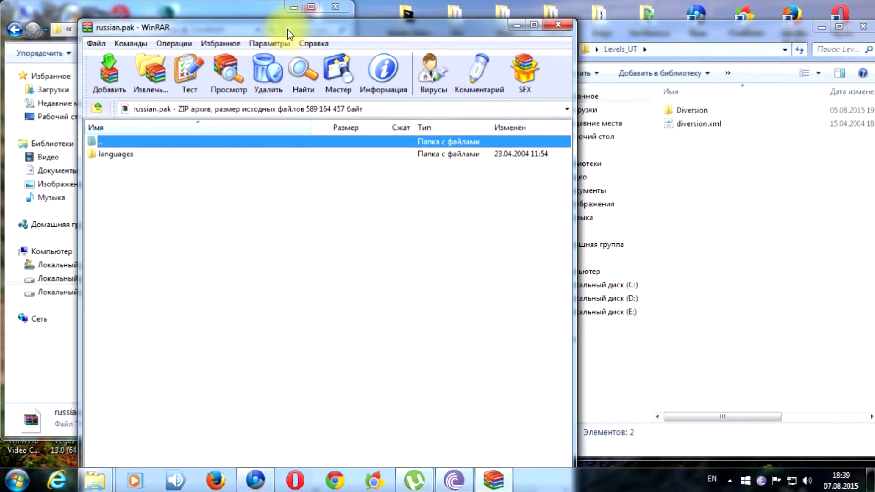
pyautogui.doubleClick(104, 155)
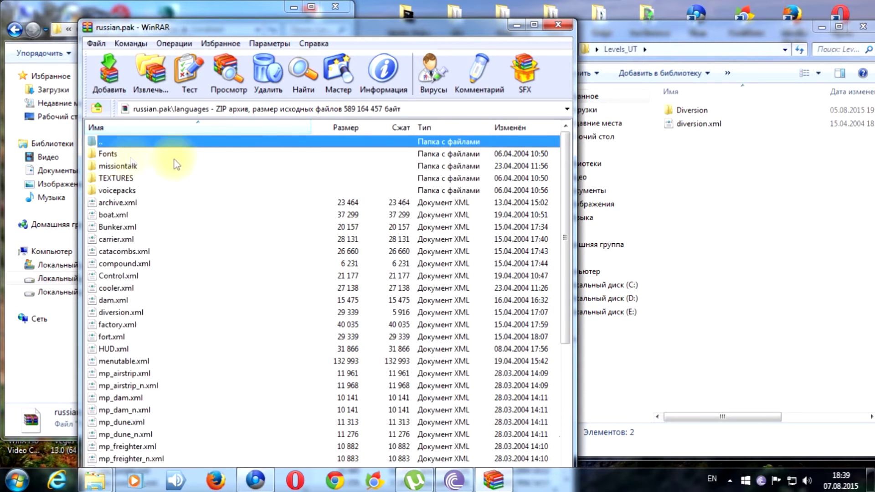
# - Add diversion.xml from Levels_UT to the languages folder of russian.pak with file replacement in ZIP format, and close the archive
pyautogui.click(672, 125)
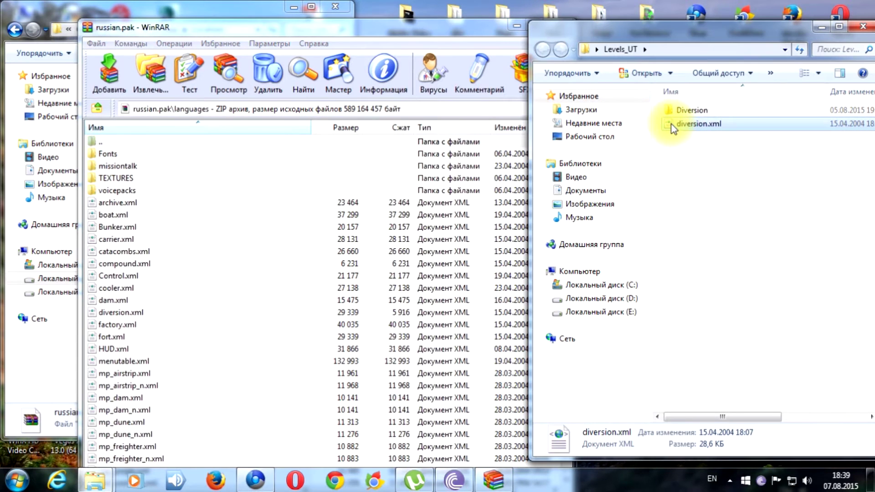
pyautogui.moveTo(672, 124); pyautogui.dragTo(350, 340)
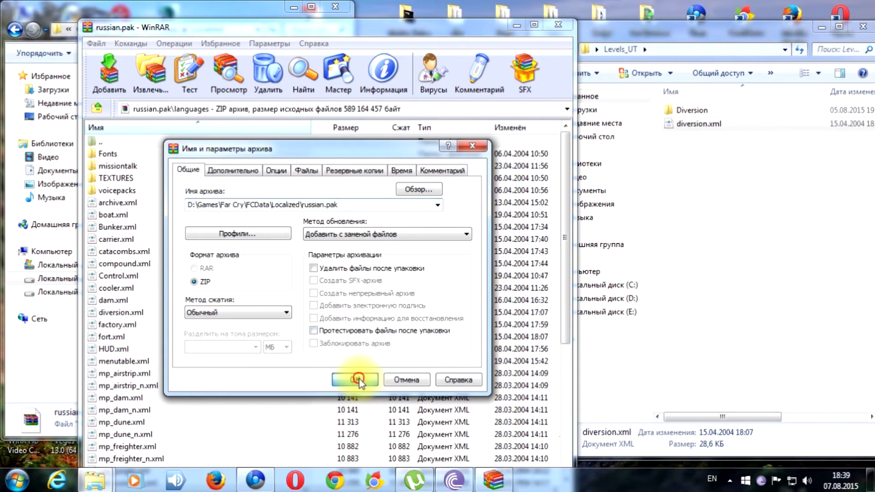
pyautogui.click(357, 379)
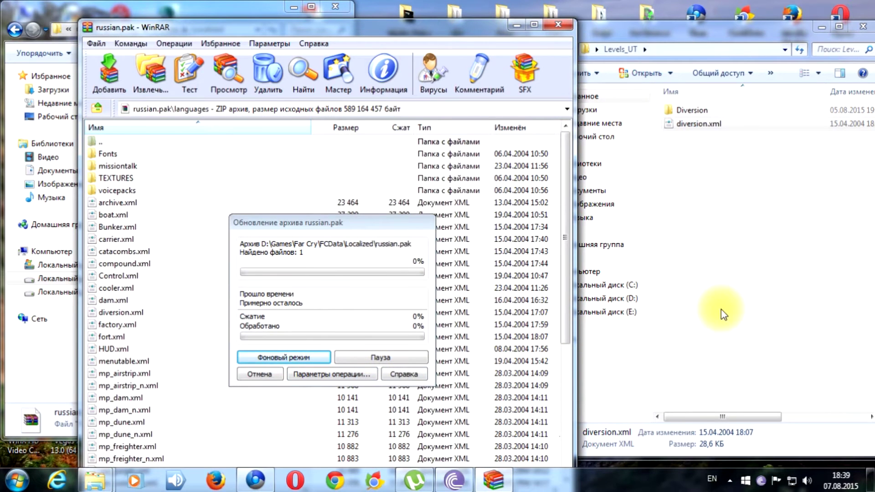
pyautogui.click(559, 24)
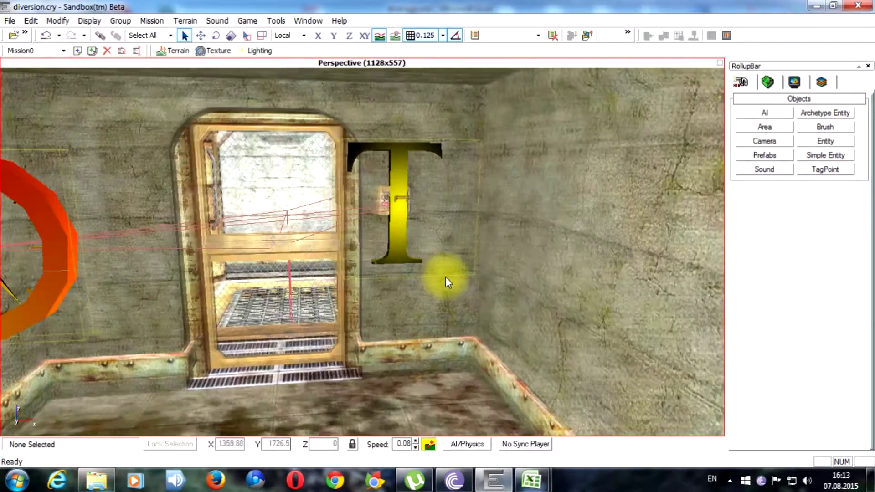
# - In the Sandbox editor, select the proximity trigger at the control box inside the elevator cabin
pyautogui.scroll(5, 445, 278)
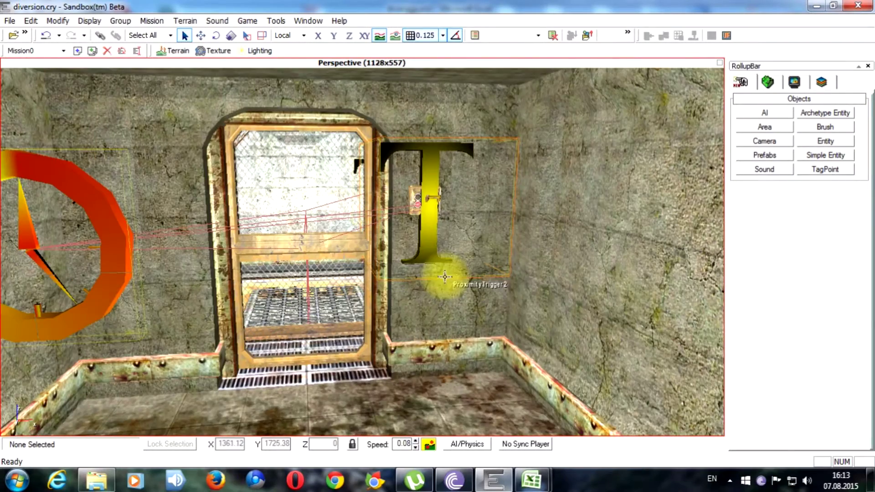
pyautogui.scroll(10, 427, 268)
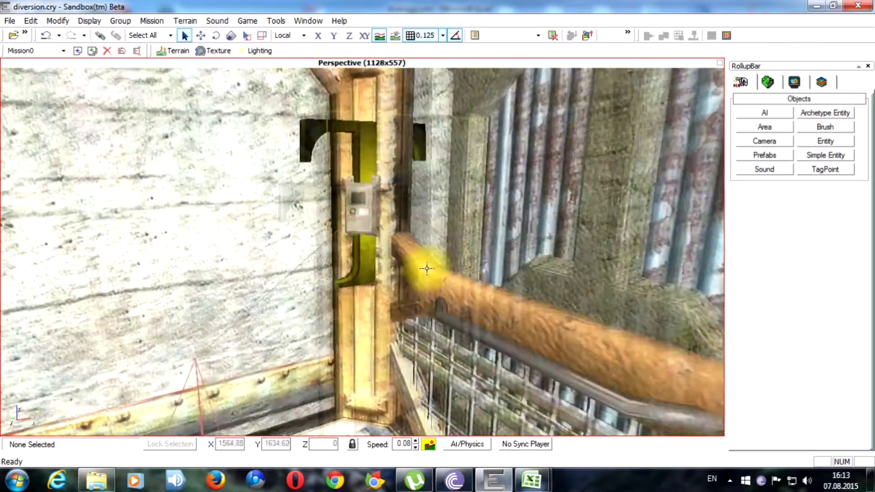
pyautogui.scroll(-3, 426, 268)
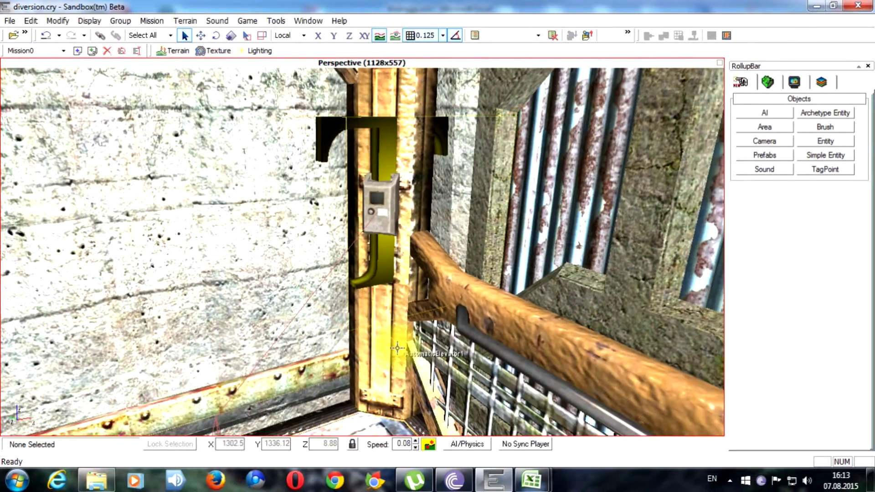
pyautogui.click(376, 317)
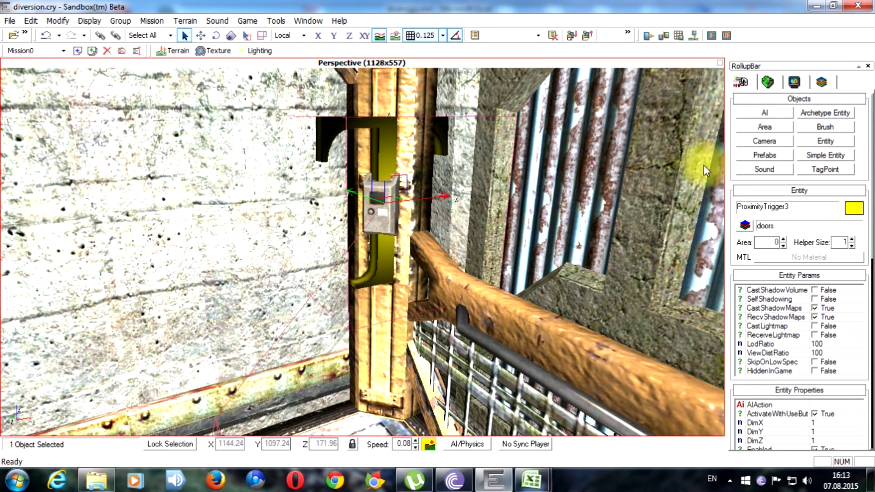
# - Switch to diversion.xml in Excel, find the elevator-down entry in row 16, and copy its key move_elevator_down from cell A16
pyautogui.click(815, 6)
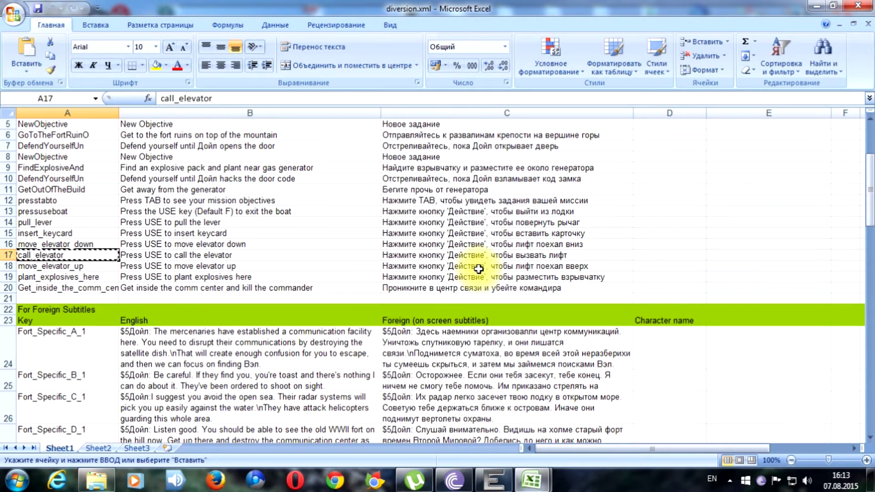
pyautogui.click(525, 245)
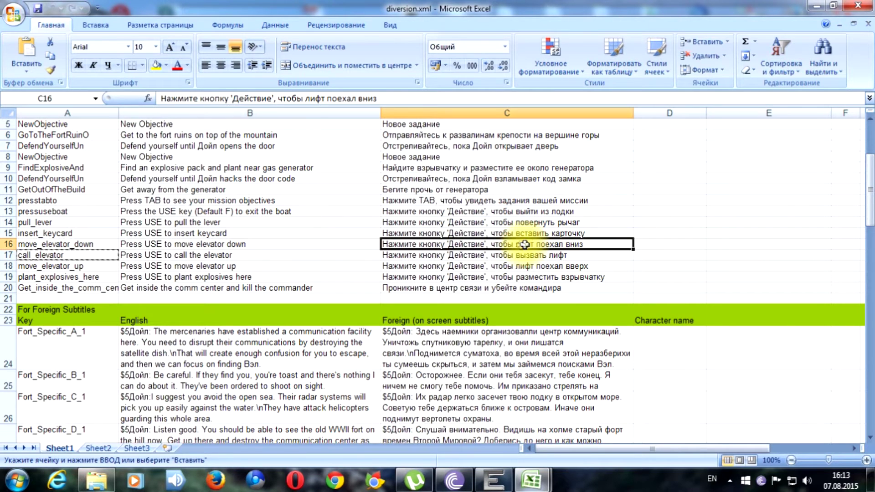
pyautogui.click(180, 249)
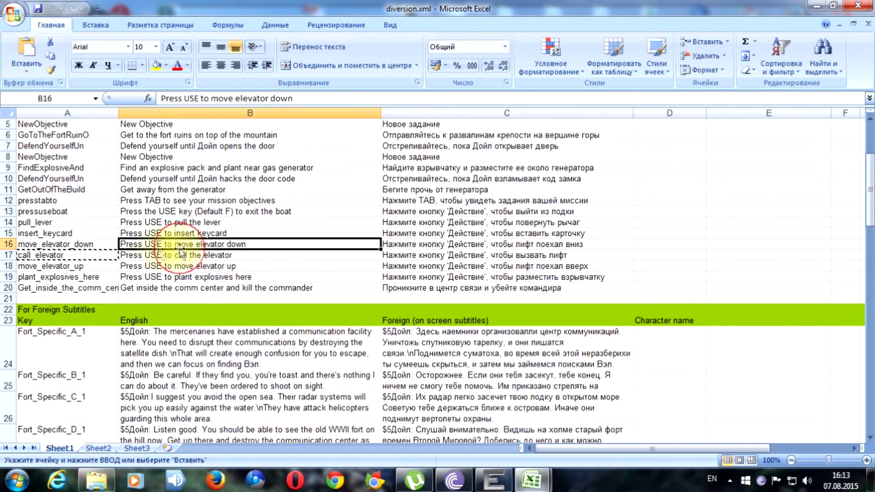
pyautogui.click(51, 245)
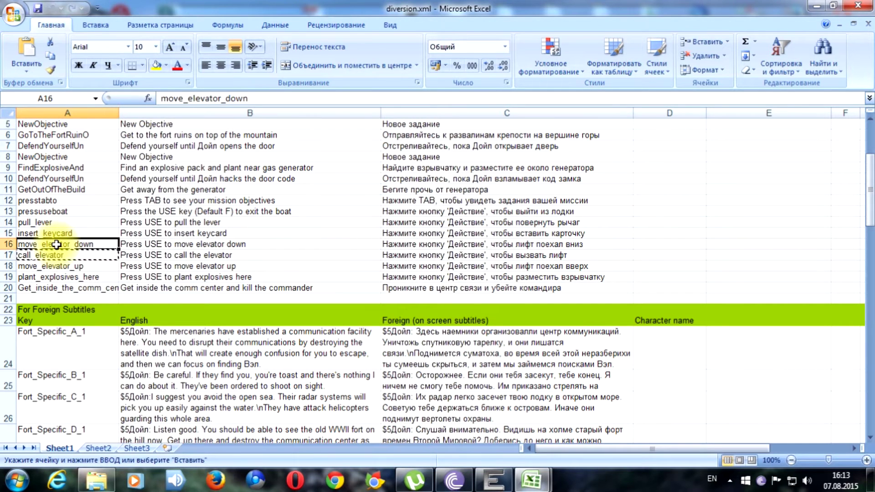
pyautogui.rightClick(56, 245)
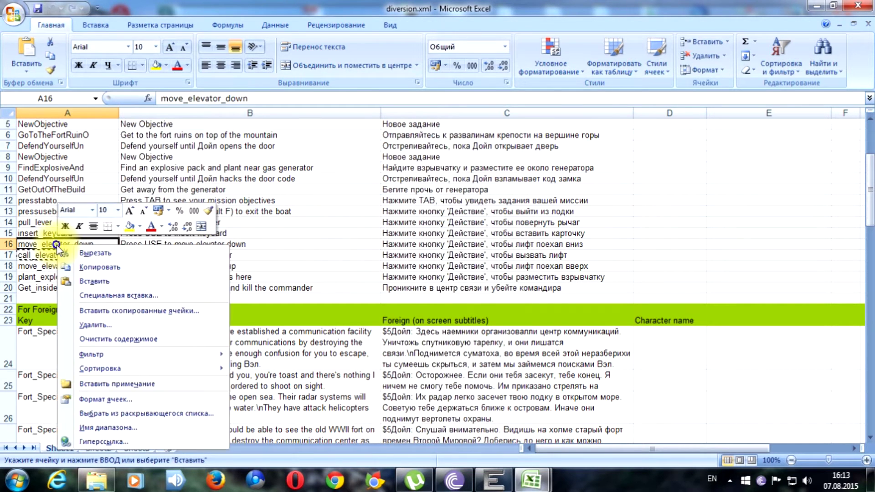
pyautogui.click(117, 268)
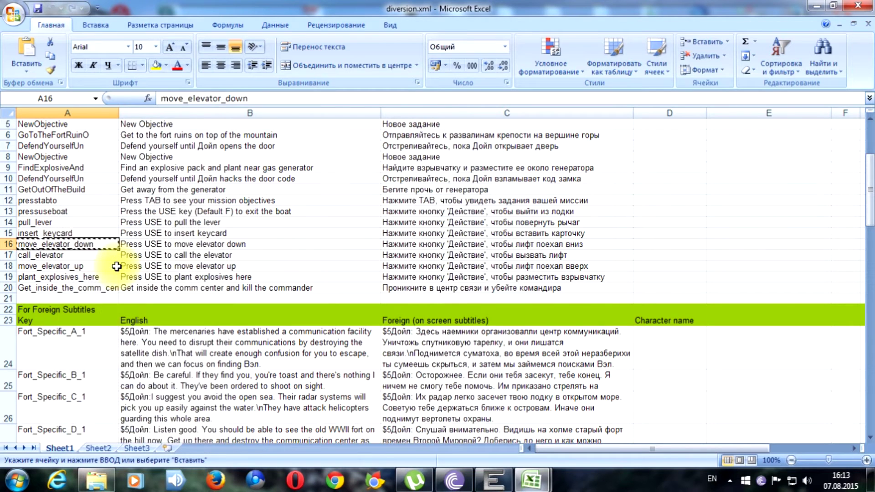
pyautogui.click(503, 487)
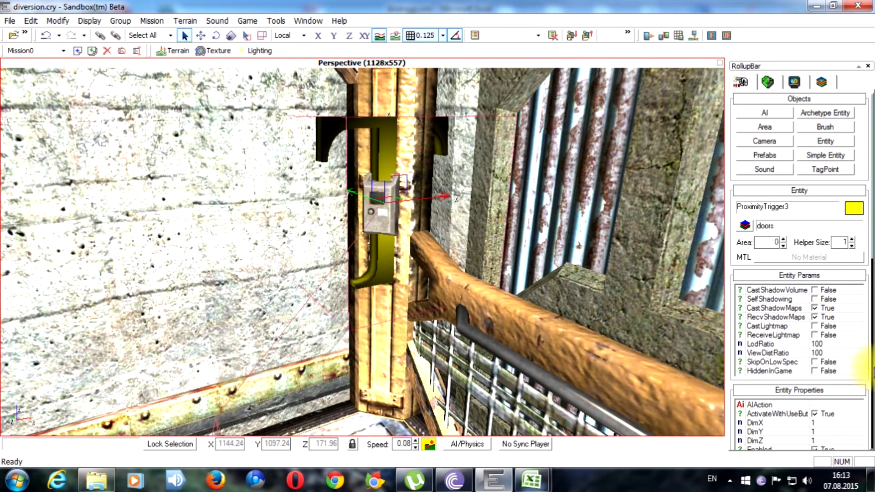
pyautogui.scroll(-5, 872, 382)
pyautogui.moveTo(872, 395); pyautogui.dragTo(872, 374)
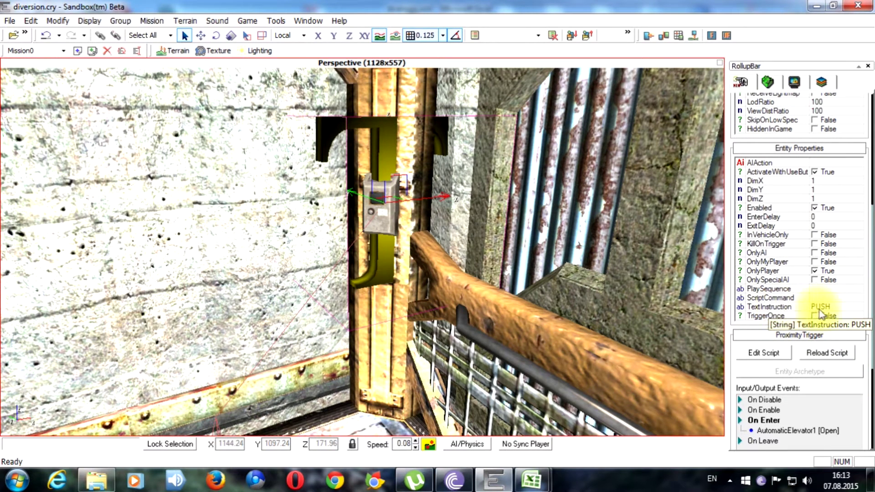
pyautogui.click(843, 307)
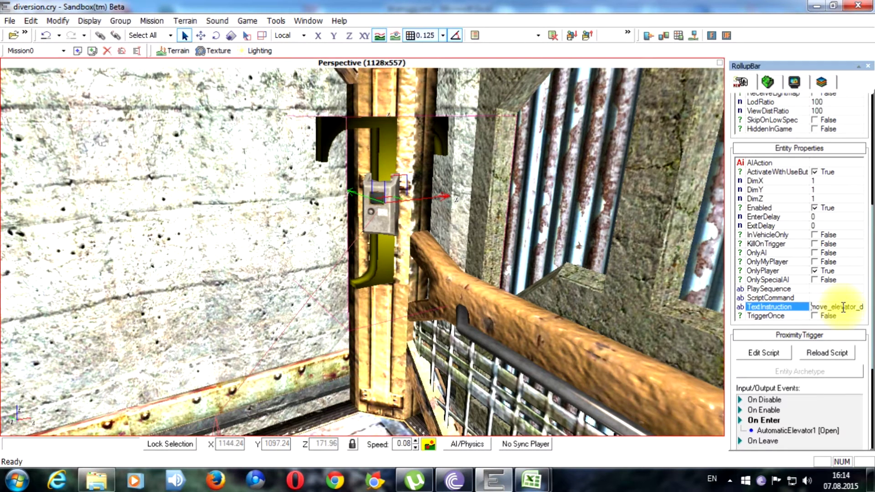
pyautogui.write('@')
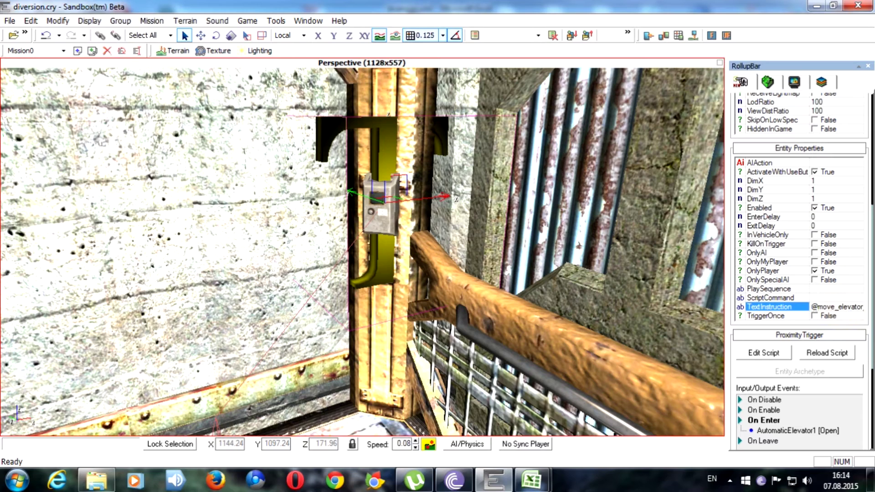
pyautogui.click(850, 298)
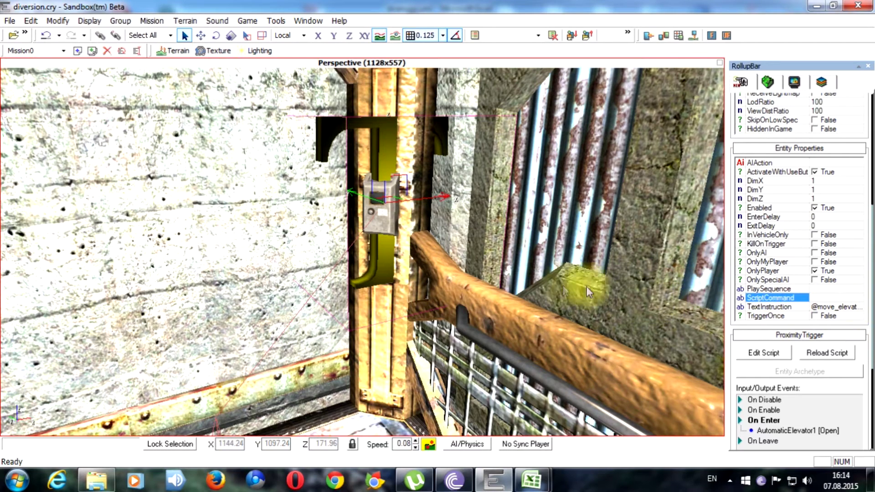
pyautogui.click(221, 228)
# - Enter game mode inside the elevator and walk up to the control box to test its on-screen instruction text
pyautogui.moveTo(231, 211); pyautogui.dragTo(310, 229)
pyautogui.hotkey('ctrl', 'g')
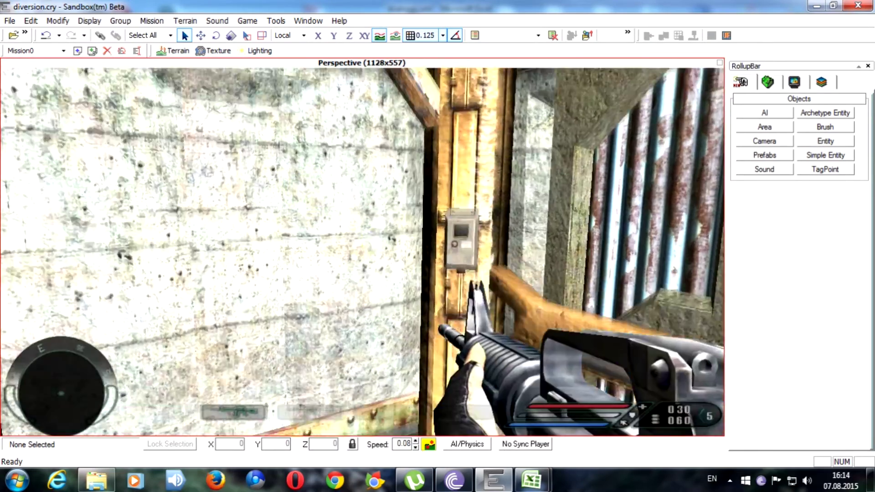
pyautogui.press('w')
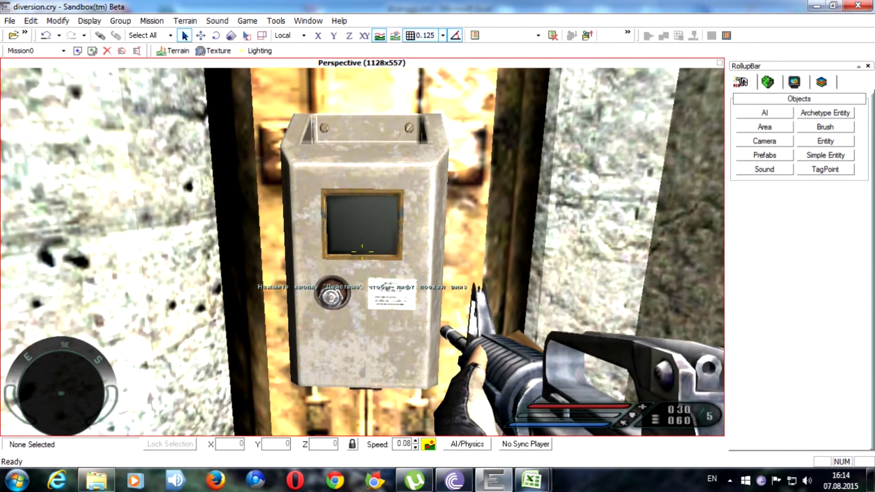
pyautogui.press('d')
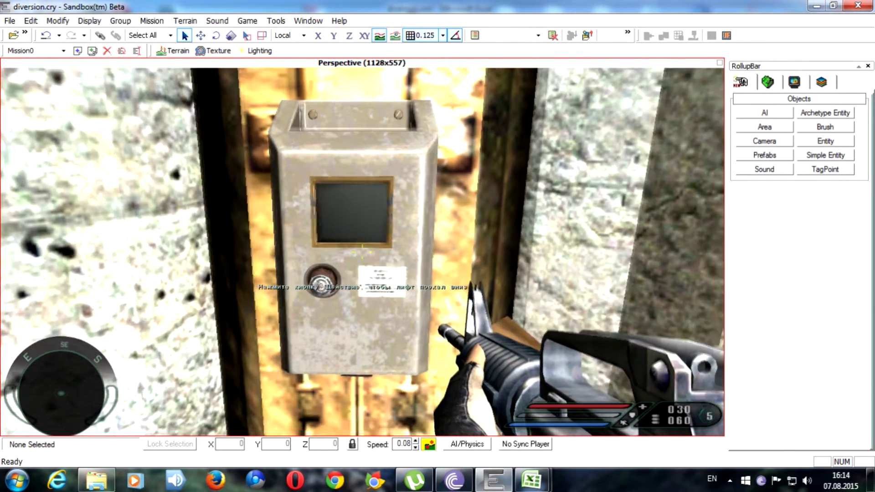
# - Exit game mode, go down the elevator shaft, and select the proximity trigger in the corner at its bottom
pyautogui.press('Escape')
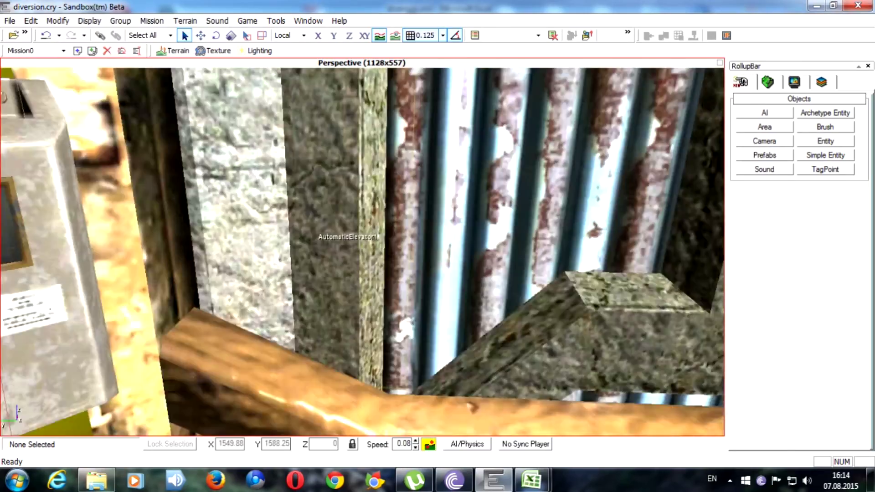
pyautogui.press('s')
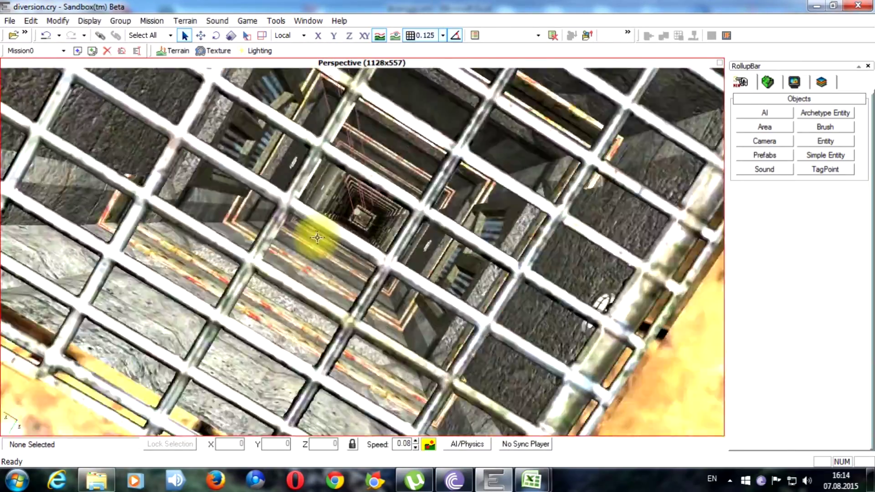
pyautogui.press('s')
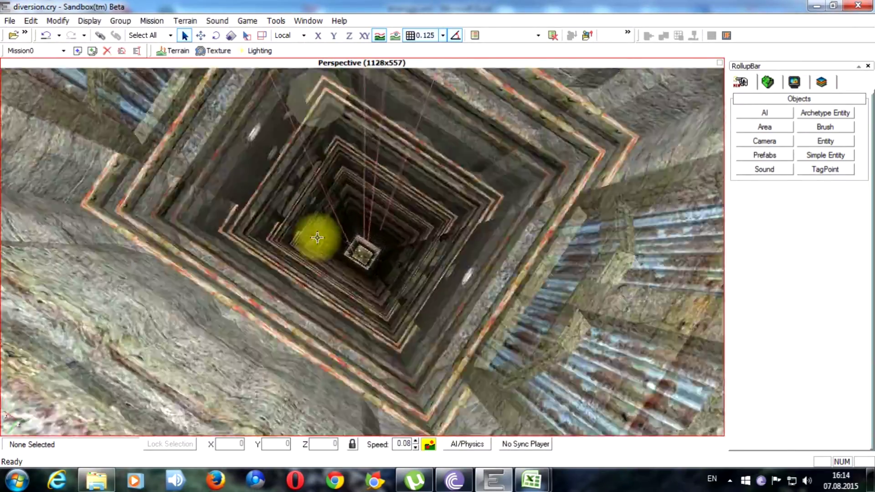
pyautogui.press('s')
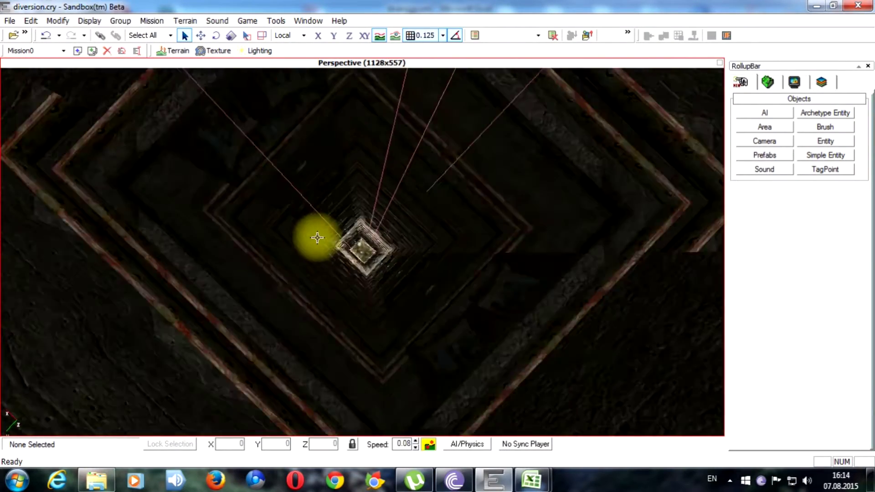
pyautogui.press('w')
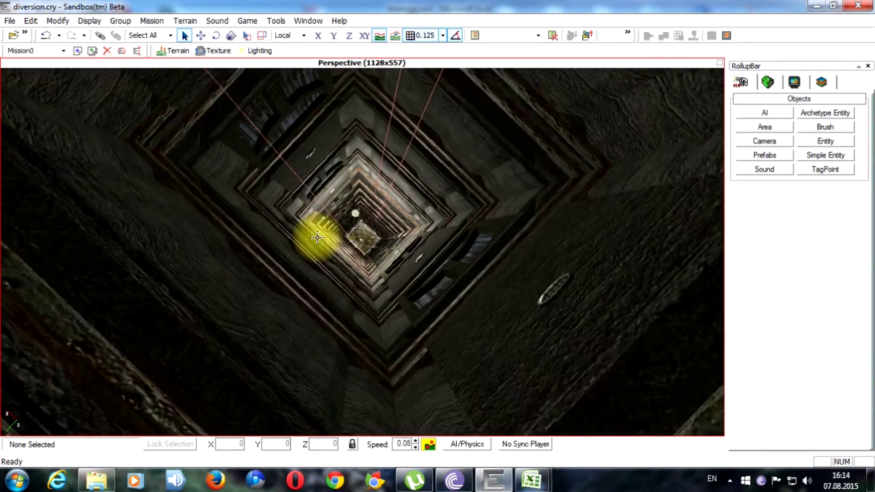
pyautogui.press('s')
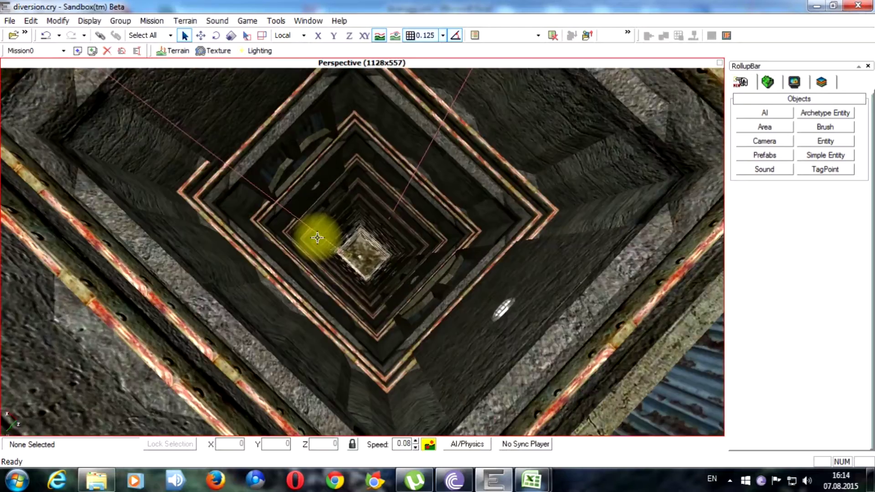
pyautogui.press('w')
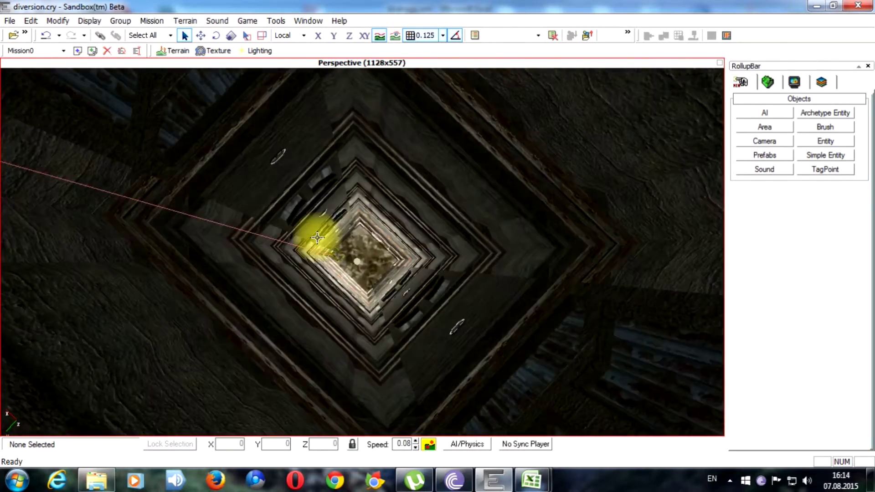
pyautogui.press('w')
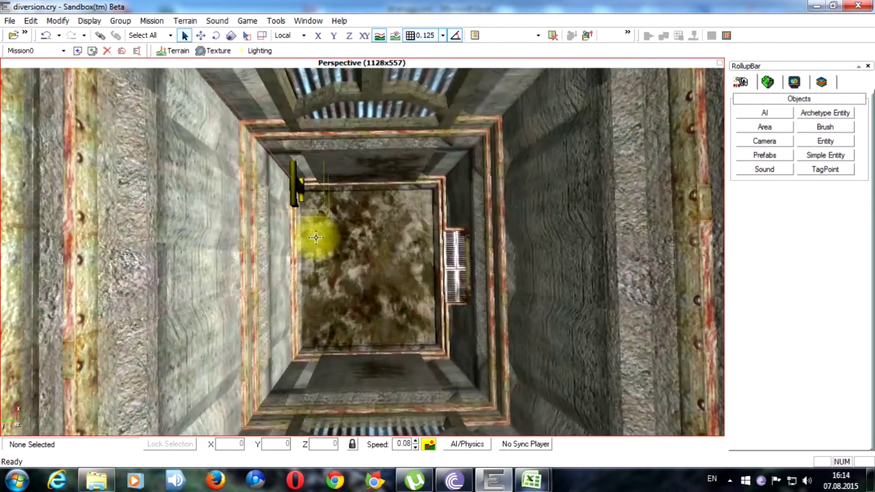
pyautogui.press('s')
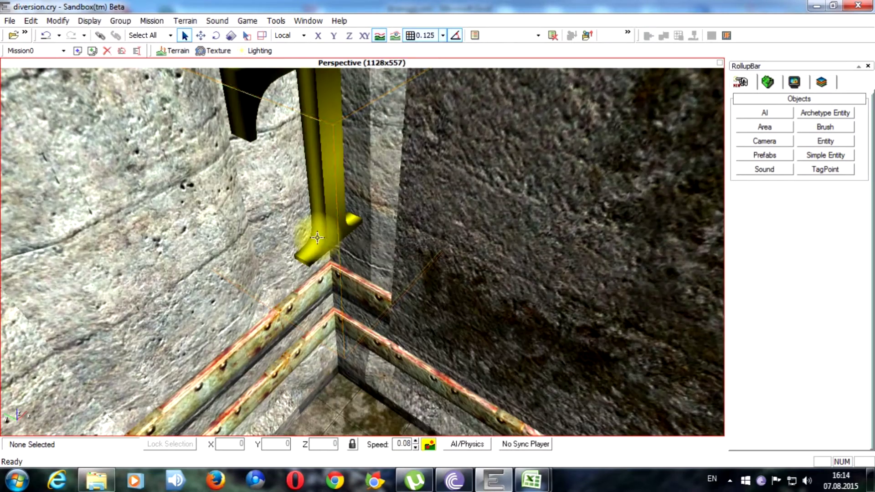
pyautogui.press('s')
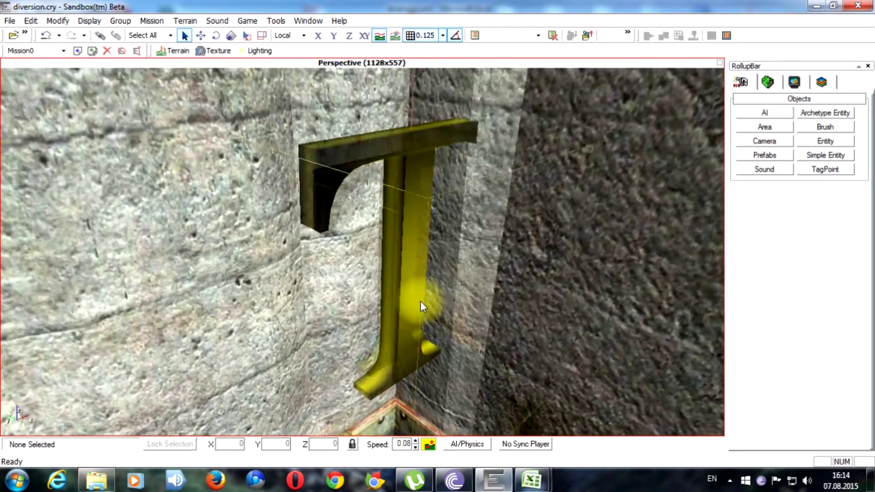
pyautogui.click(412, 299)
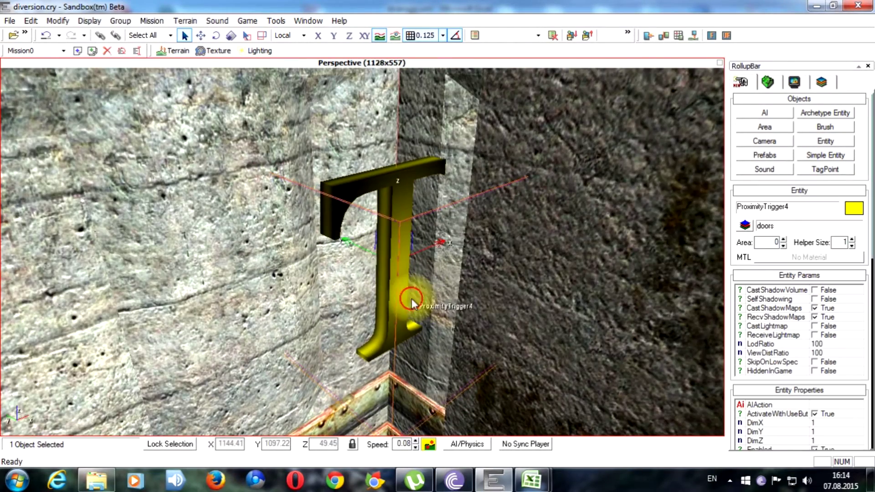
# - Switch to diversion.xml in Excel, find the elevator-up entry in row 18, and copy its key move_elevator_up from cell A18
pyautogui.click(816, 7)
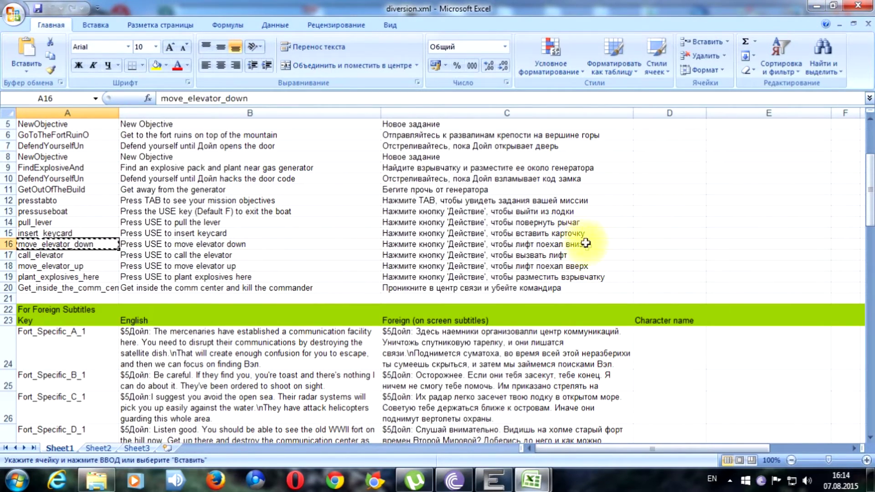
pyautogui.click(529, 265)
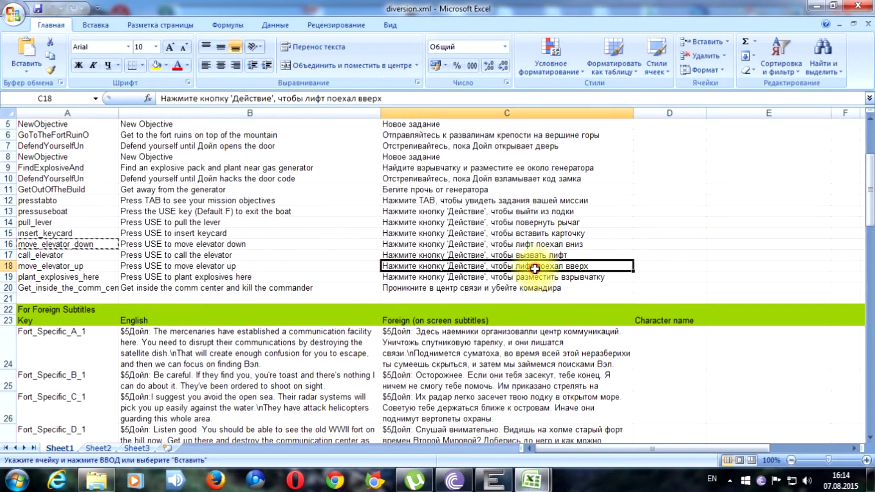
pyautogui.click(235, 267)
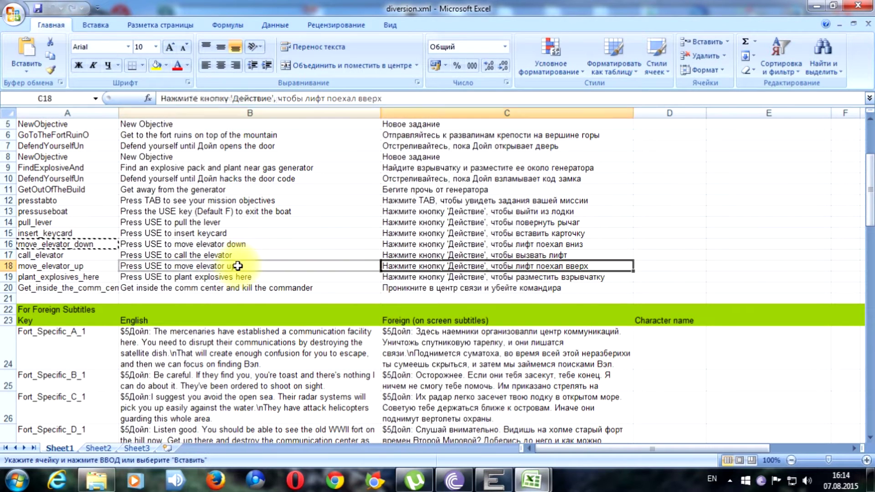
pyautogui.click(62, 269)
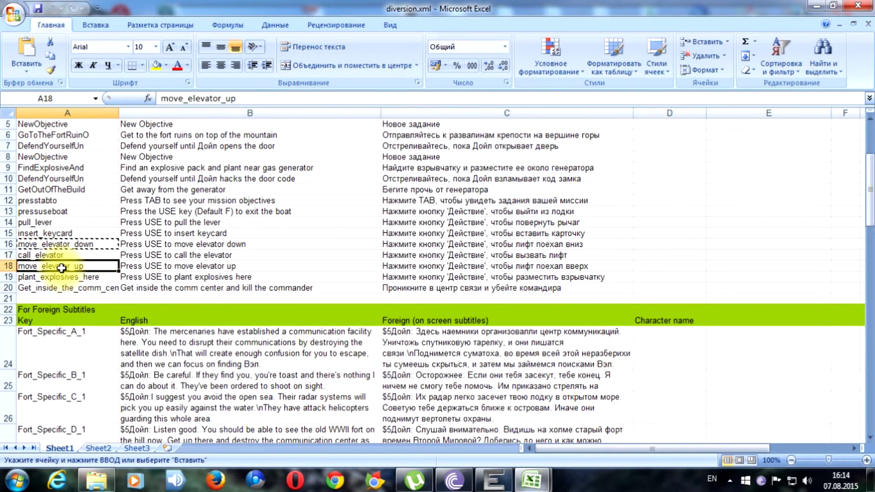
pyautogui.rightClick(63, 268)
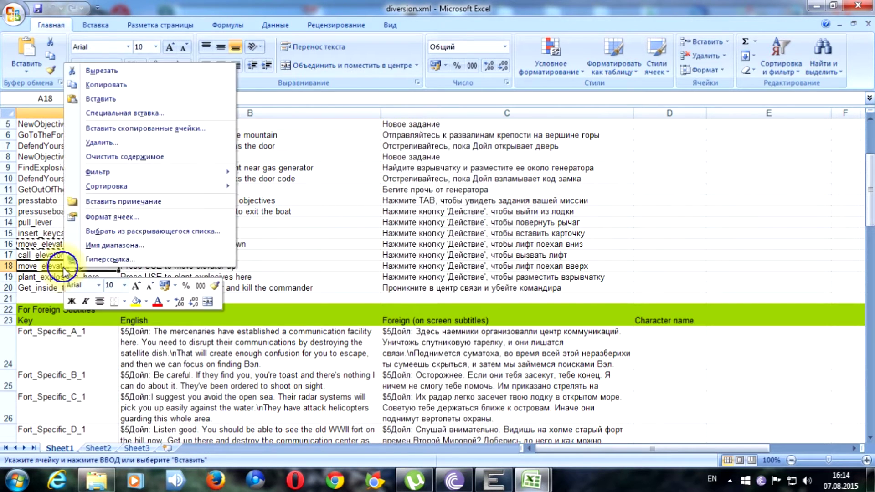
pyautogui.click(133, 88)
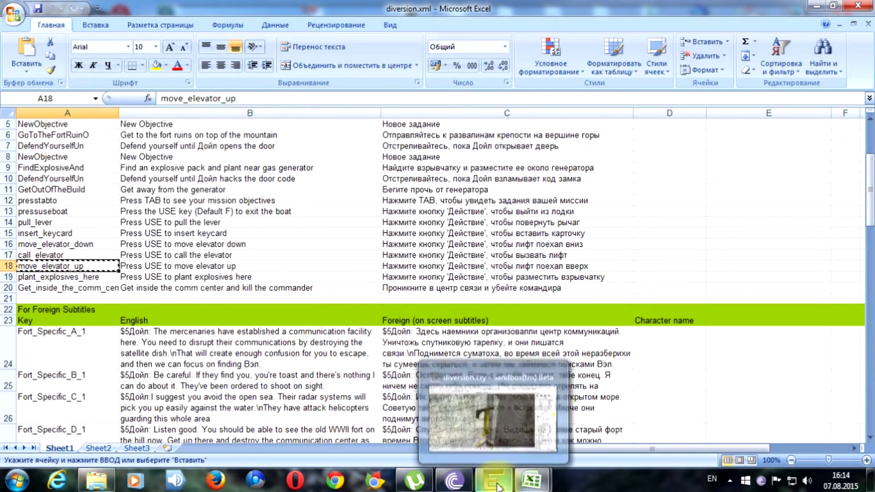
pyautogui.click(498, 461)
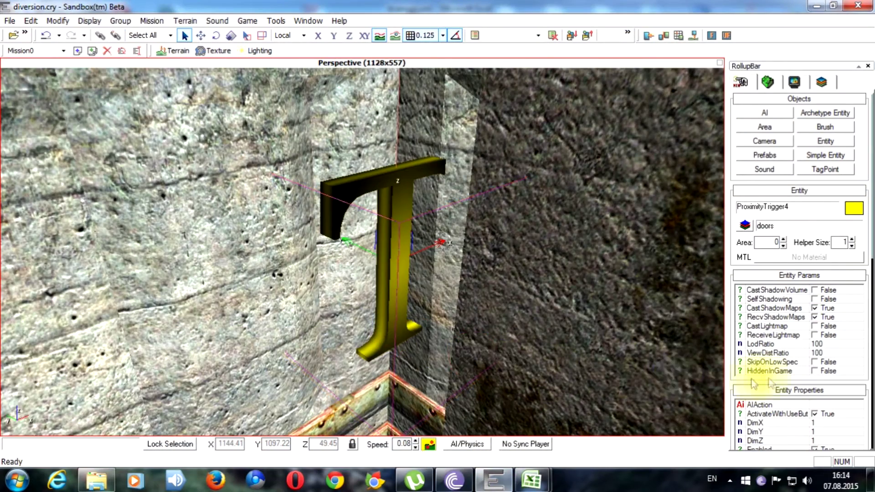
pyautogui.moveTo(872, 380); pyautogui.dragTo(866, 352)
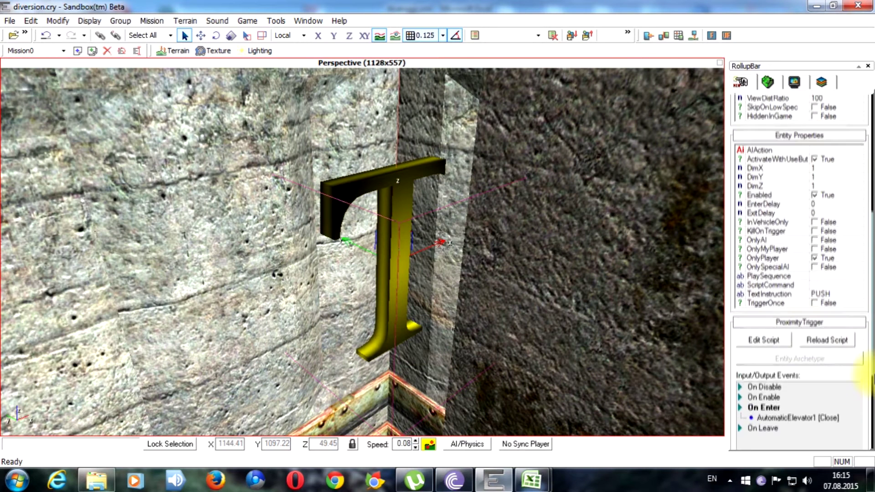
pyautogui.click(837, 295)
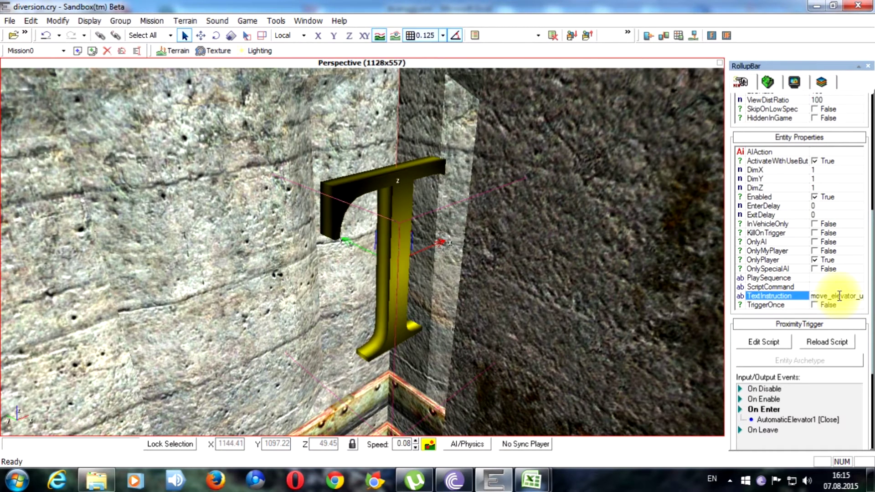
pyautogui.press('Home')
pyautogui.write('@')
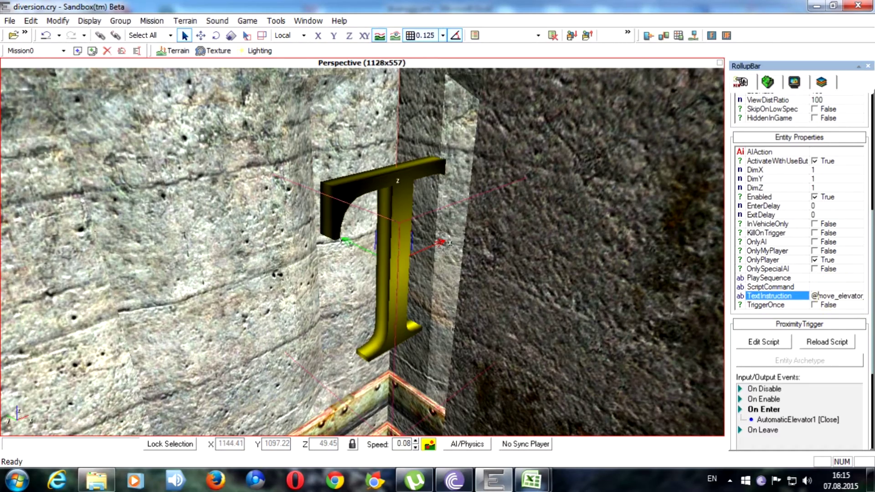
pyautogui.click(546, 317)
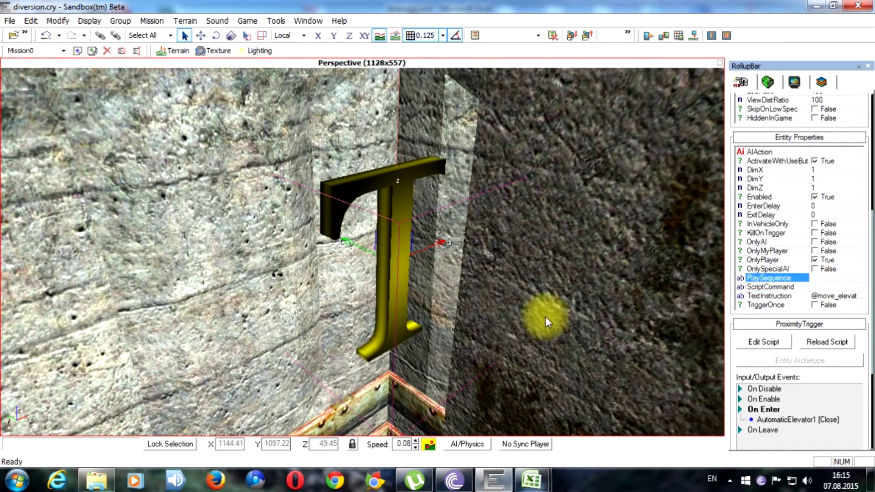
# - Test the shaft-bottom trigger's on-screen instruction text in game mode, and return to editing
pyautogui.hotkey('ctrl', 'g')
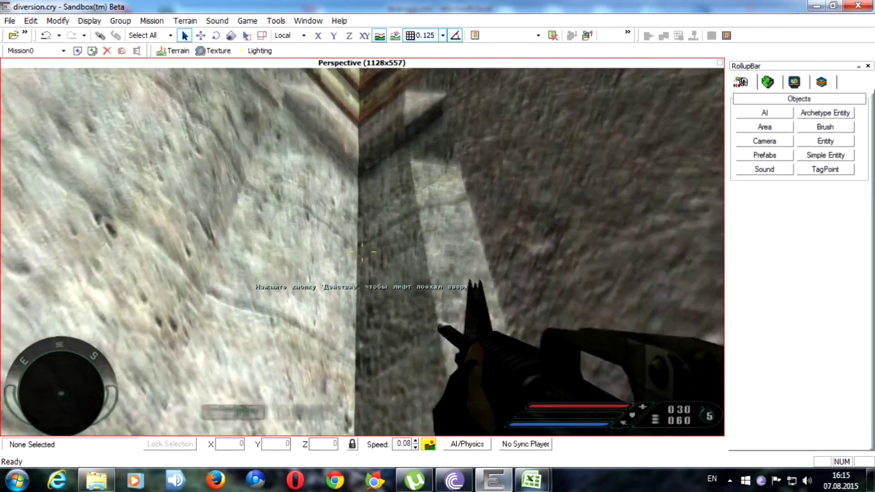
pyautogui.press('w')
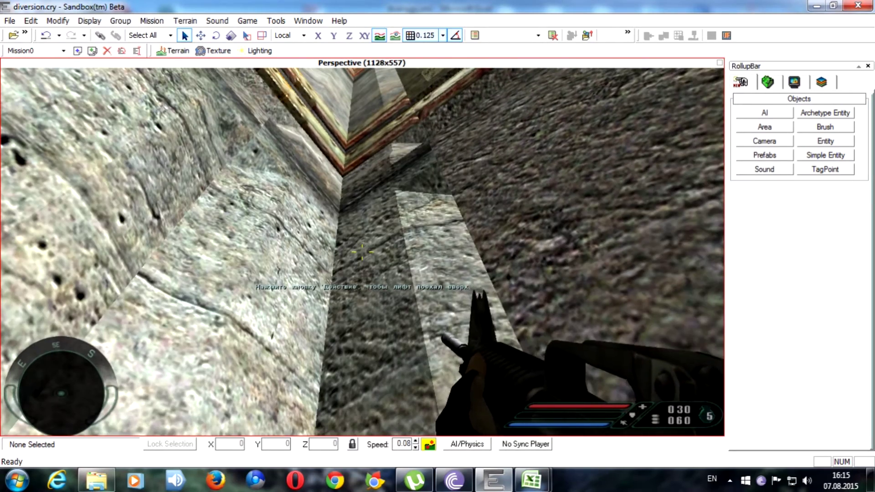
pyautogui.press('Escape')
# - Select the proximity trigger at the call button beside the mesh elevator door
pyautogui.moveTo(457, 260); pyautogui.dragTo(415, 289)
pyautogui.click(380, 260)
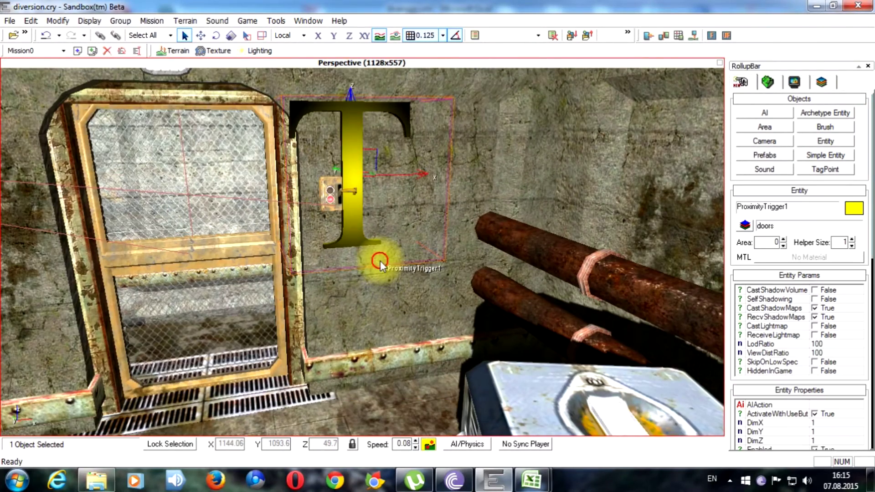
pyautogui.moveTo(379, 267); pyautogui.dragTo(379, 266)
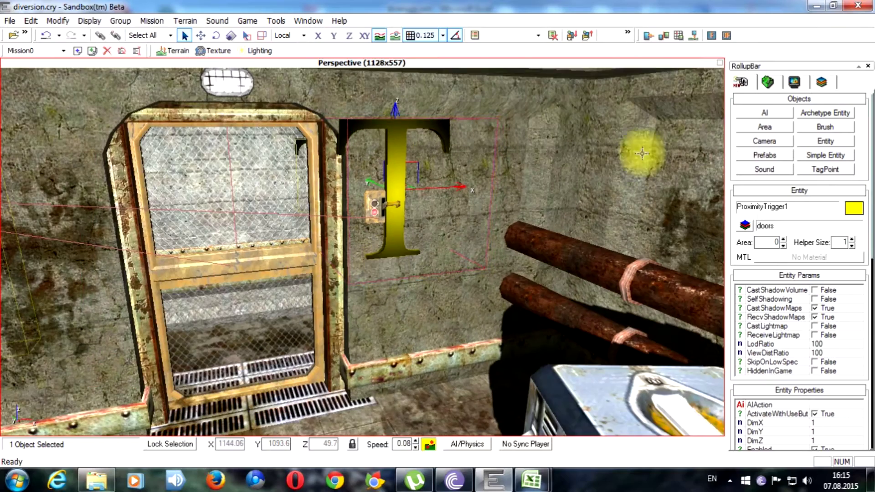
# - Switch to diversion.xml in Excel, find the call-elevator entry in row 17, and copy its key call_elevator from cell A17
pyautogui.click(816, 7)
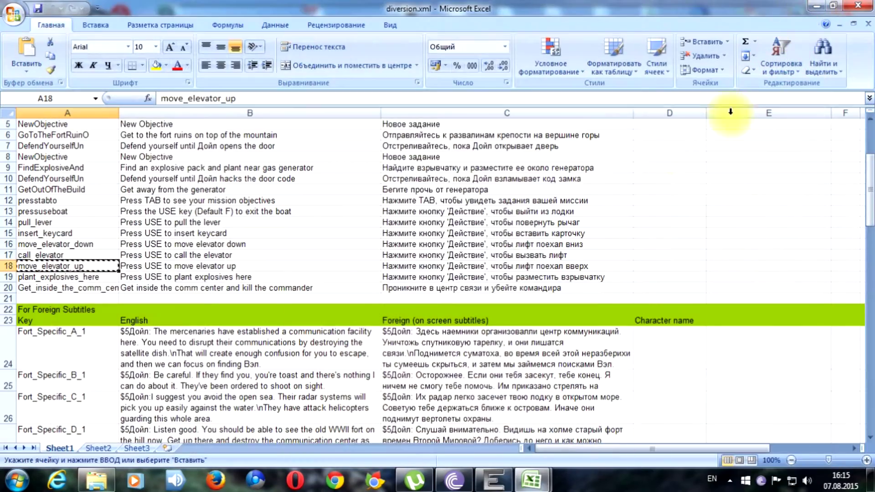
pyautogui.click(505, 256)
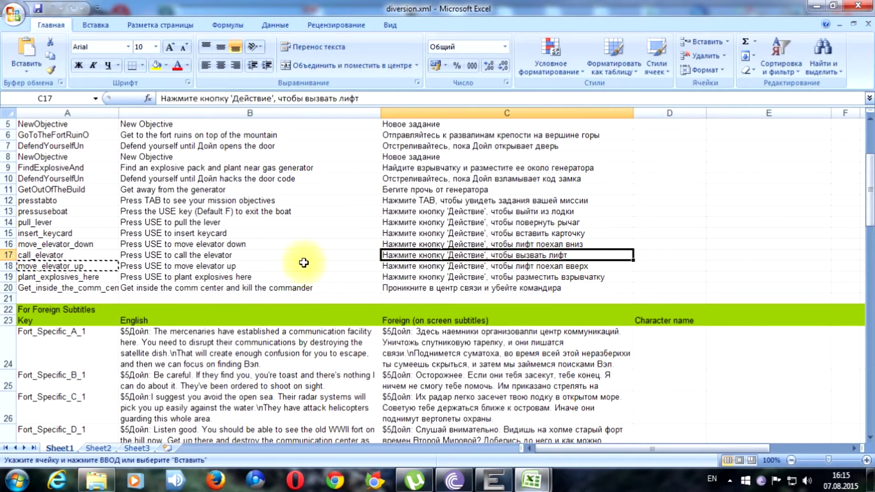
pyautogui.click(168, 257)
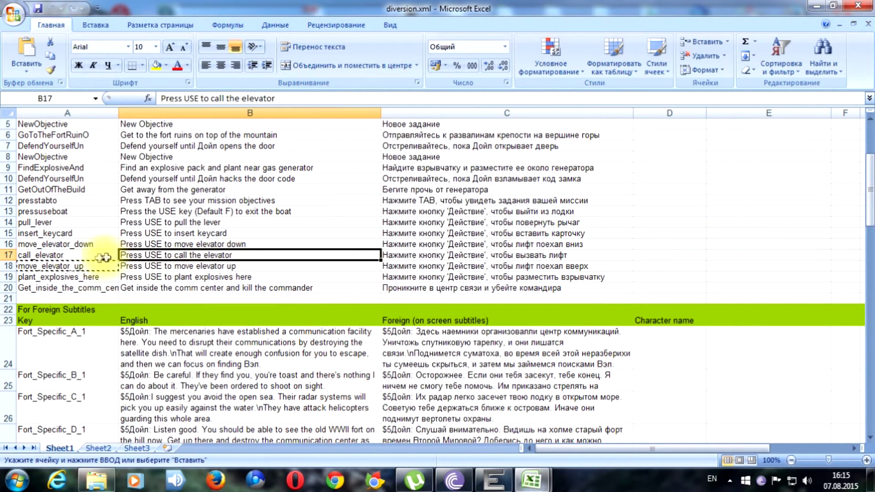
pyautogui.click(77, 256)
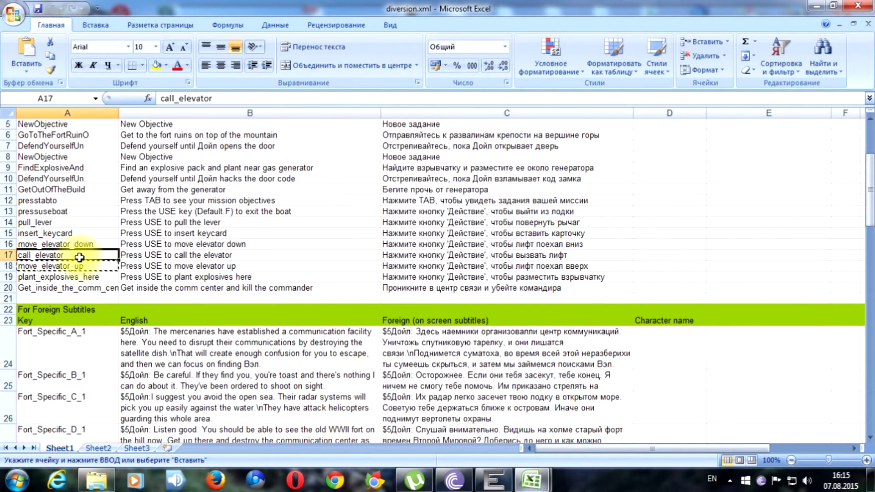
pyautogui.rightClick(36, 255)
pyautogui.click(94, 278)
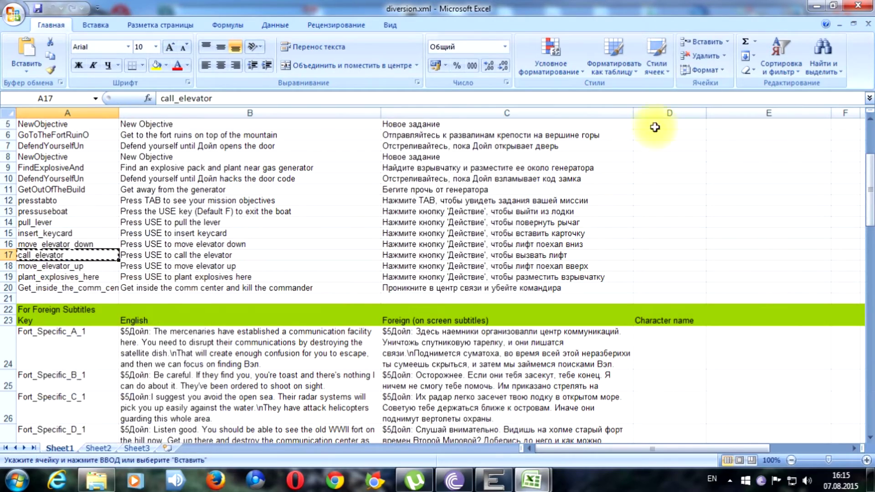
pyautogui.click(493, 480)
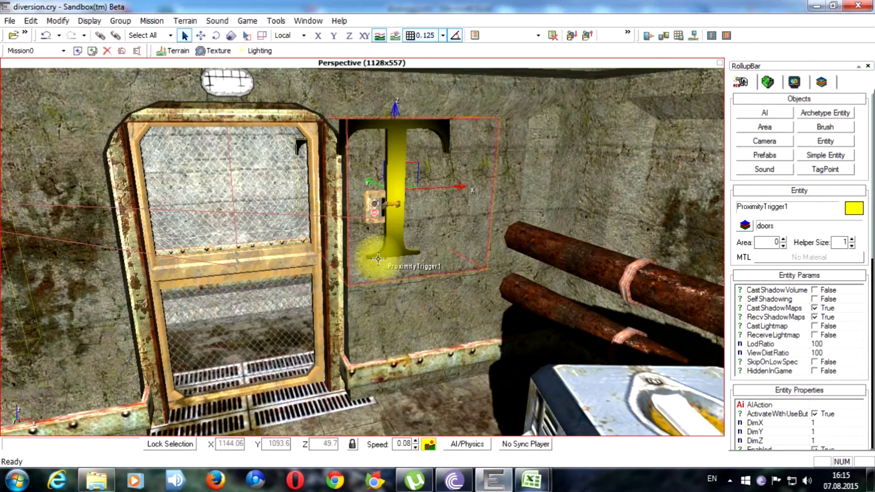
pyautogui.scroll(-6, 857, 396)
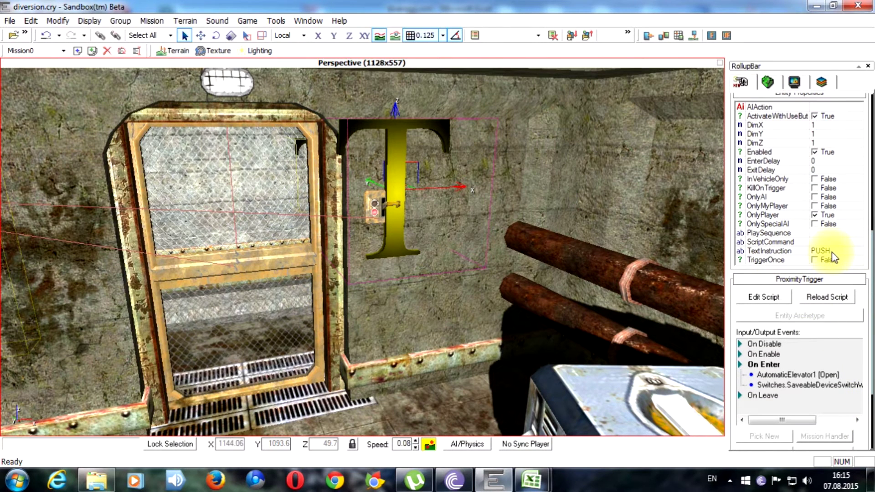
pyautogui.click(836, 250)
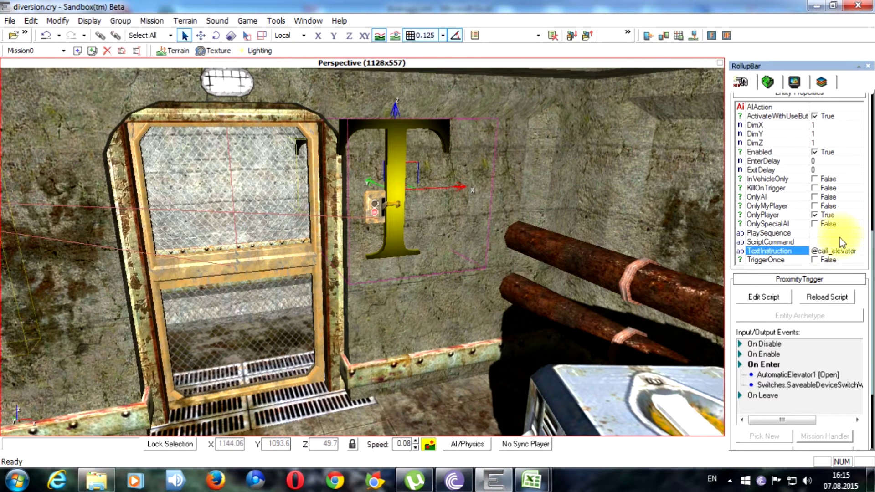
pyautogui.click(520, 221)
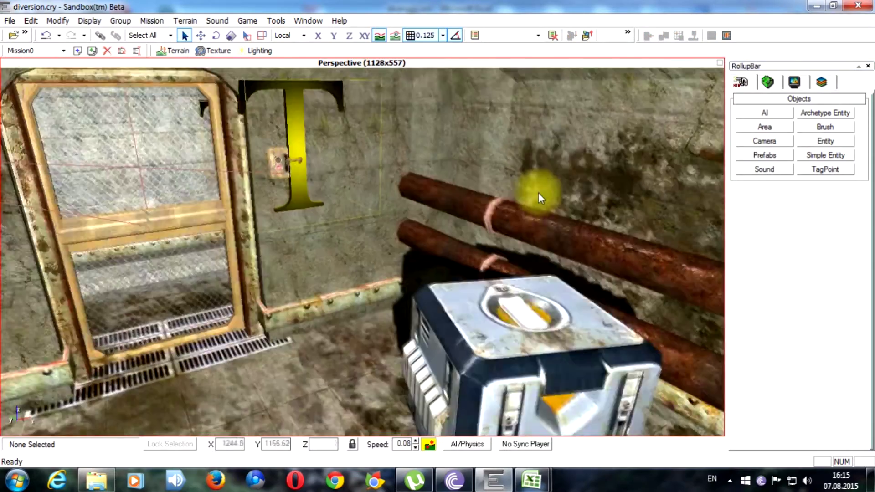
# - Enter game mode and check the call-button trigger's on-screen instruction text beside the mesh elevator door
pyautogui.hotkey('ctrl', 'g')
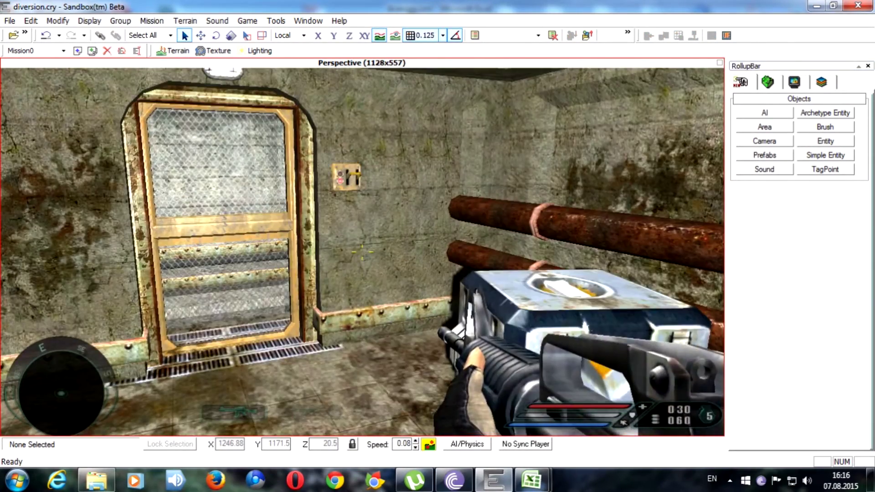
pyautogui.press('w')
pyautogui.press('s')
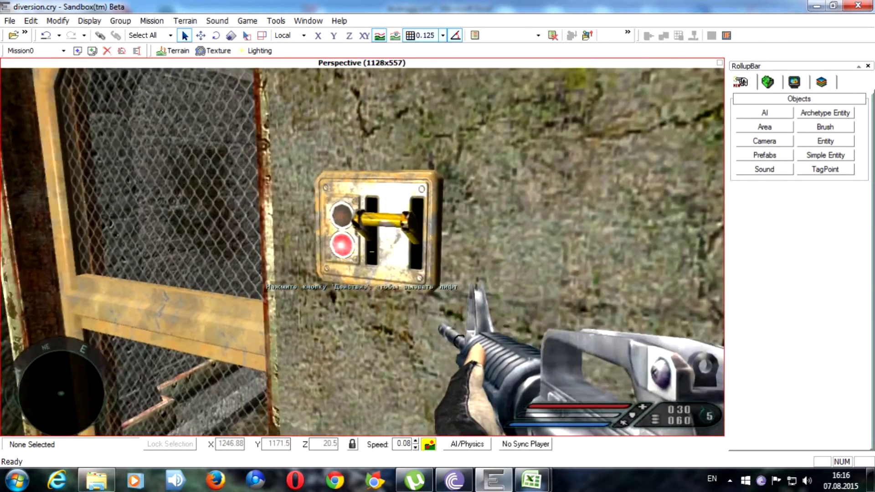
pyautogui.press('d')
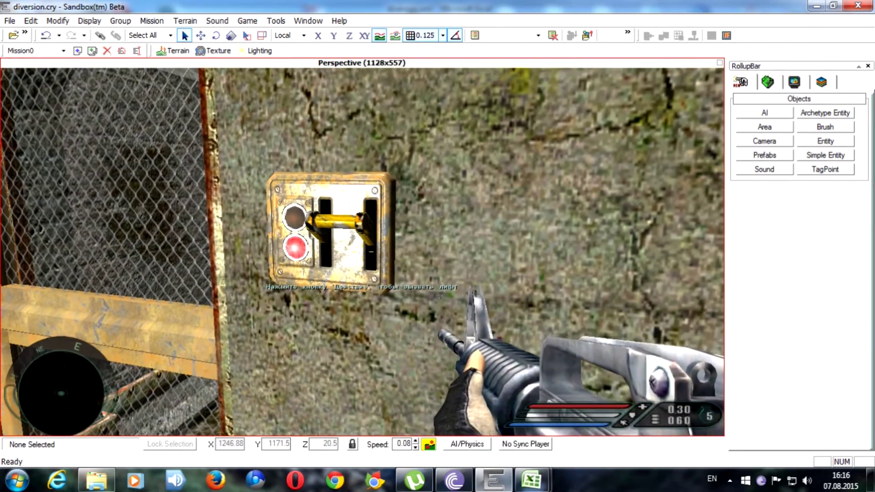
pyautogui.press('w')
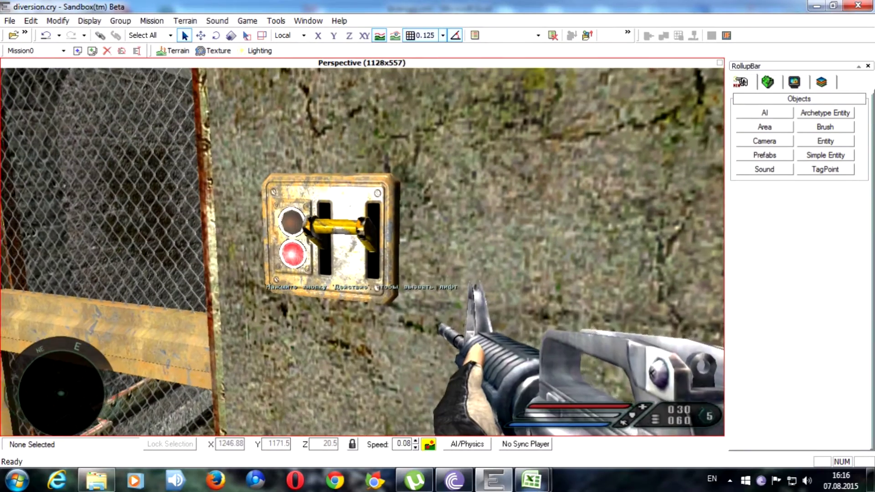
pyautogui.press('a')
pyautogui.press('s')
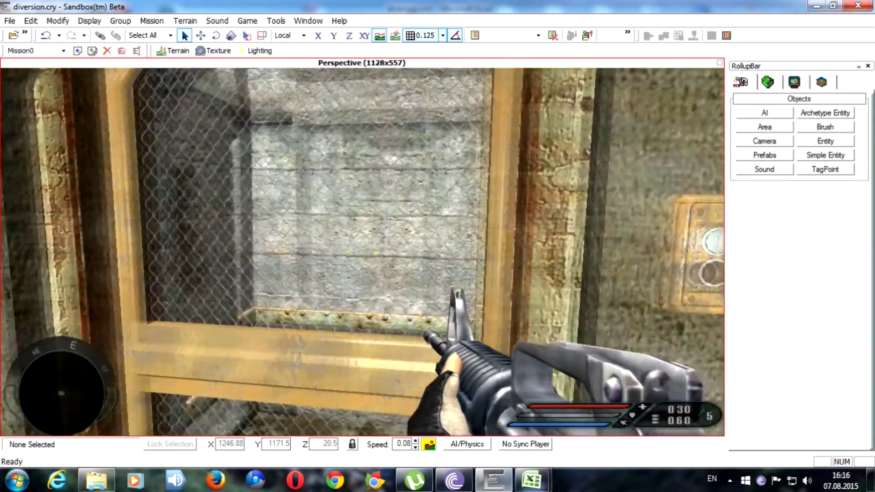
pyautogui.press('s')
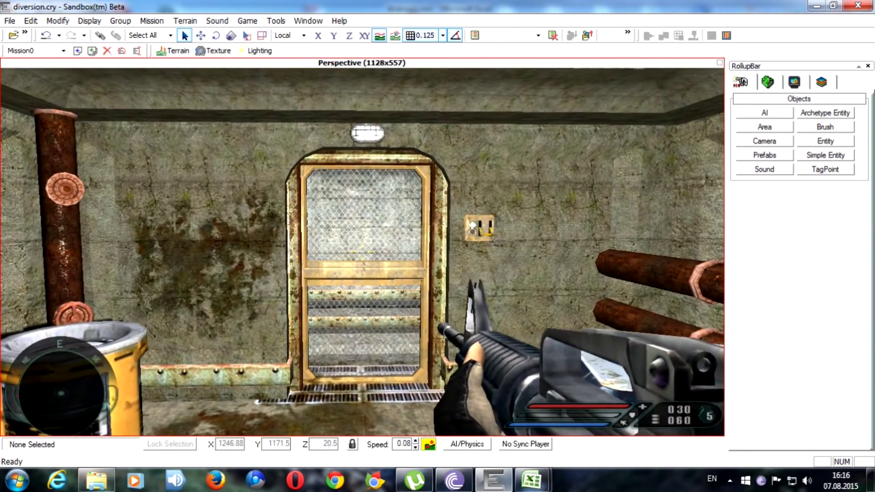
# - Check the control box's instruction text in game mode, send the elevator up, and walk to the call button
pyautogui.press('a')
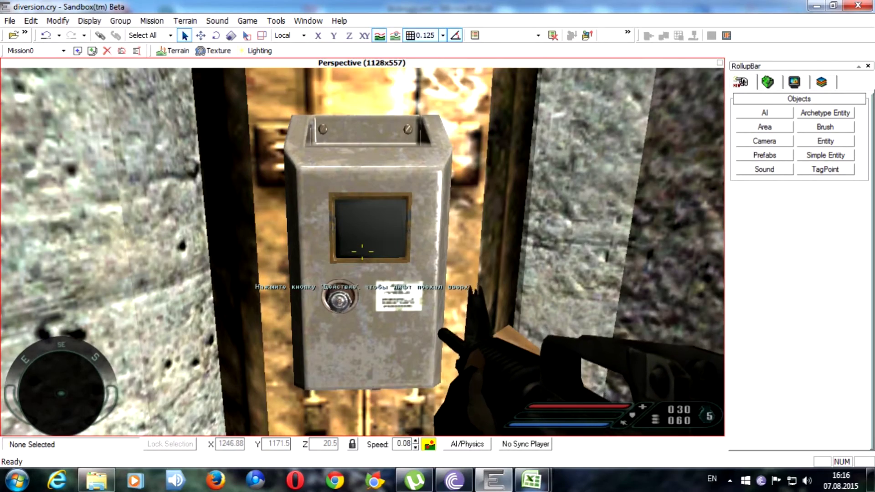
pyautogui.press('f')
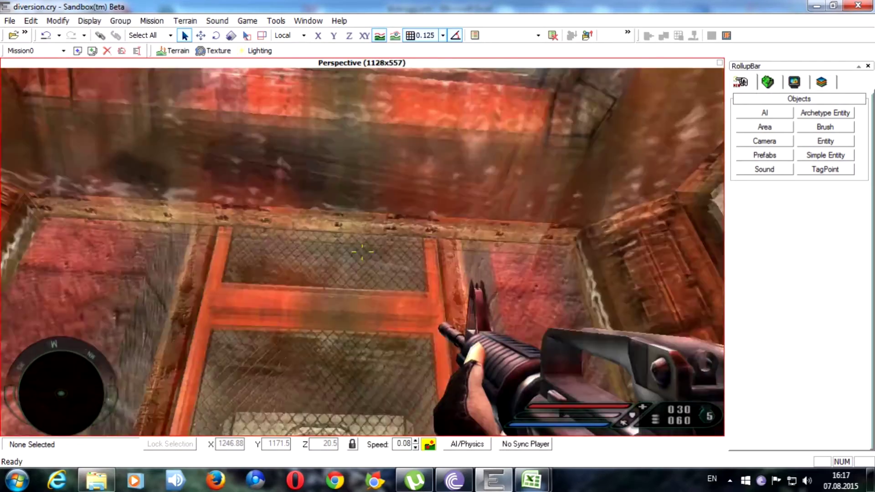
pyautogui.press('w')
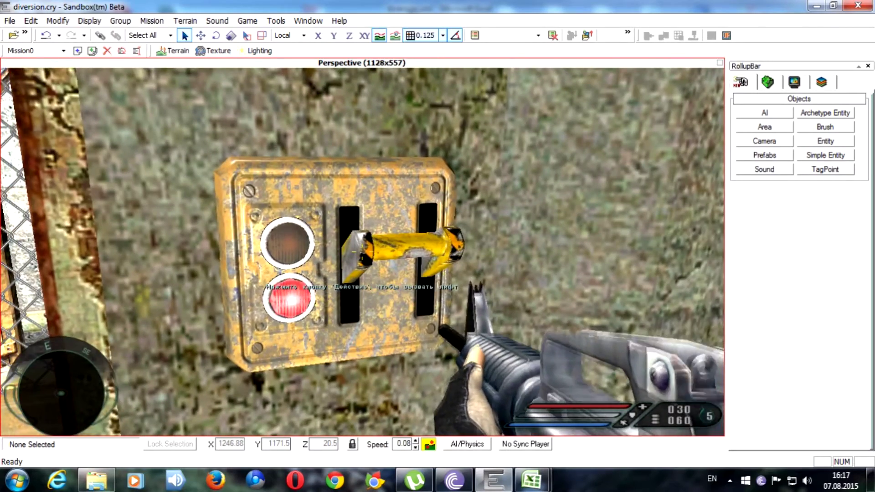
# - Test the mesh elevator door in game mode from the corridor, and walk through it toward the elevator
pyautogui.press('s')
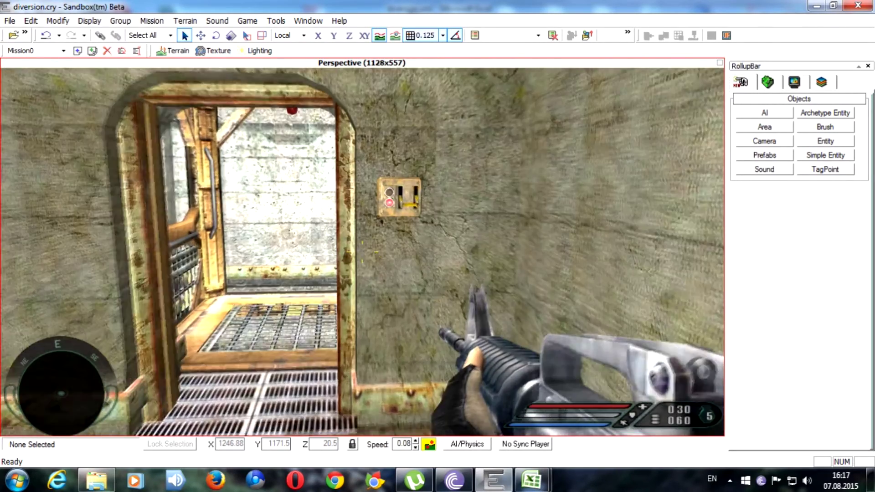
pyautogui.press('s')
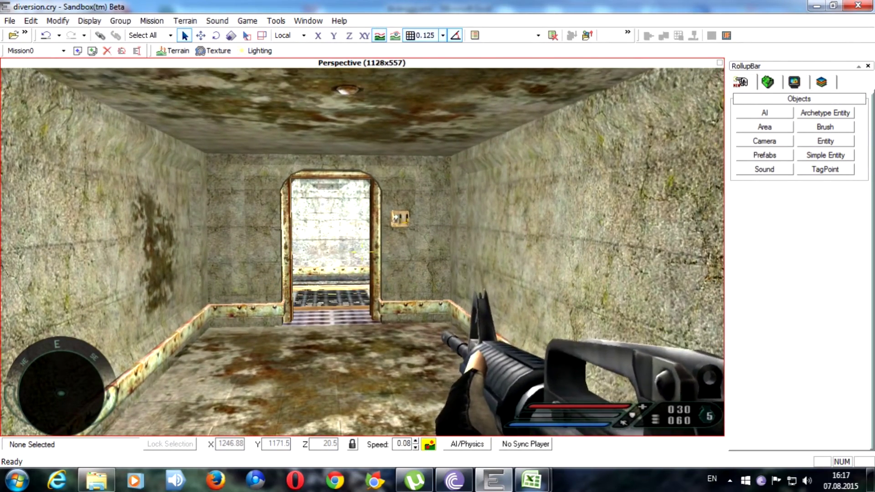
pyautogui.press('w')
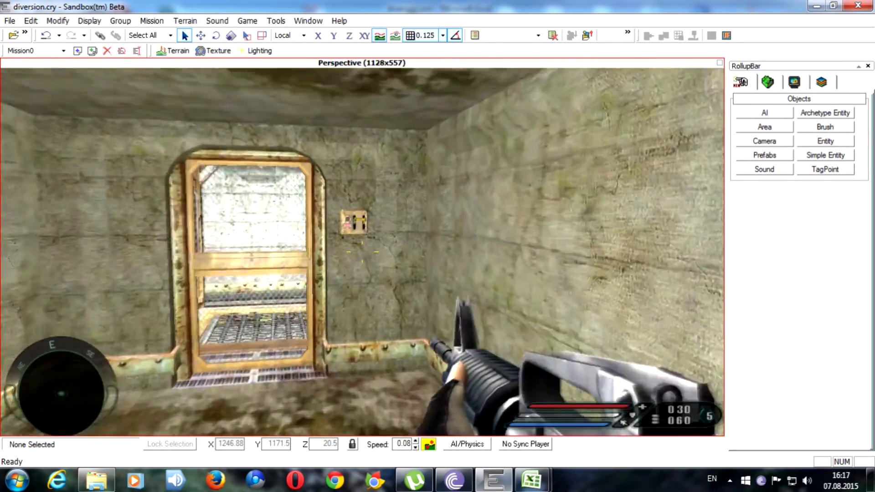
pyautogui.press('f')
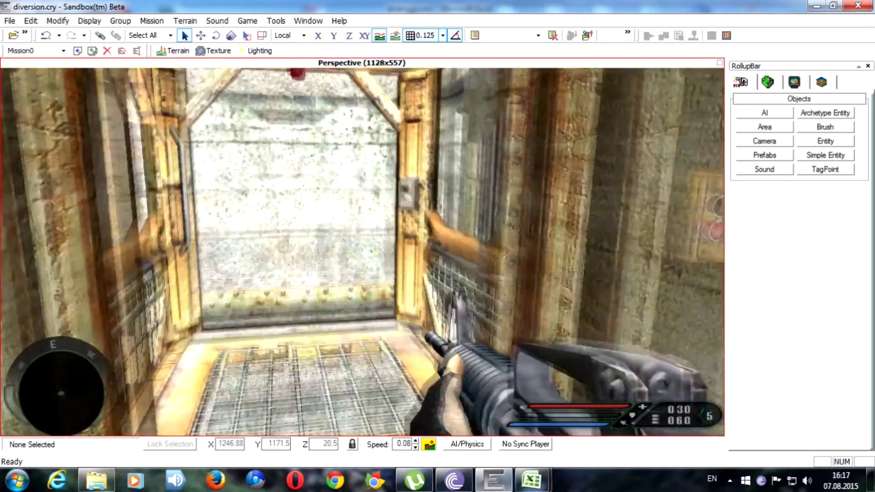
pyautogui.press('w')
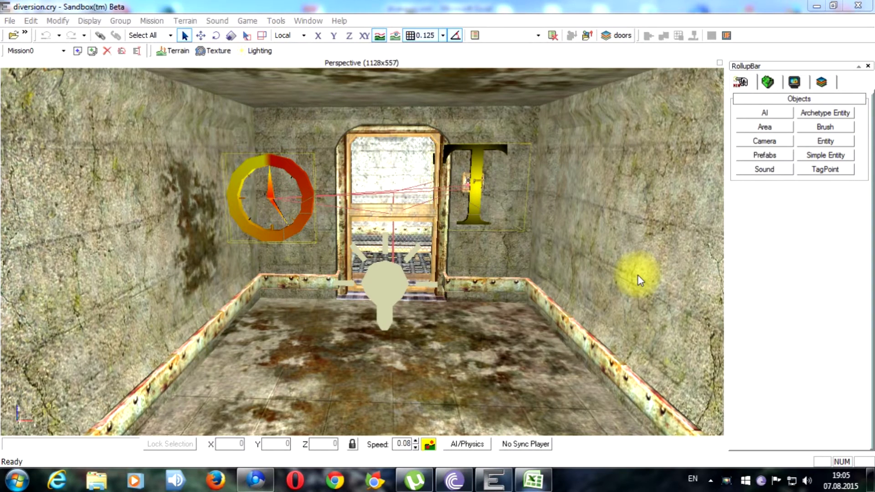
# - Examine the corridor in the editor, including the proximity trigger and the timer on either side of the mesh elevator door
pyautogui.moveTo(638, 275); pyautogui.dragTo(499, 247)
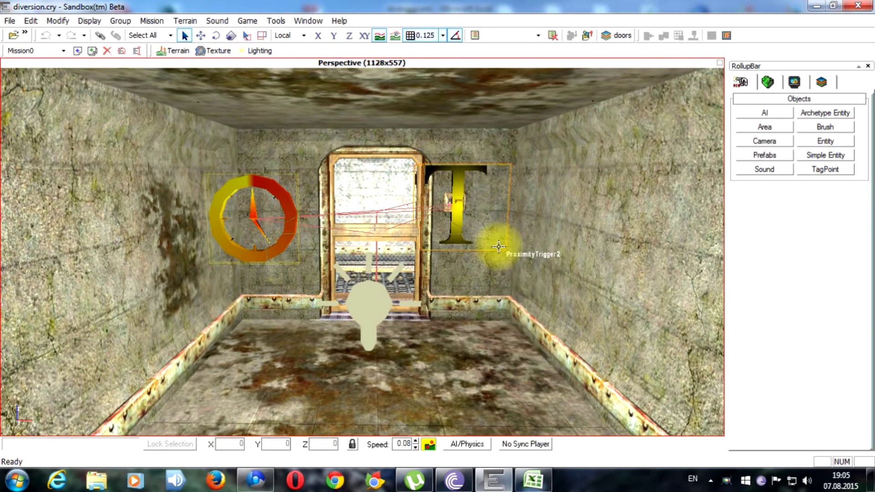
pyautogui.scroll(3, 536, 283)
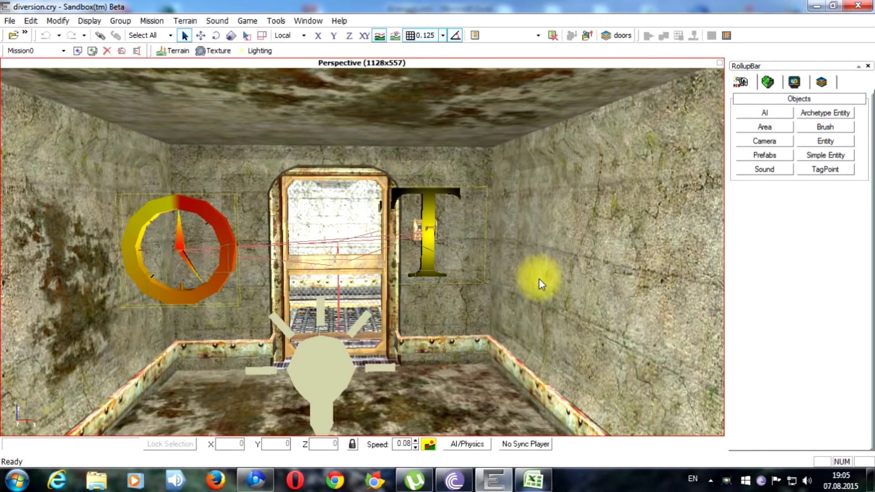
pyautogui.moveTo(497, 273); pyautogui.dragTo(488, 298)
pyautogui.scroll(4, 483, 303)
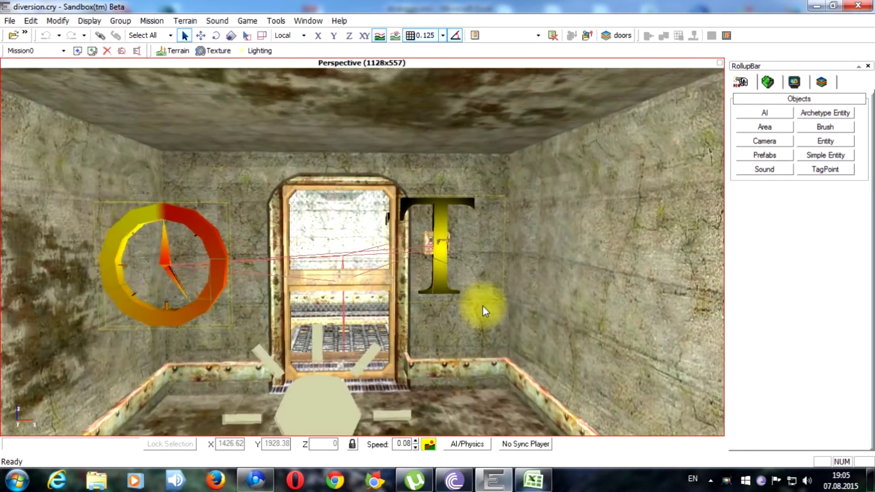
pyautogui.scroll(5, 483, 305)
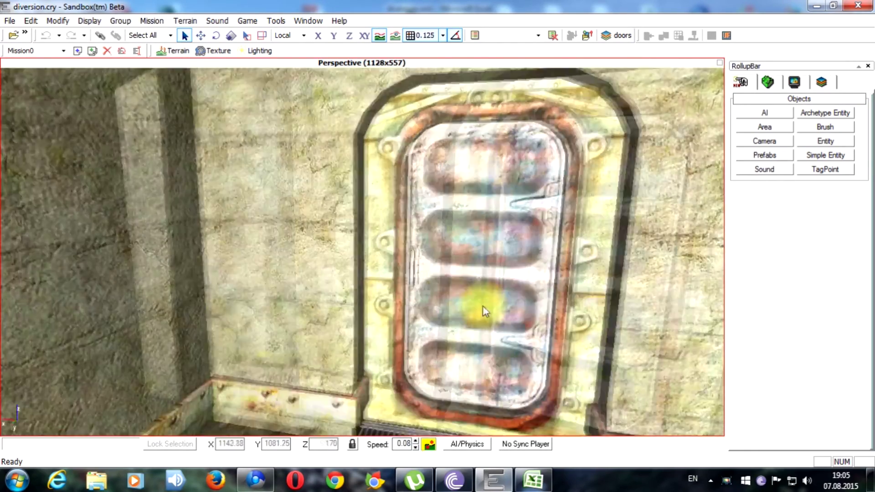
pyautogui.scroll(-8, 483, 305)
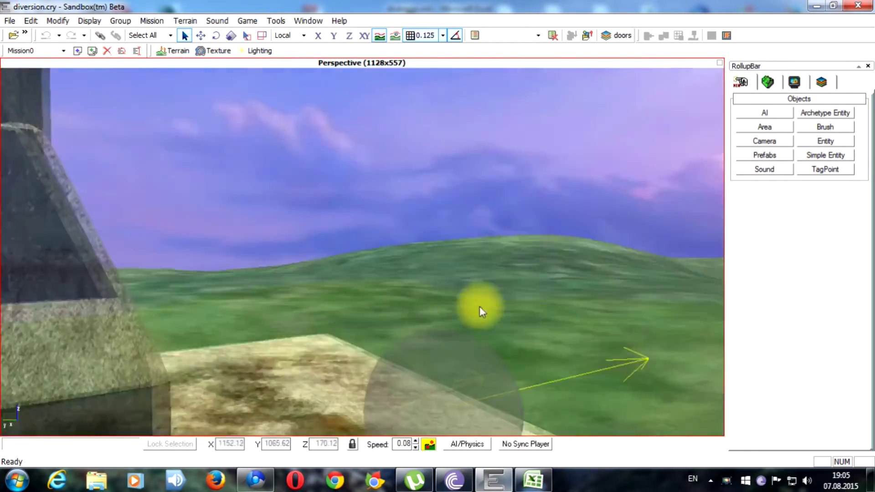
pyautogui.scroll(5, 523, 302)
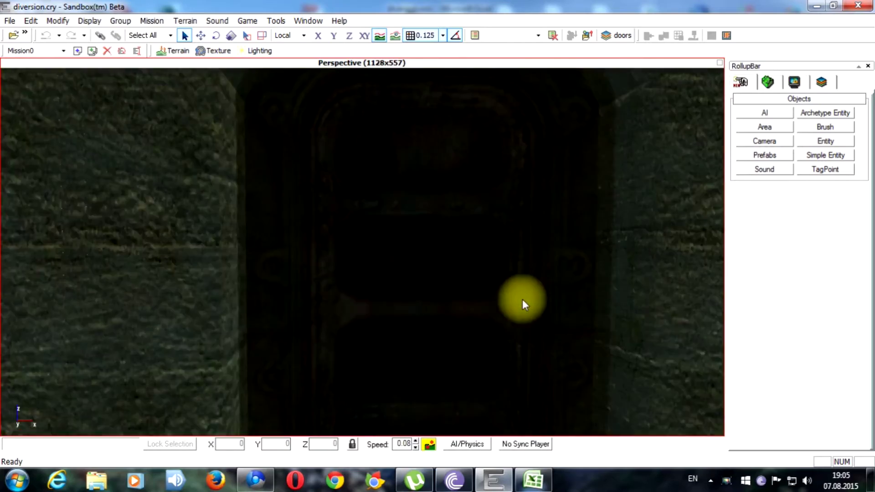
pyautogui.scroll(3, 522, 299)
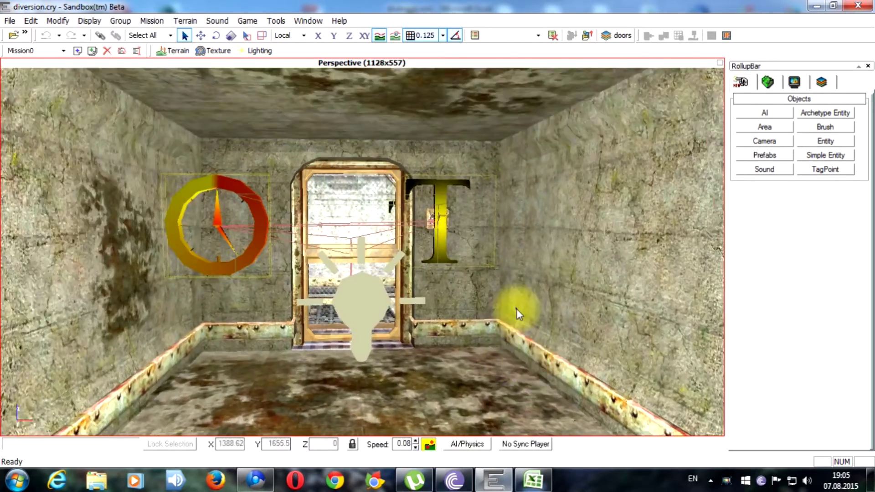
pyautogui.scroll(-2, 518, 310)
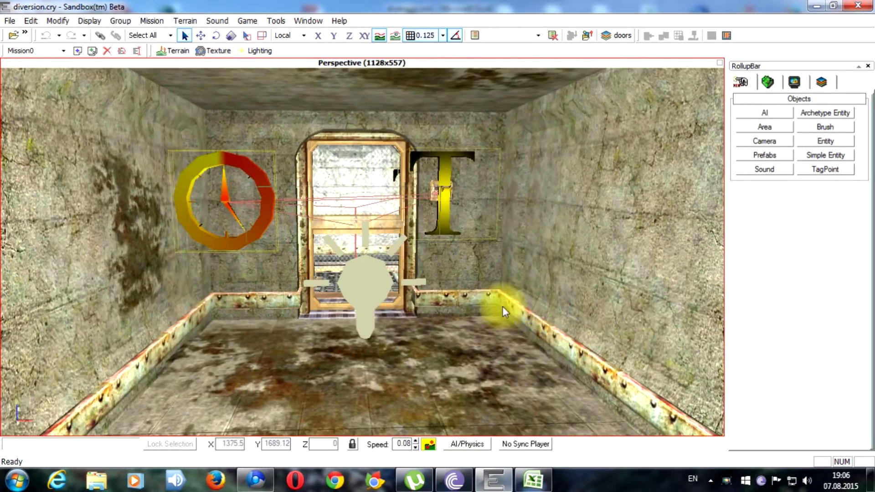
pyautogui.scroll(4, 524, 308)
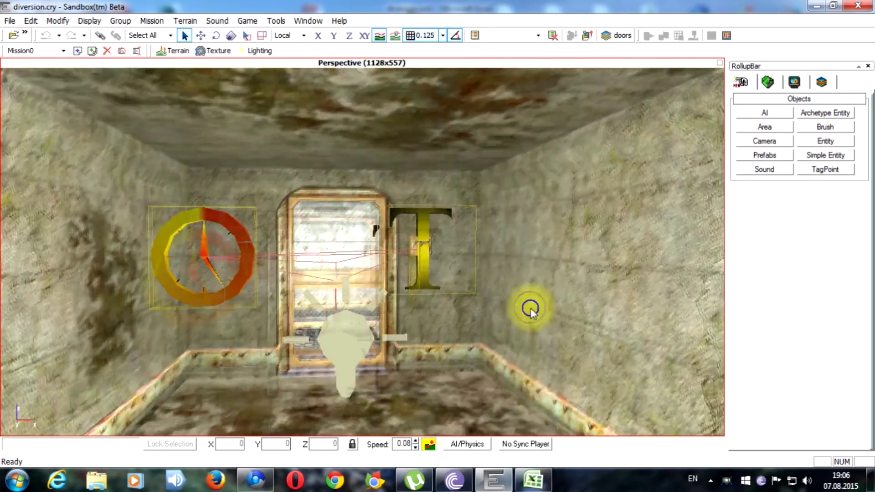
pyautogui.scroll(-3, 529, 311)
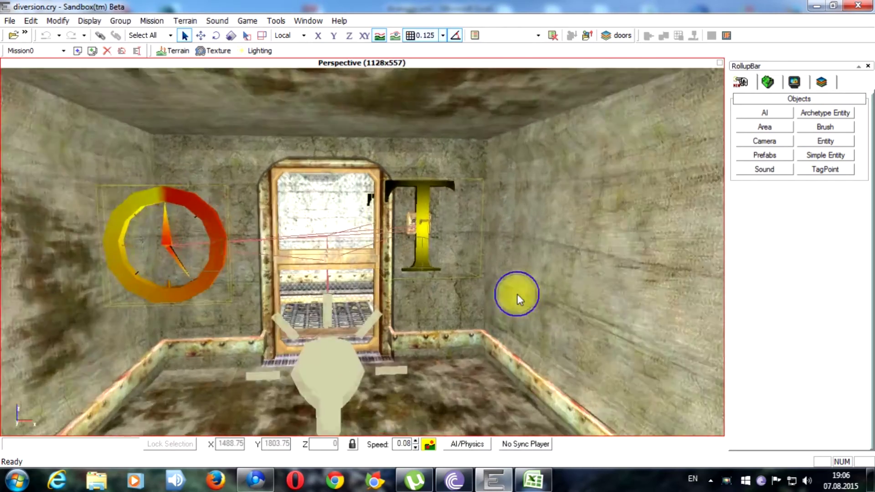
# - Test in game mode where the call-elevator instruction appears around the corridor's call button and mesh door, and return to editing
pyautogui.hotkey('ctrl', 'g')
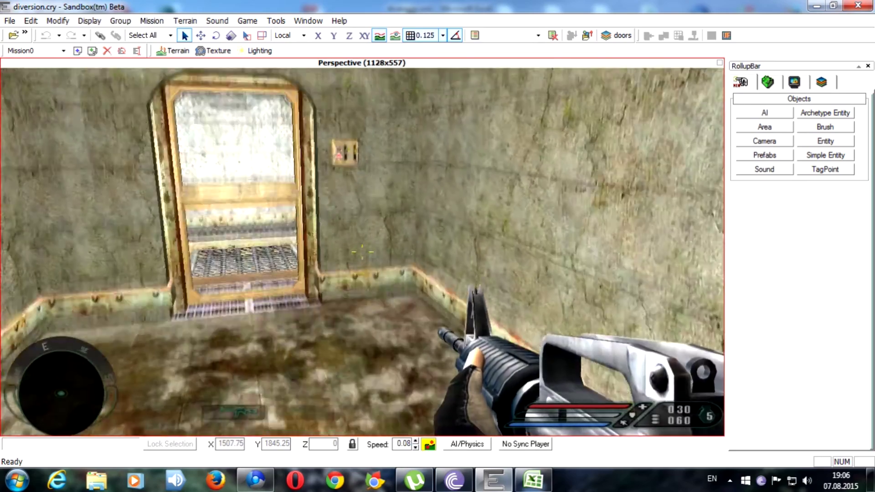
pyautogui.press('w')
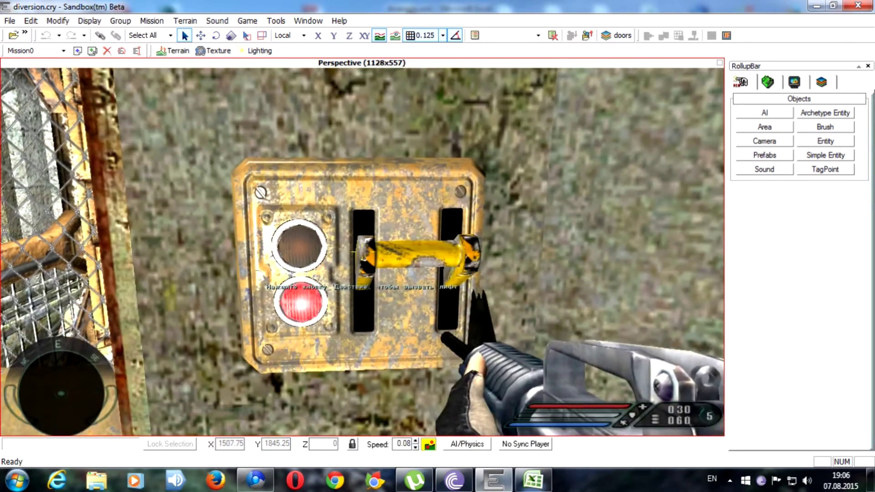
pyautogui.press('s')
pyautogui.press('w')
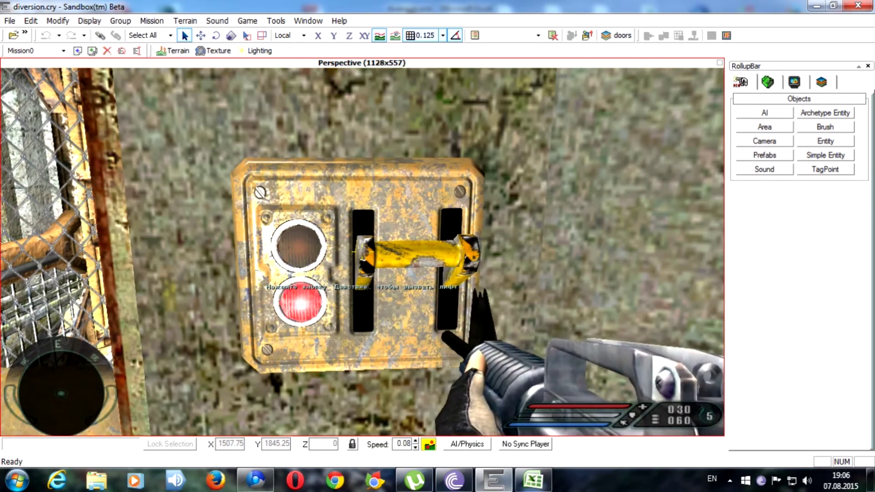
pyautogui.press('w')
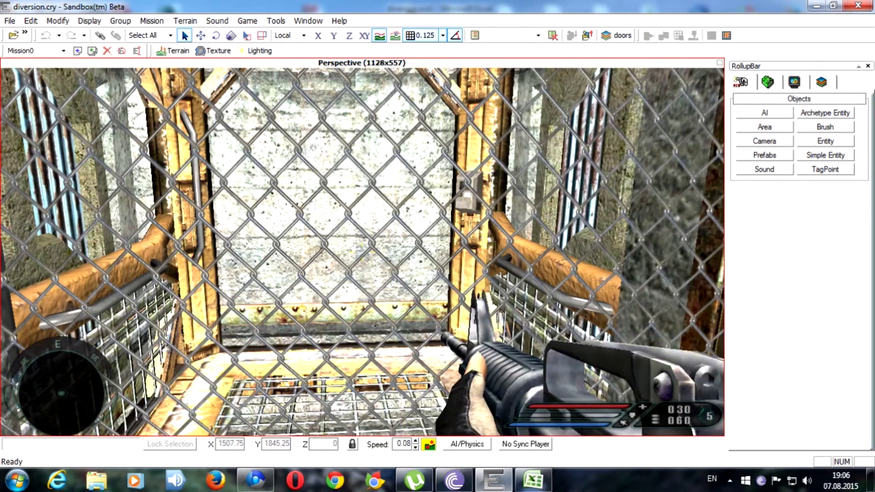
pyautogui.press('s')
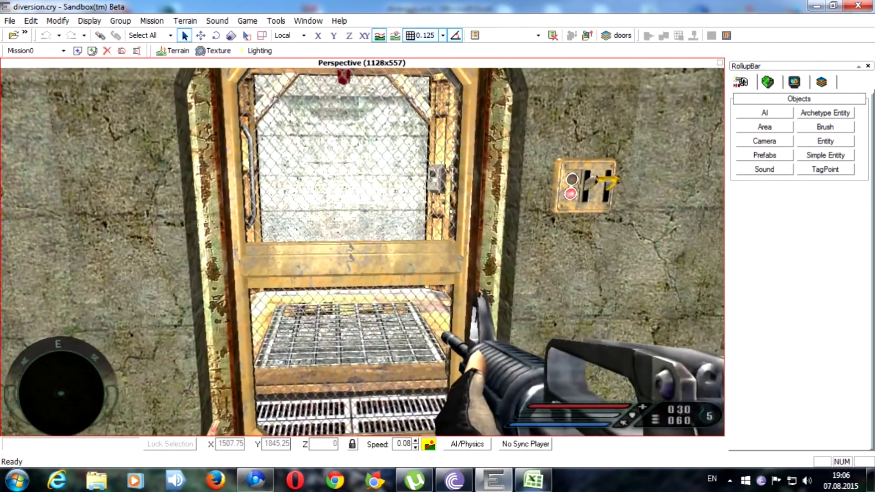
pyautogui.press('w')
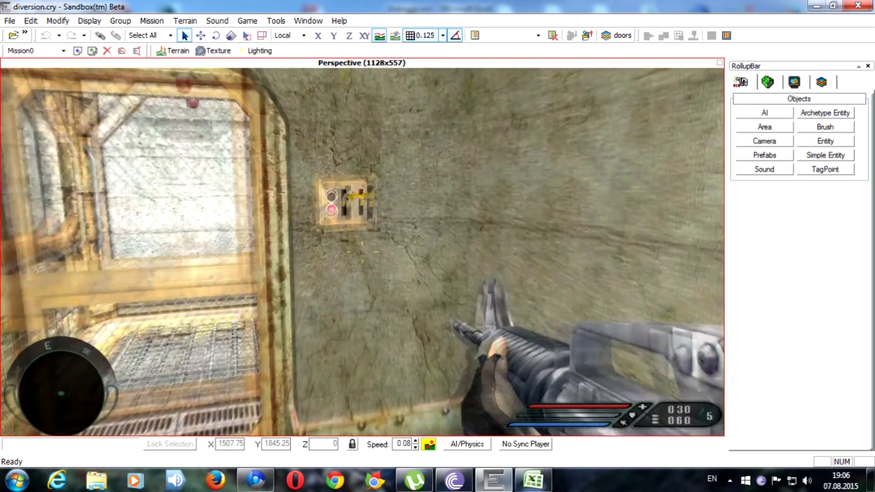
pyautogui.press('s')
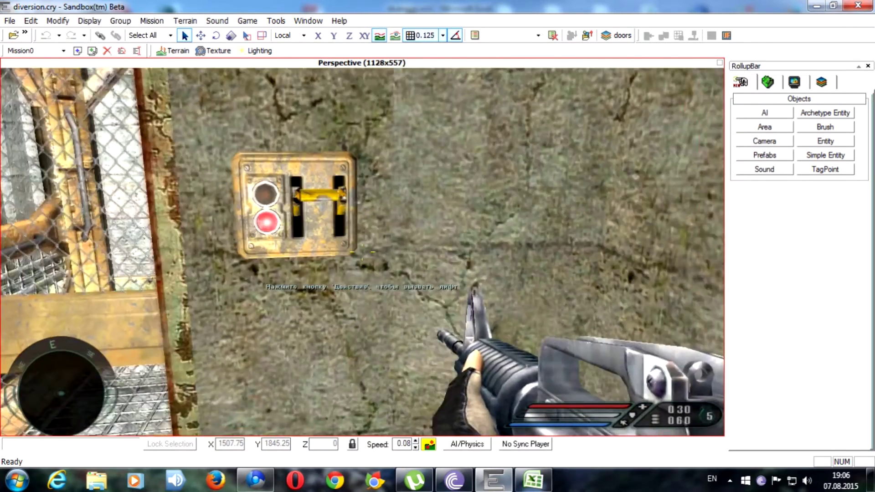
pyautogui.press('s')
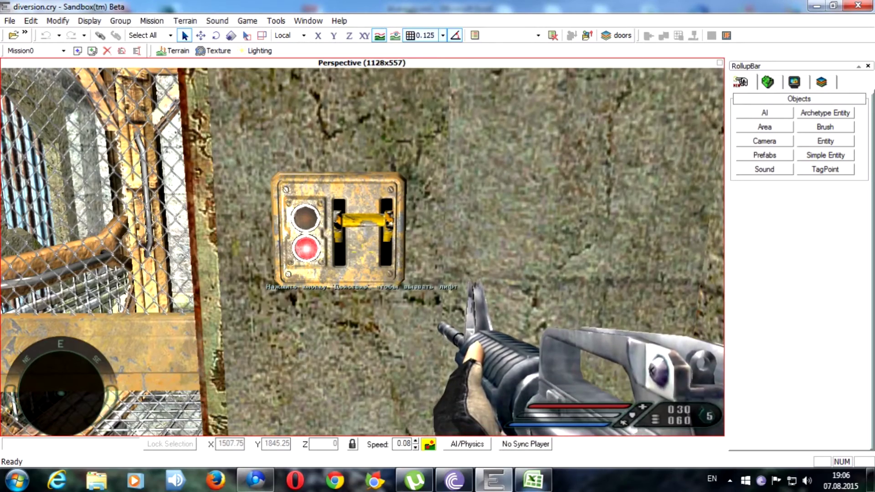
pyautogui.press('s')
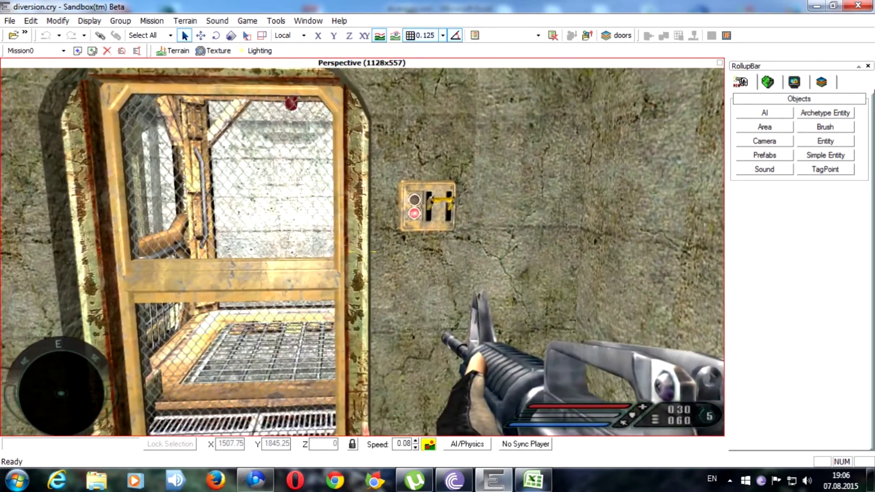
pyautogui.press('Escape')
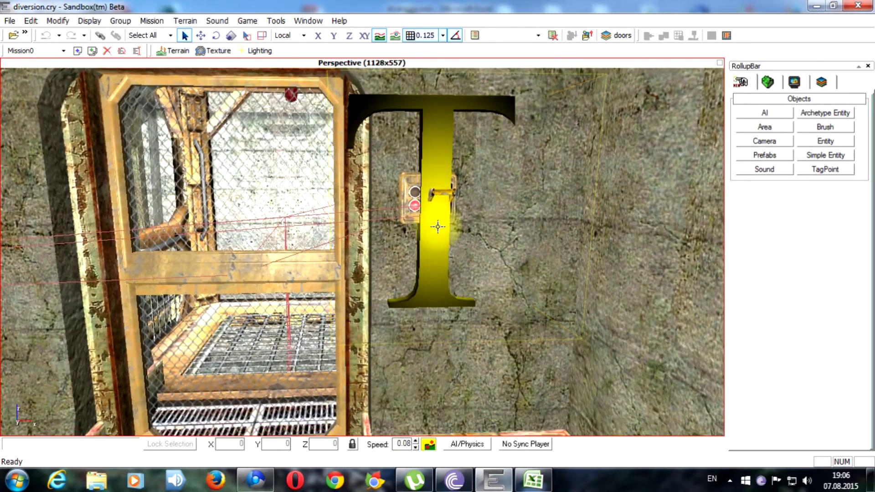
pyautogui.scroll(-10, 438, 226)
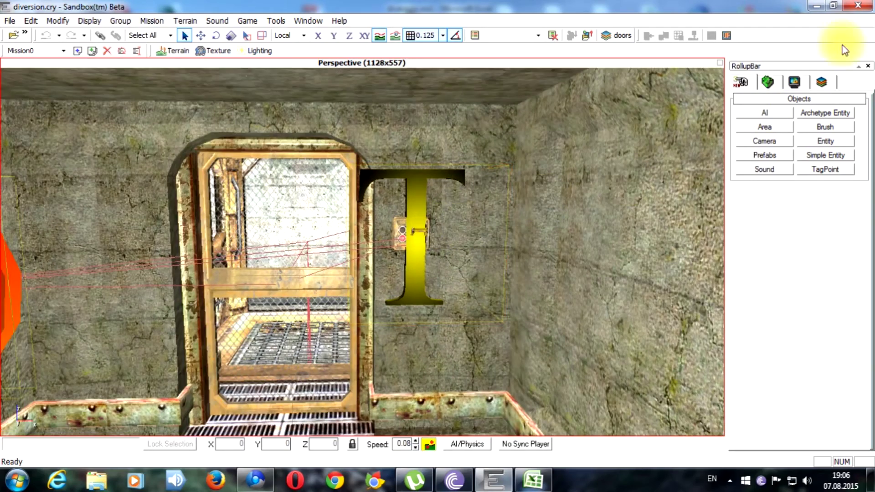
# - Switch to the diversion.xml sheet in Excel and copy the Russian move_elevator_down text from C16 into C45
pyautogui.click(816, 11)
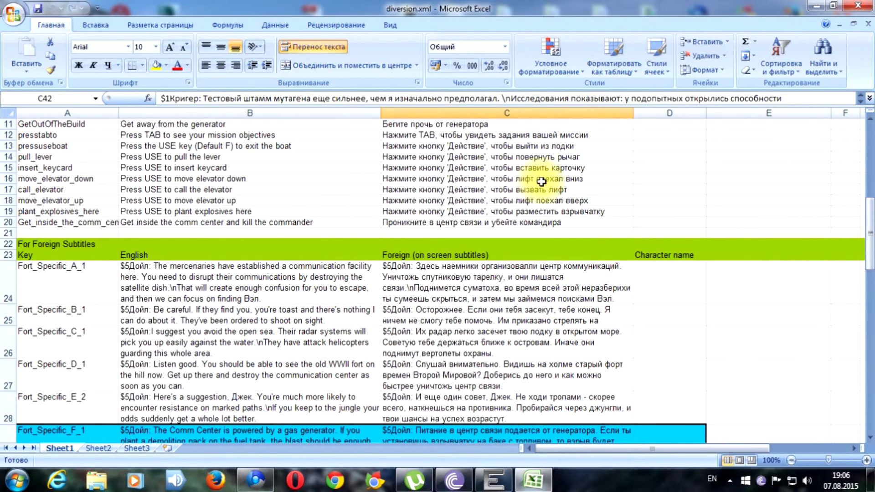
pyautogui.click(478, 181)
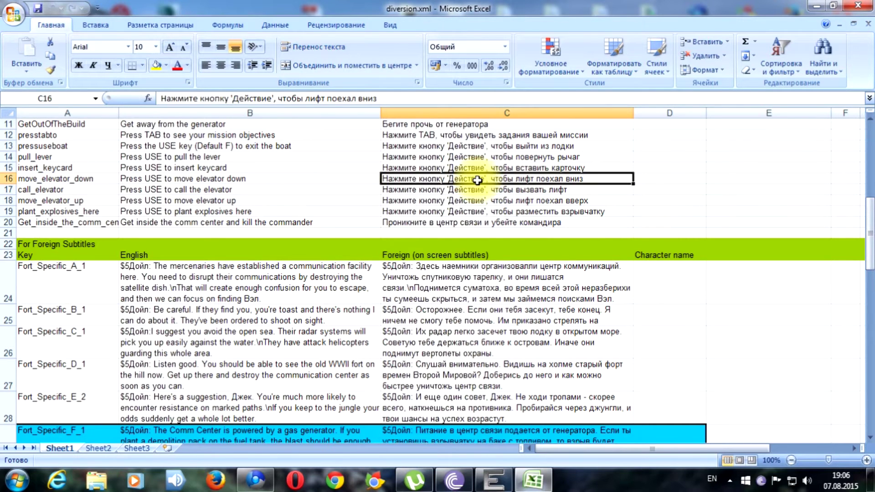
pyautogui.rightClick(477, 181)
pyautogui.click(527, 205)
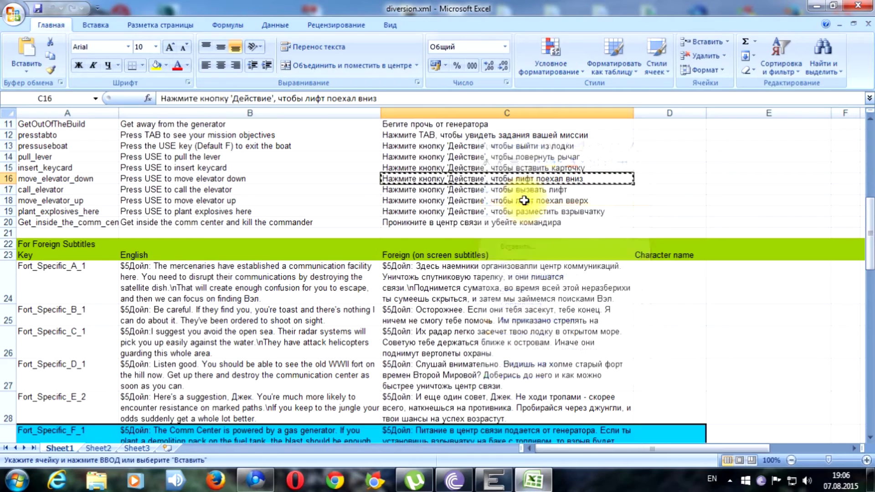
pyautogui.scroll(-9, 527, 218)
pyautogui.scroll(-2, 528, 232)
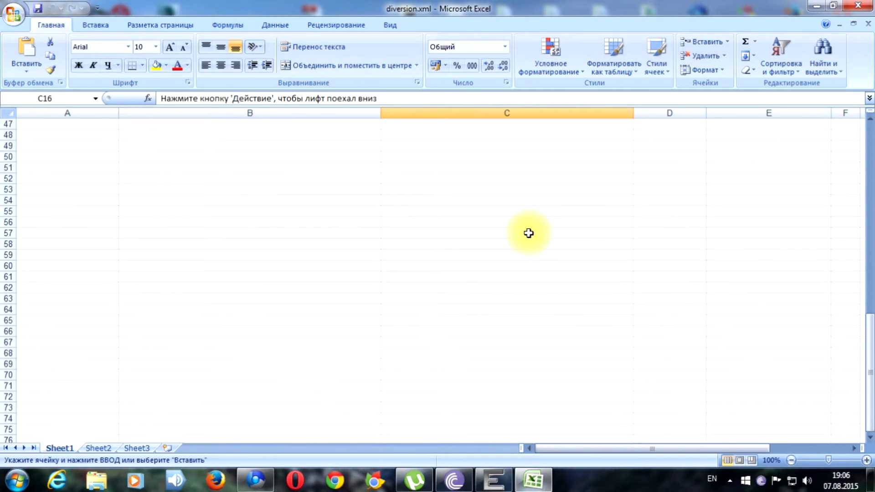
pyautogui.scroll(2, 528, 232)
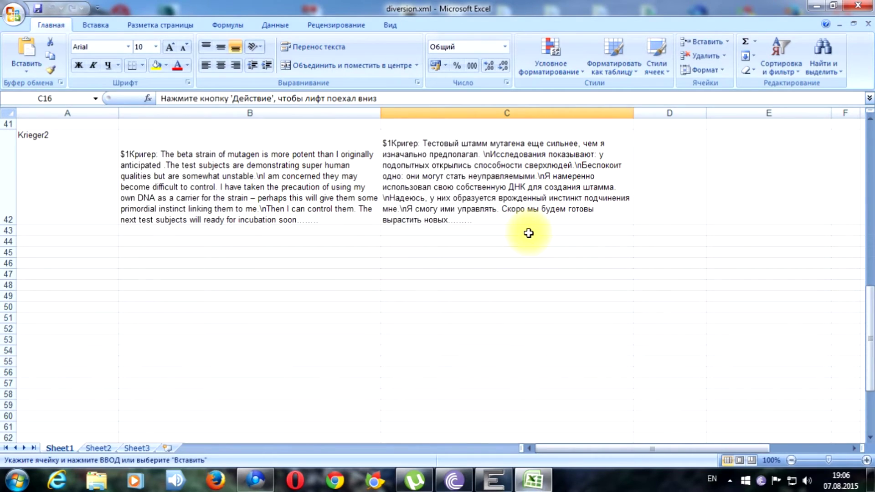
pyautogui.click(479, 253)
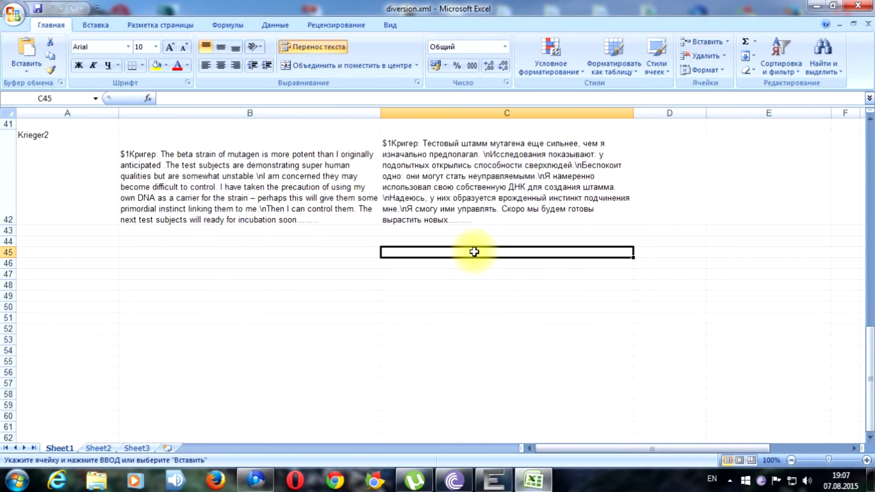
pyautogui.rightClick(475, 252)
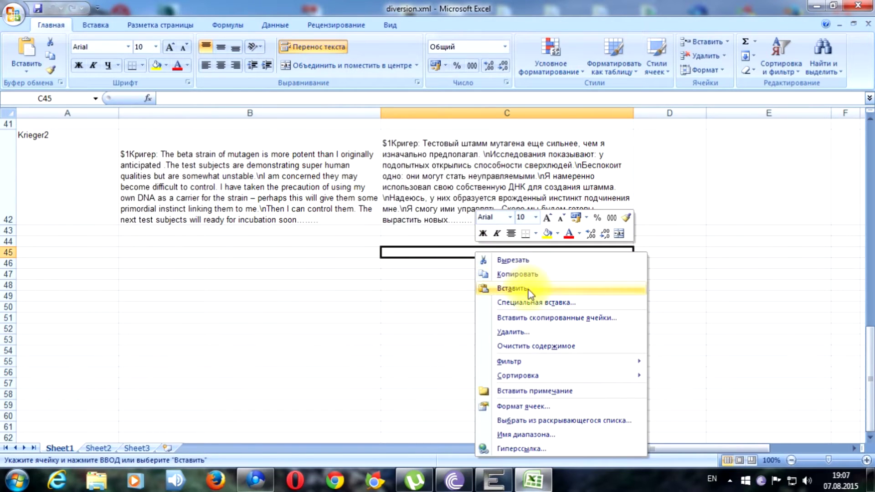
pyautogui.click(484, 289)
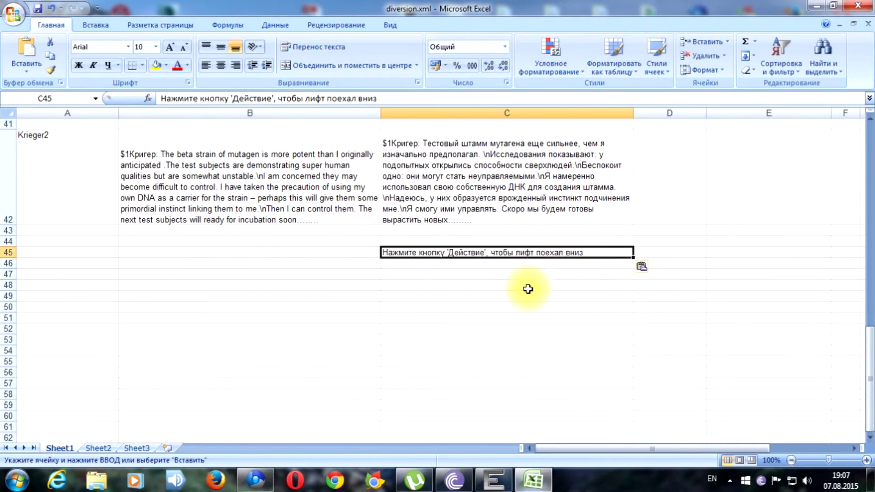
# - Change the text in C45 to "Нажмите кнопку 'Действие', чтобы войти в лифт"
pyautogui.doubleClick(592, 253)
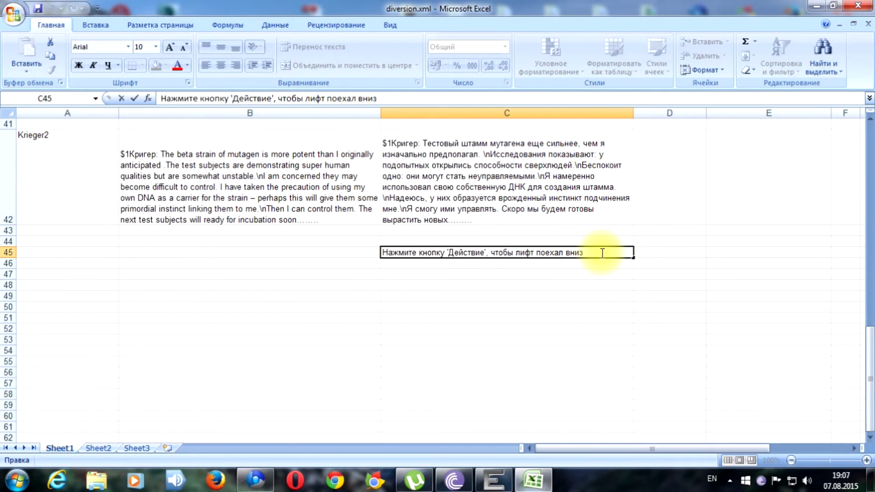
pyautogui.press('BackSpace')
pyautogui.press('BackSpace')
pyautogui.press('BackSpace')
pyautogui.press('BackSpace')
pyautogui.press('BackSpace')
pyautogui.press('BackSpace')
pyautogui.press('BackSpace')
pyautogui.press('BackSpace')
pyautogui.press('BackSpace')
pyautogui.press('BackSpace')
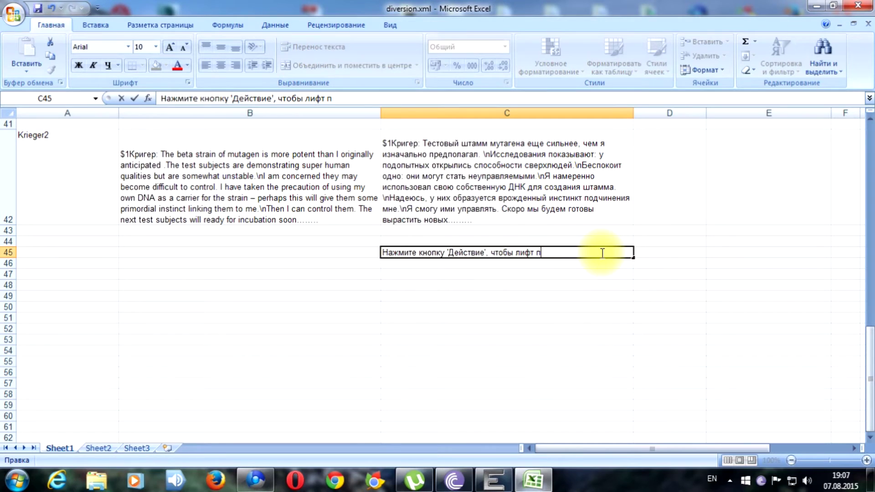
pyautogui.press('BackSpace')
pyautogui.press('BackSpace')
pyautogui.press('BackSpace')
pyautogui.press('BackSpace')
pyautogui.write('войти в ли')
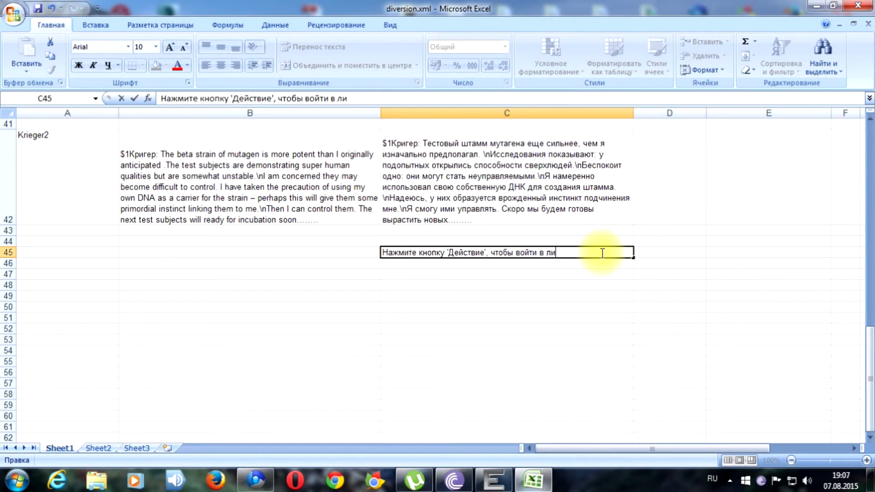
pyautogui.write('фт.')
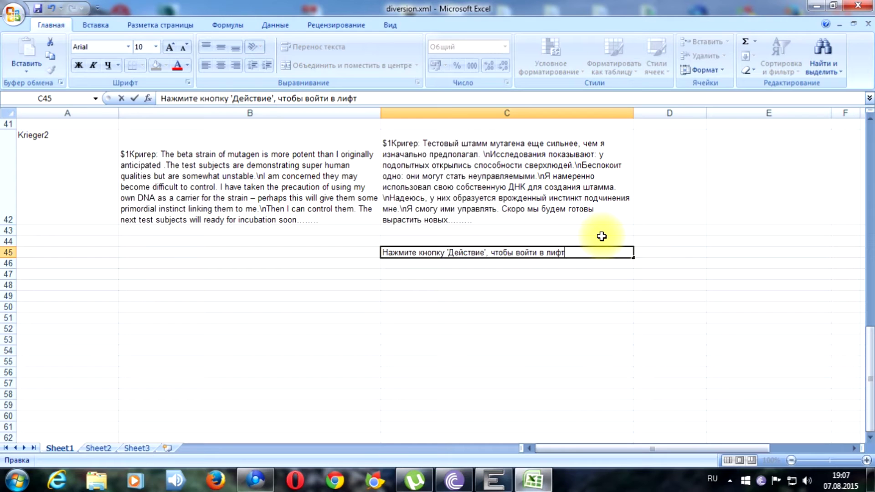
pyautogui.click(274, 251)
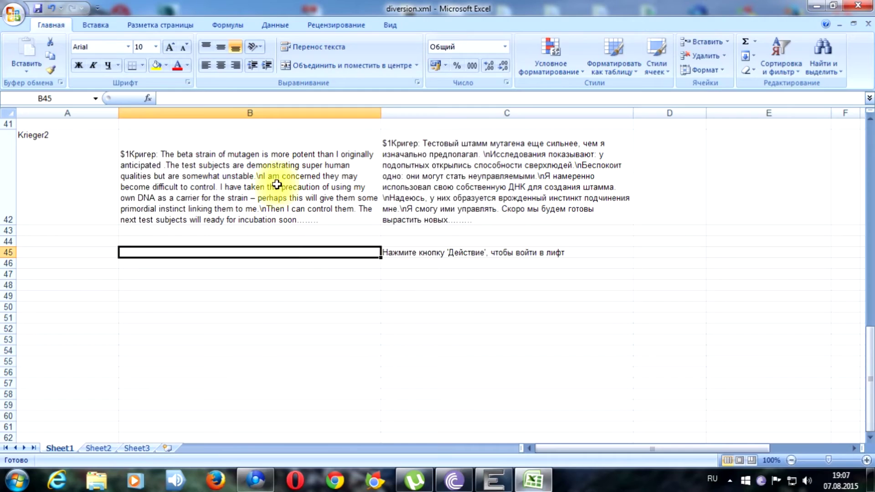
# - Copy the English move_elevator_up text from B18 into B45
pyautogui.scroll(7, 277, 184)
pyautogui.scroll(2, 277, 184)
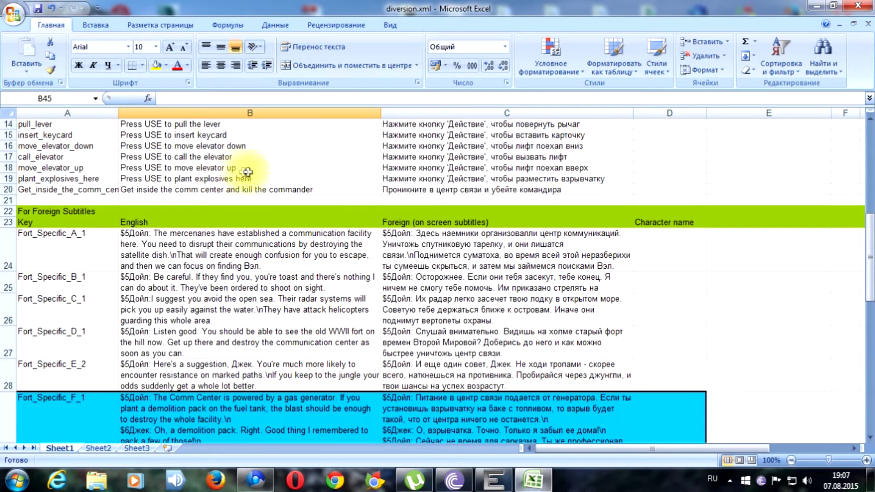
pyautogui.click(216, 170)
pyautogui.rightClick(216, 170)
pyautogui.click(264, 193)
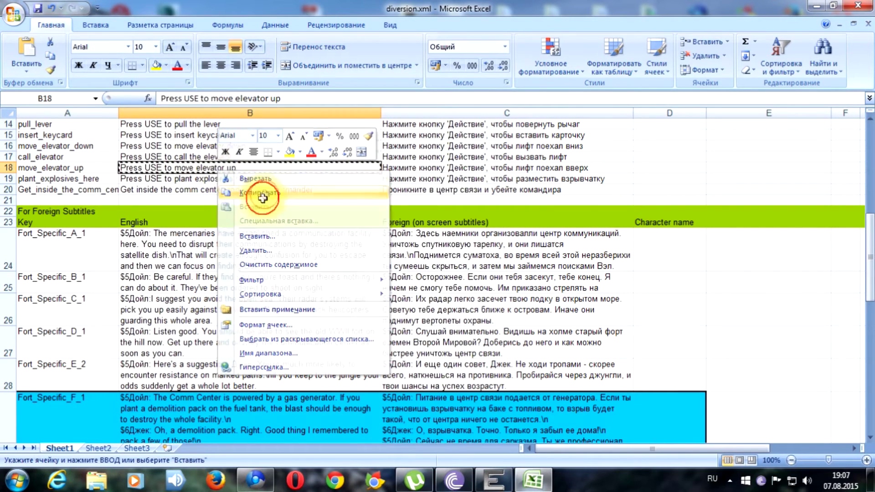
pyautogui.scroll(-9, 285, 257)
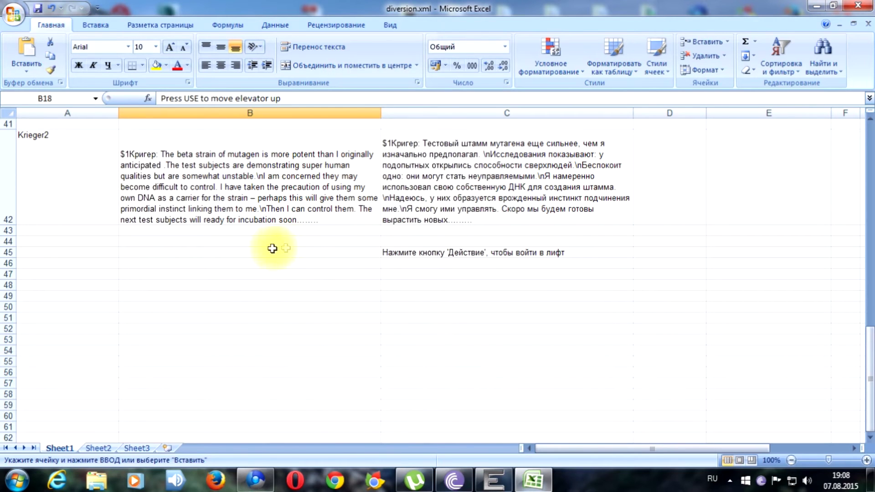
pyautogui.click(250, 251)
pyautogui.rightClick(250, 251)
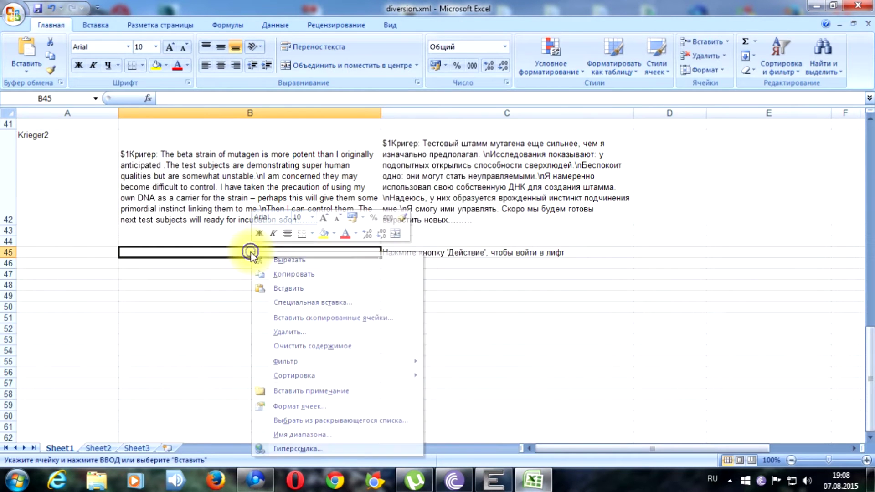
pyautogui.click(320, 290)
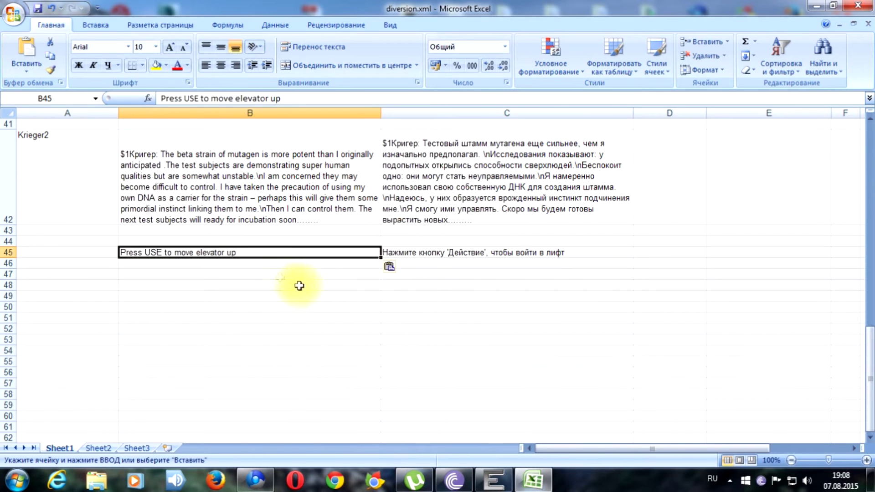
# - Change the text in B45 to "Press USE to enter into the lift"
pyautogui.doubleClick(251, 254)
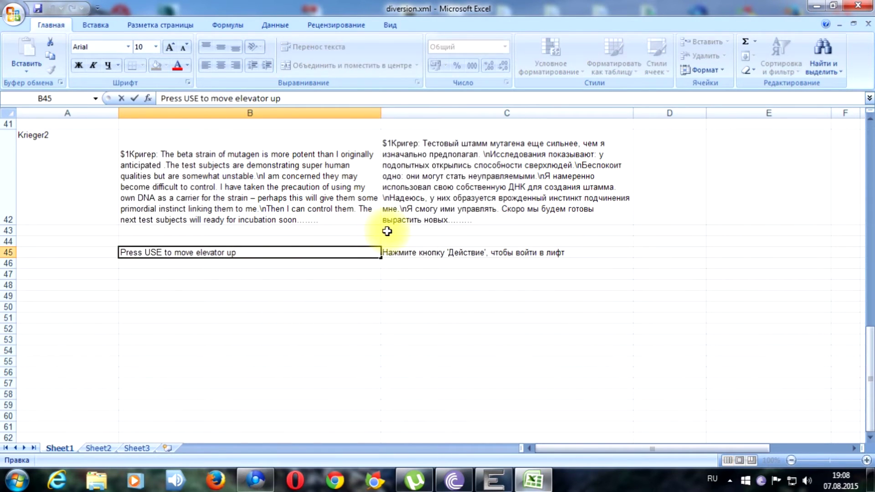
pyautogui.press('BackSpace')
pyautogui.press('BackSpace')
pyautogui.press('BackSpace')
pyautogui.press('BackSpace')
pyautogui.press('BackSpace')
pyautogui.press('BackSpace')
pyautogui.press('BackSpace')
pyautogui.press('BackSpace')
pyautogui.press('BackSpace')
pyautogui.press('BackSpace')
pyautogui.press('BackSpace')
pyautogui.press('BackSpace')
pyautogui.press('BackSpace')
pyautogui.press('BackSpace')
pyautogui.press('BackSpace')
pyautogui.press('BackSpace')
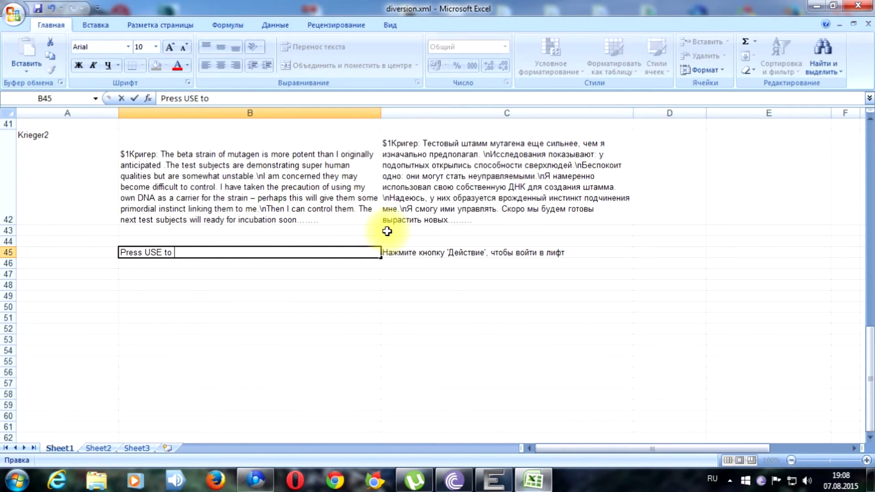
pyautogui.write('yтеук')
pyautogui.press('BackSpace')
pyautogui.press('BackSpace')
pyautogui.press('BackSpace')
pyautogui.press('BackSpace')
pyautogui.press('BackSpace')
pyautogui.write('enter')
pyautogui.write('into t')
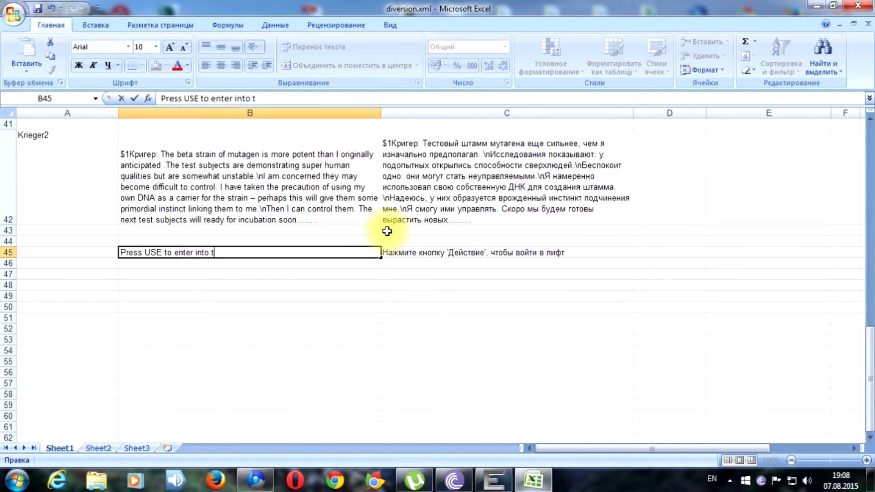
pyautogui.write('he lift')
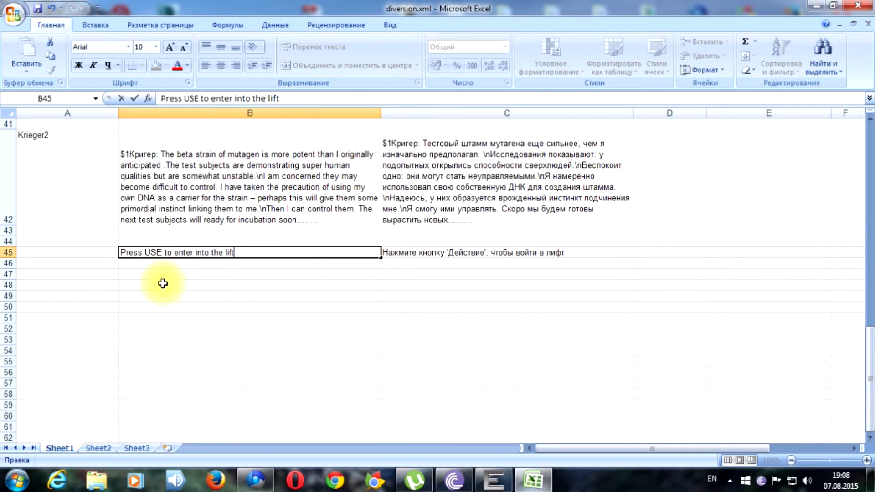
# - Enter the key lift_on in A45 and copy that cell
pyautogui.click(61, 253)
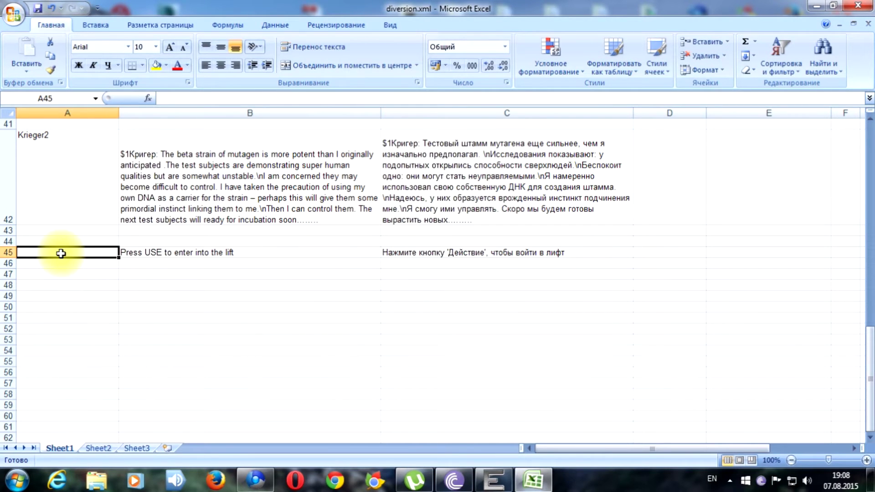
pyautogui.write('I')
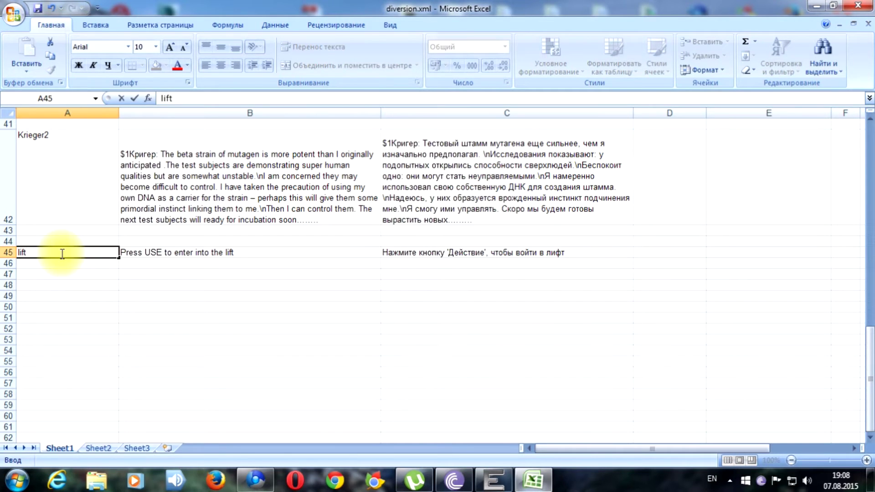
pyautogui.write('ift_on')
pyautogui.press('Return')
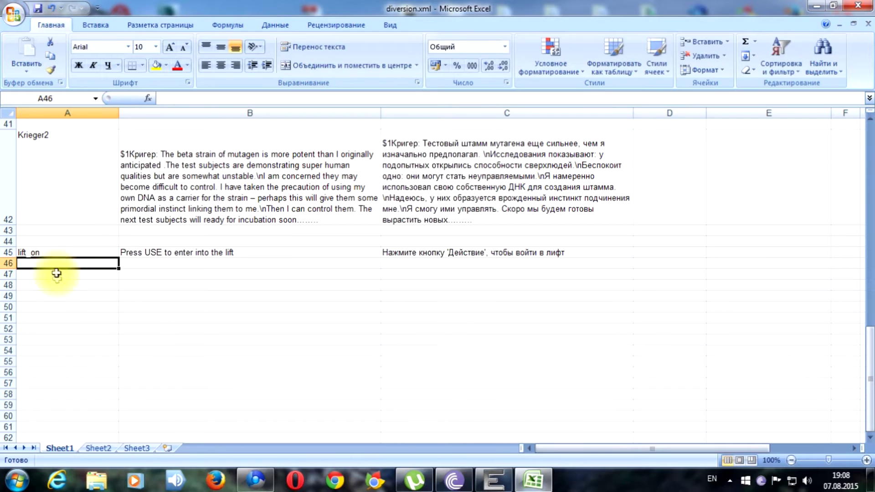
pyautogui.click(55, 254)
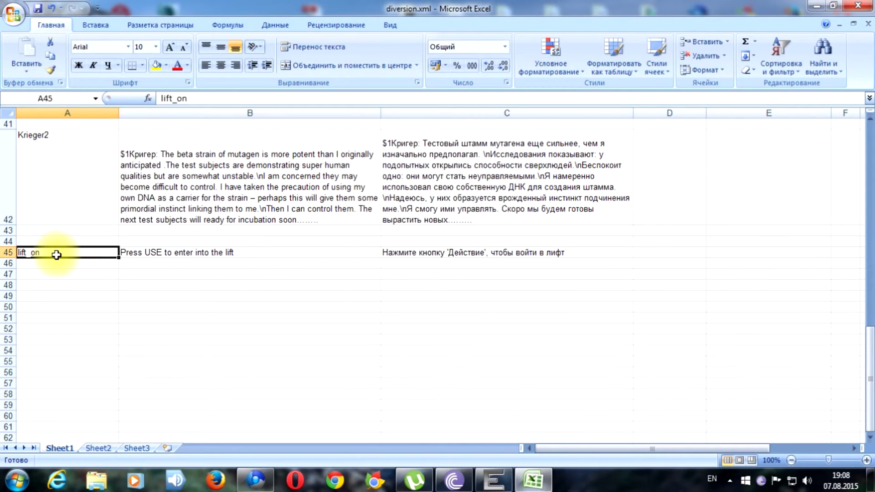
pyautogui.rightClick(55, 253)
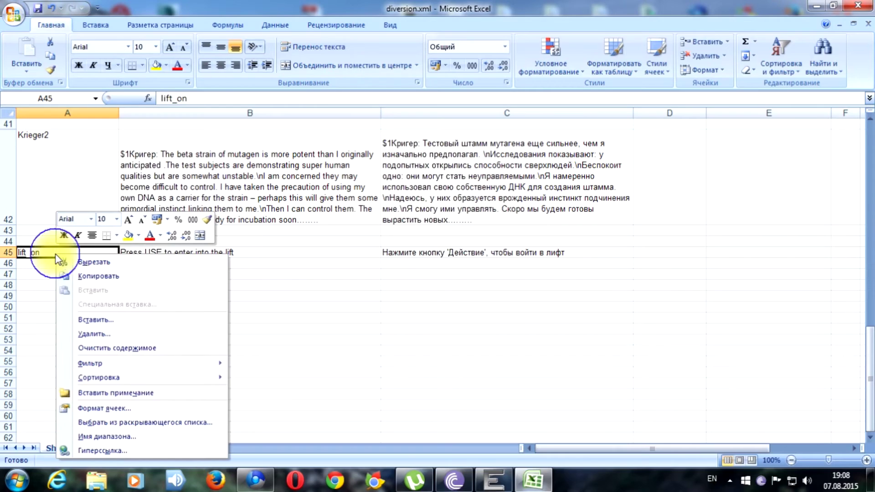
pyautogui.click(97, 277)
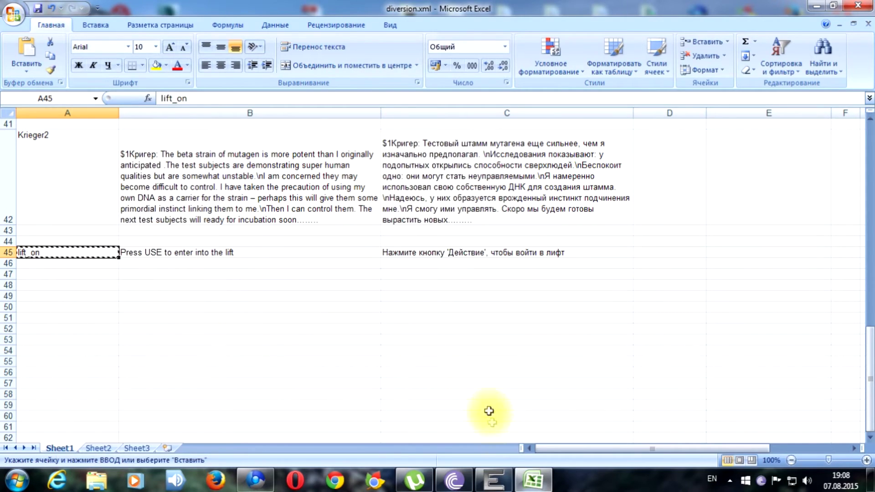
pyautogui.click(495, 476)
pyautogui.click(419, 296)
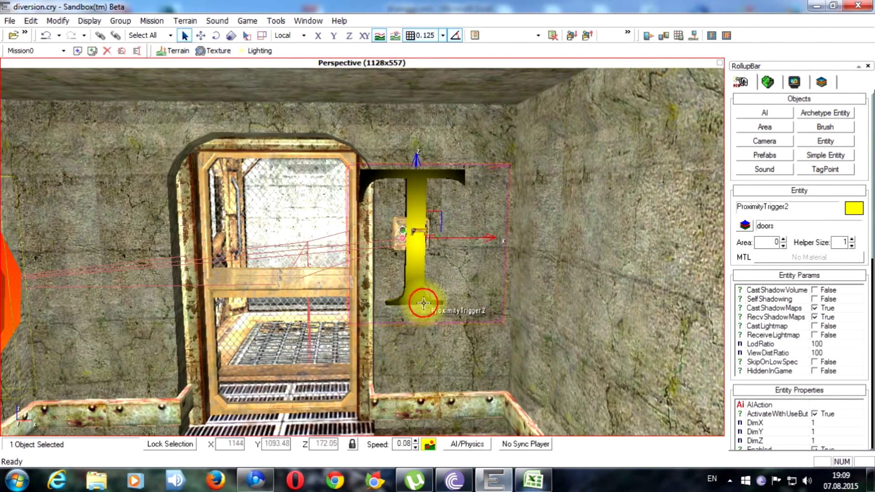
pyautogui.scroll(-10, 869, 388)
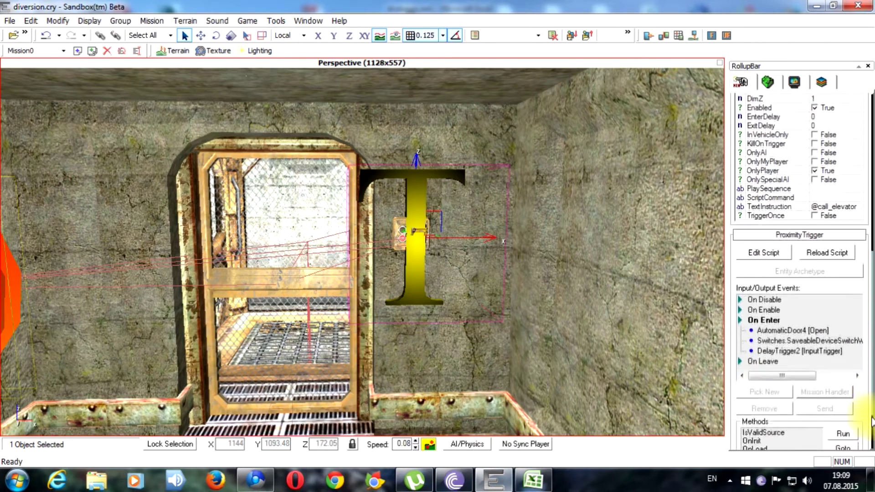
pyautogui.scroll(3, 873, 429)
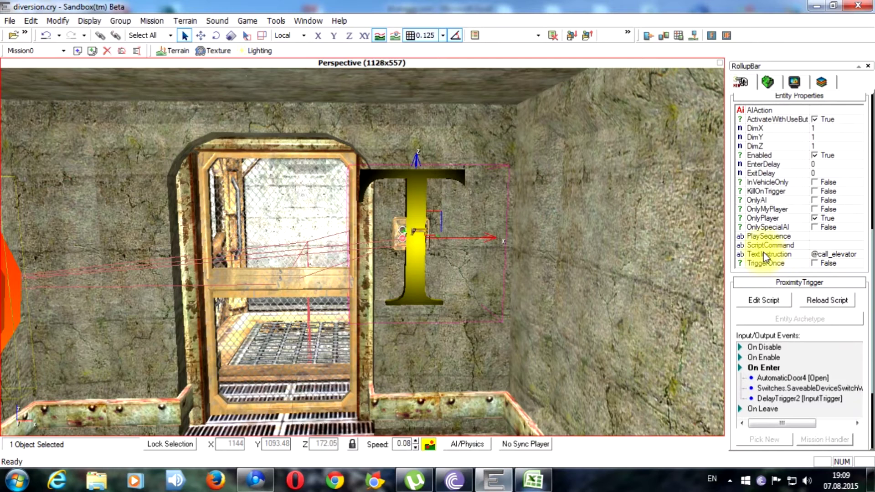
pyautogui.click(836, 254)
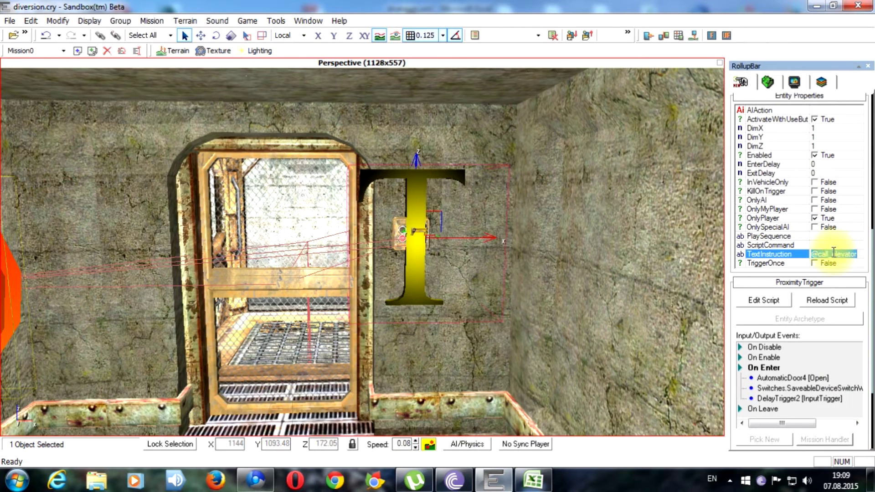
pyautogui.write('lift_on')
pyautogui.click(812, 254)
pyautogui.write('@')
pyautogui.click(650, 306)
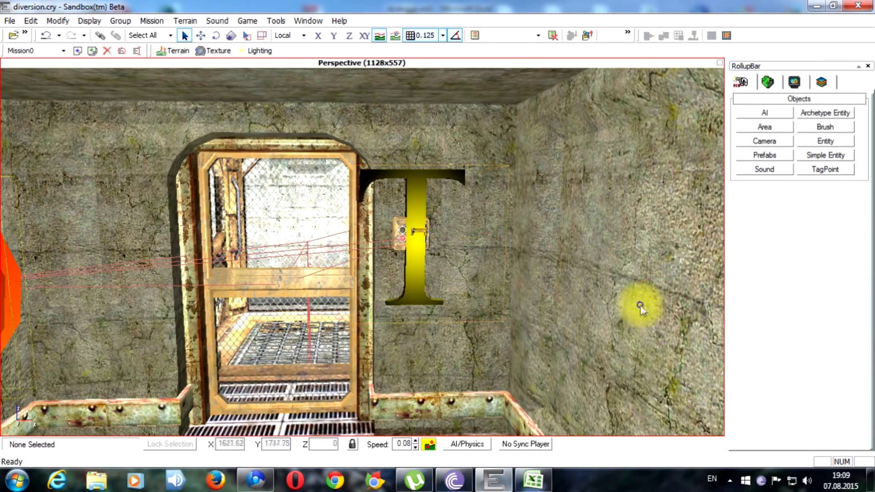
pyautogui.hotkey('ctrl', 'g')
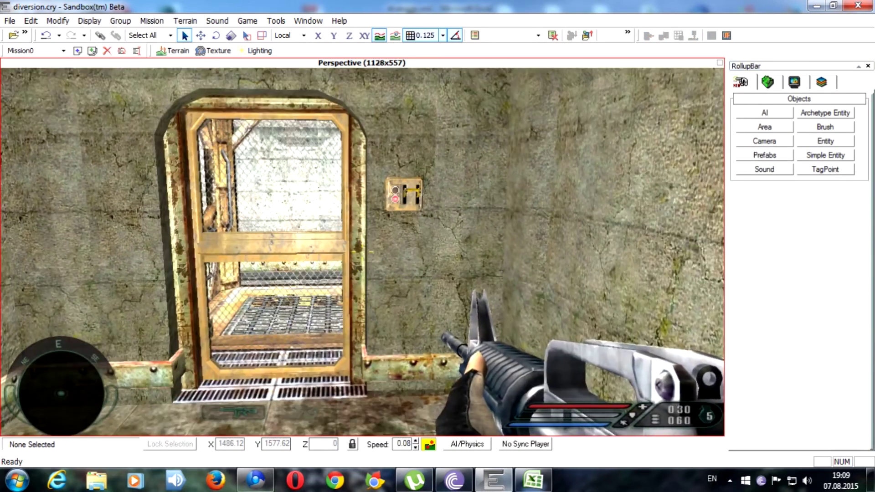
pyautogui.press('w')
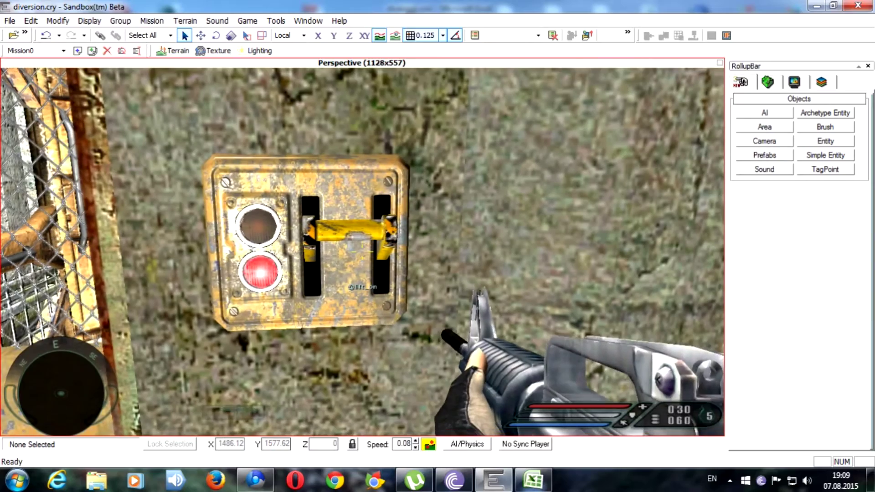
pyautogui.press('s')
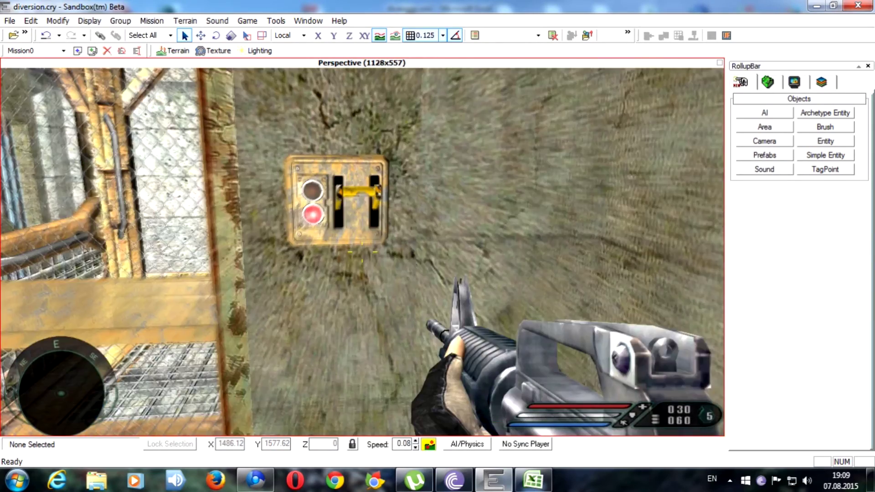
pyautogui.press('s')
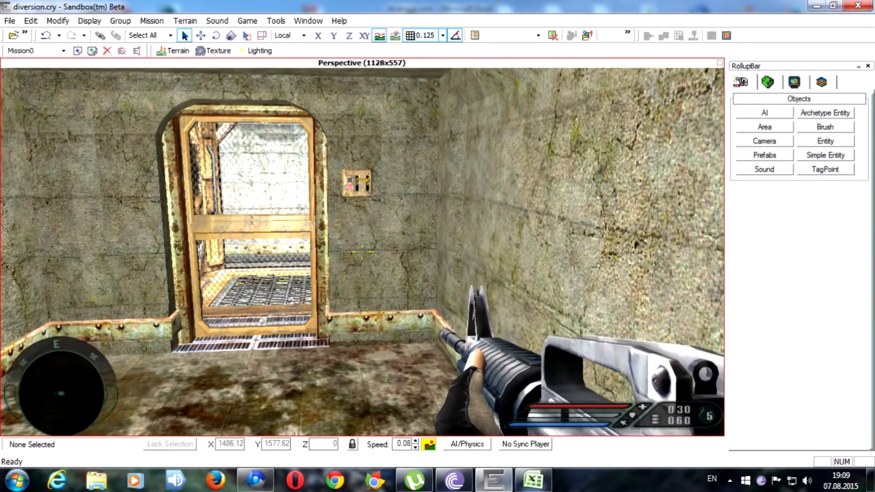
pyautogui.press('Escape')
pyautogui.press('s')
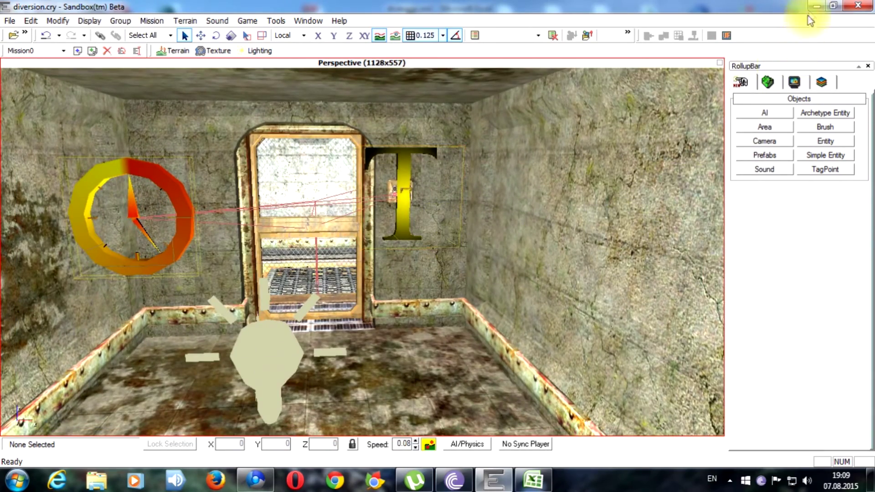
# - Switch to Excel and close diversion.xml, saving the changes
pyautogui.click(816, 6)
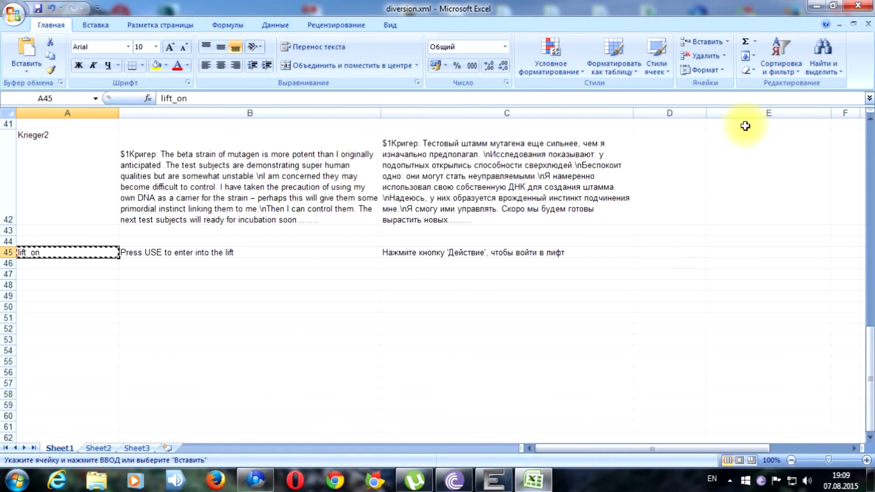
pyautogui.click(866, 10)
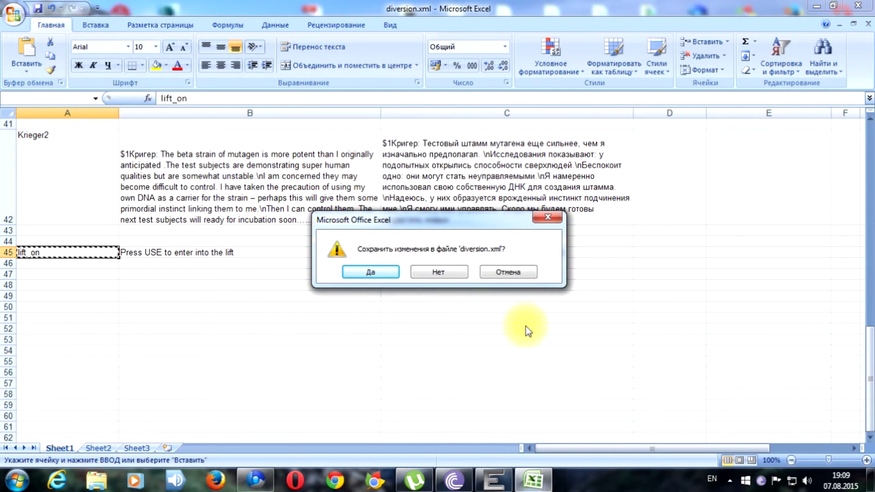
pyautogui.click(371, 272)
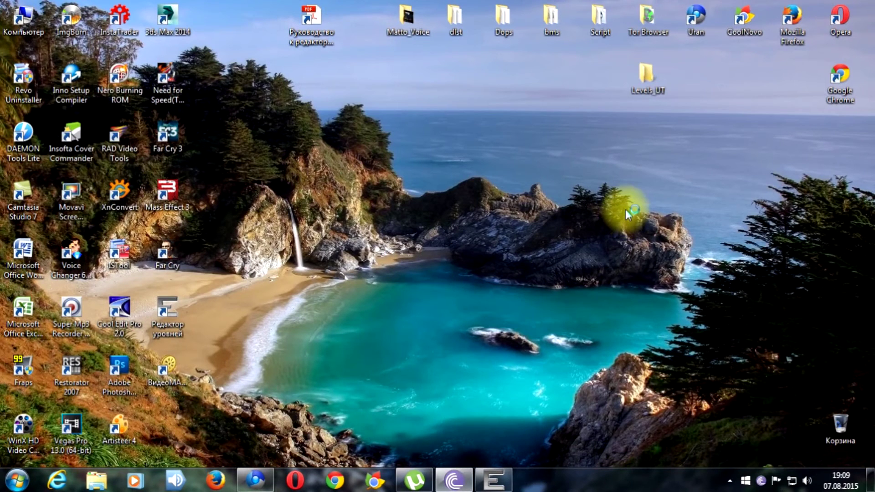
# - Open the Levels_UT folder from the desktop and move its window aside to make room for a second folder window
pyautogui.click(646, 86)
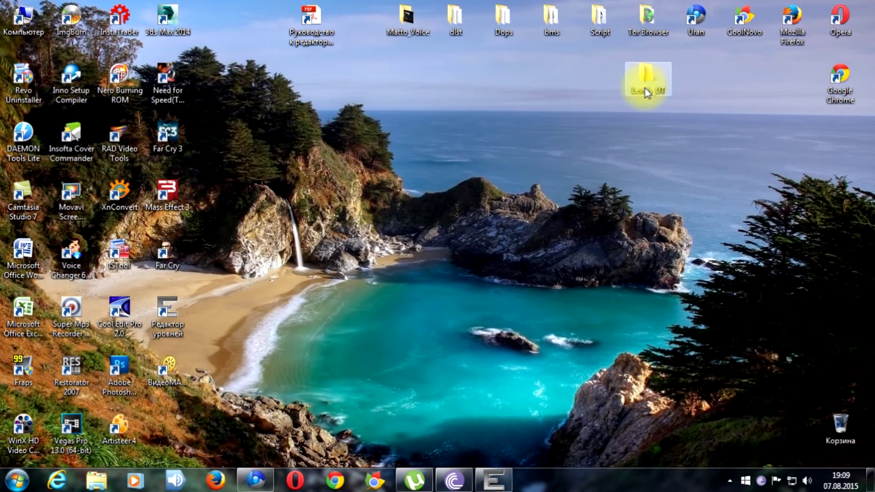
pyautogui.doubleClick(647, 91)
pyautogui.moveTo(553, 34); pyautogui.dragTo(630, 30)
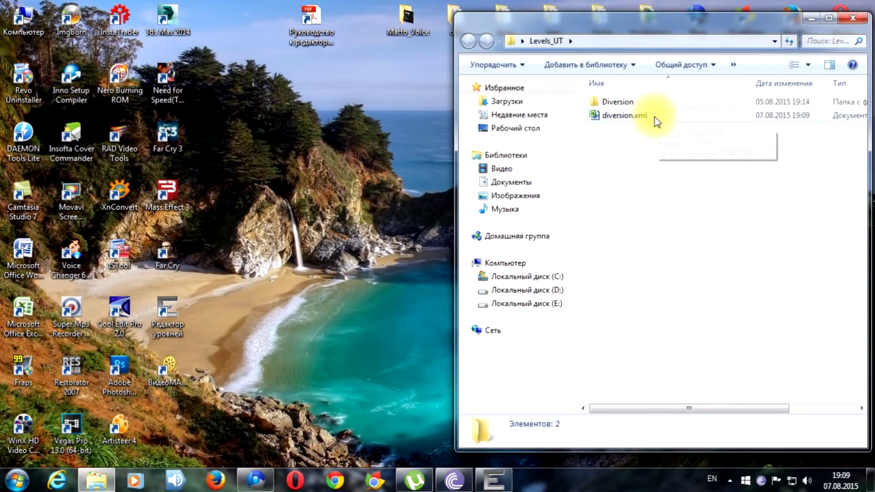
# - Browse to D:\Games\Far Cry\FCData\Localized and open the russian.pak archive in WinRAR
pyautogui.doubleClick(23, 30)
pyautogui.click(220, 137)
pyautogui.doubleClick(221, 137)
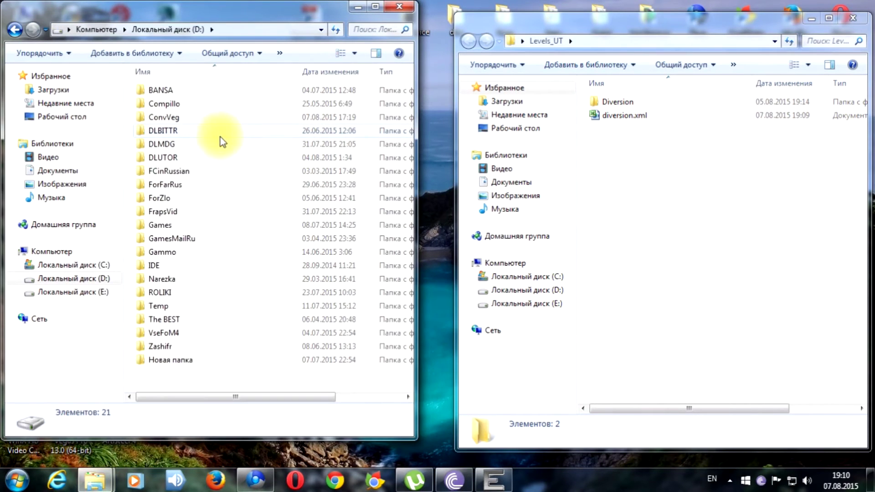
pyautogui.doubleClick(185, 226)
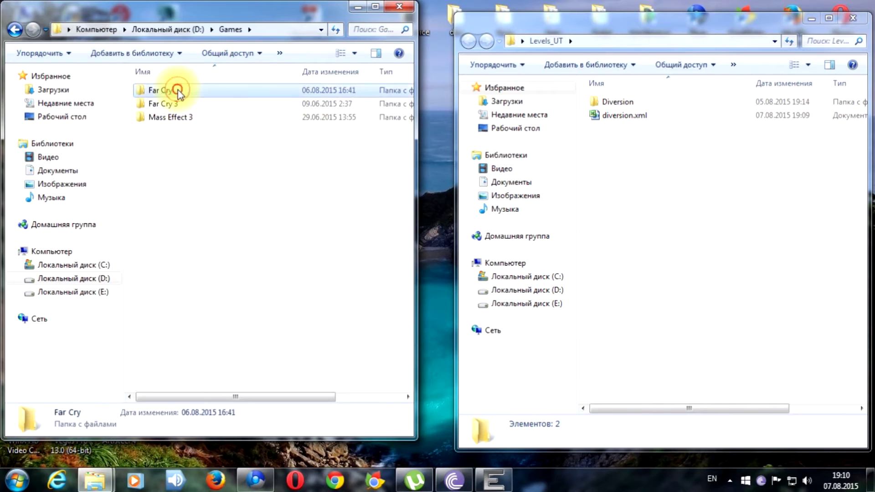
pyautogui.doubleClick(177, 89)
pyautogui.click(183, 118)
pyautogui.doubleClick(182, 117)
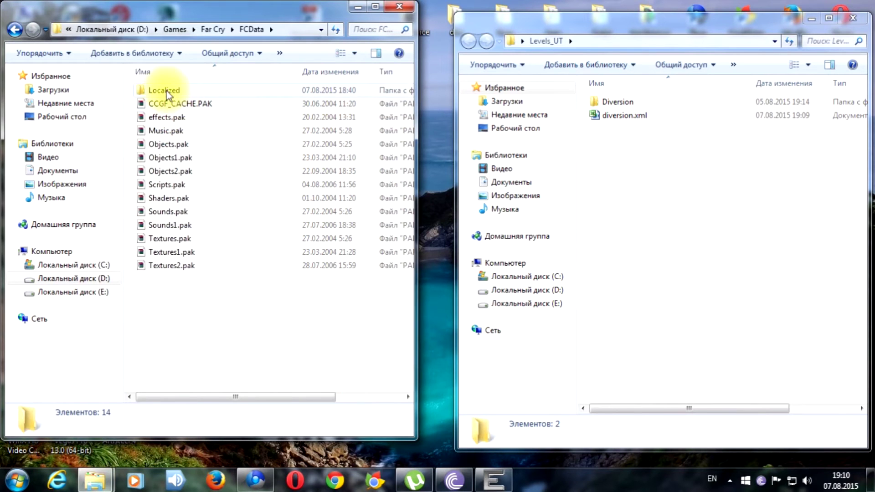
pyautogui.doubleClick(166, 91)
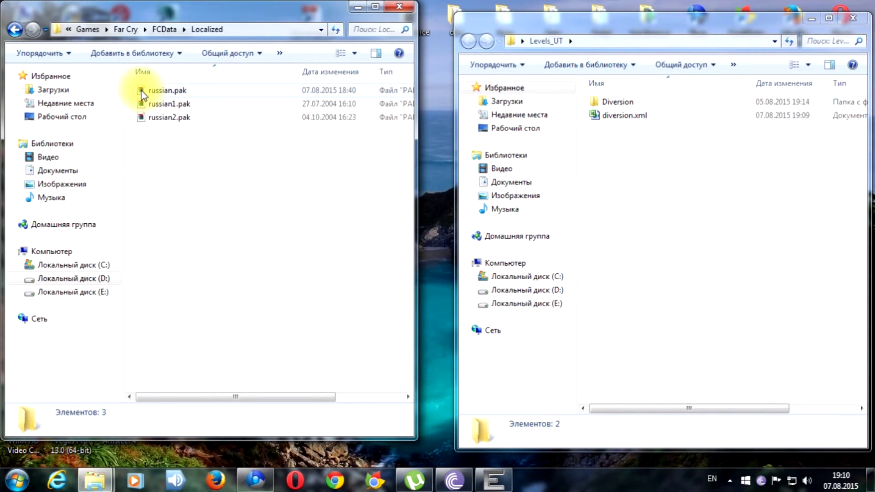
pyautogui.click(142, 92)
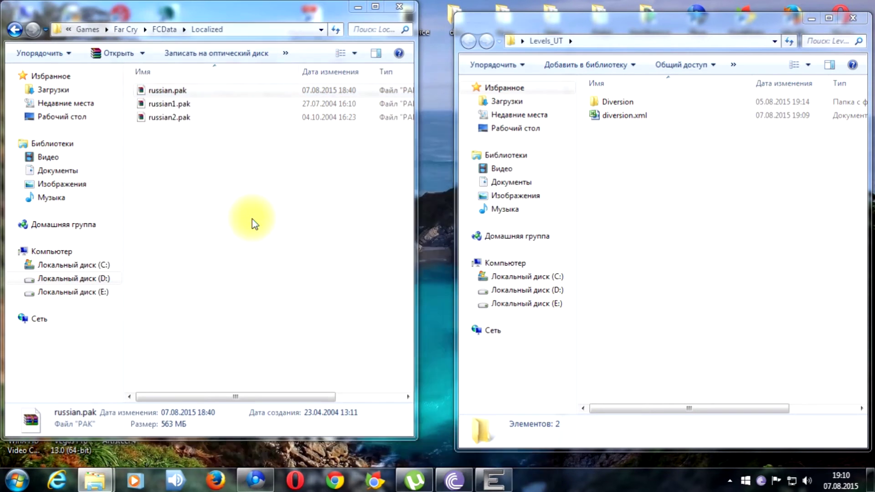
# - Try to add diversion.xml to the languages folder of russian.pak, and close the archive and the Localized folder
pyautogui.doubleClick(100, 155)
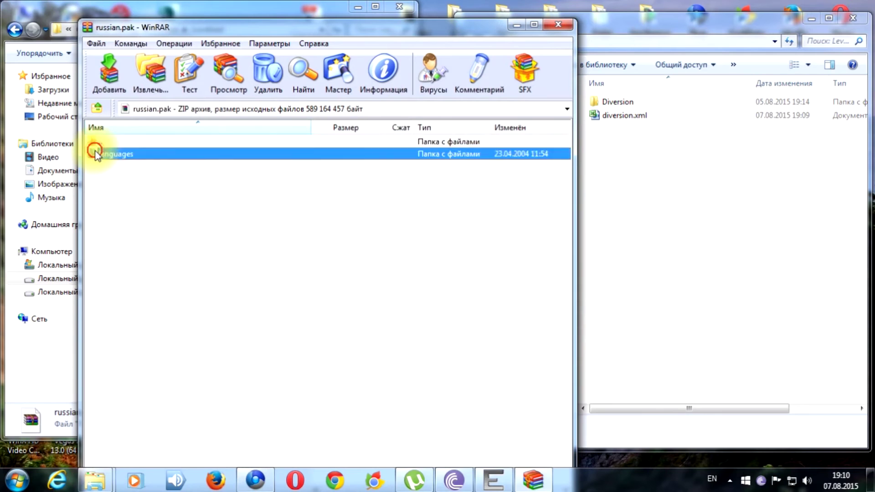
pyautogui.click(595, 117)
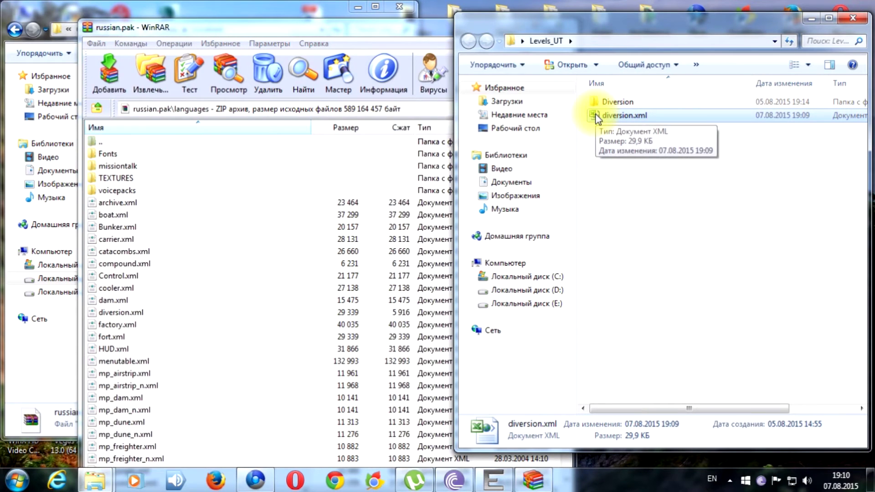
pyautogui.moveTo(597, 119); pyautogui.dragTo(308, 358)
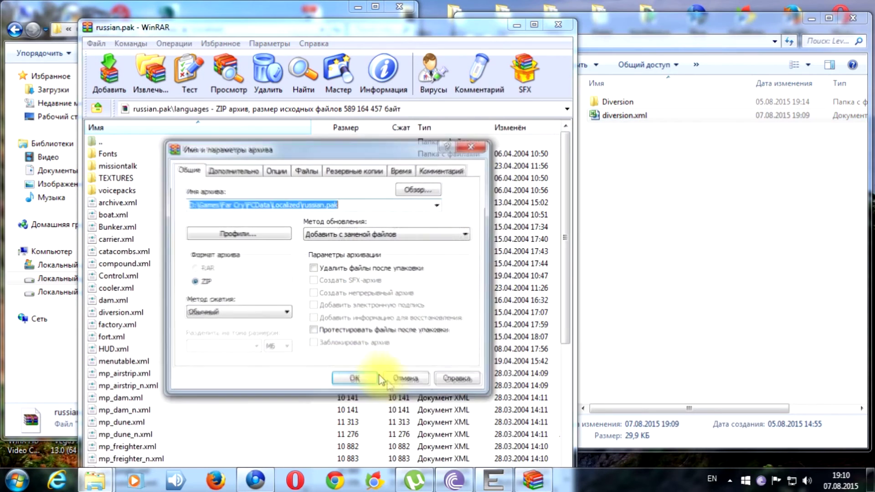
pyautogui.click(355, 380)
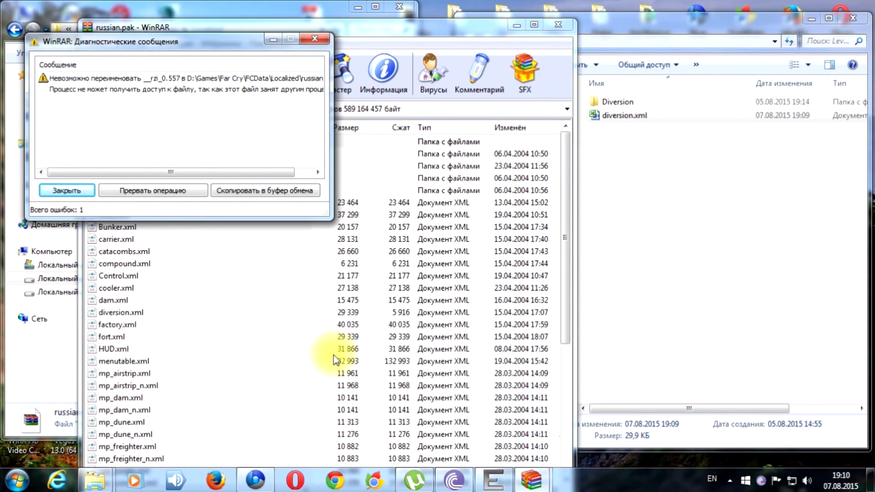
pyautogui.click(305, 40)
pyautogui.click(560, 24)
pyautogui.click(406, 9)
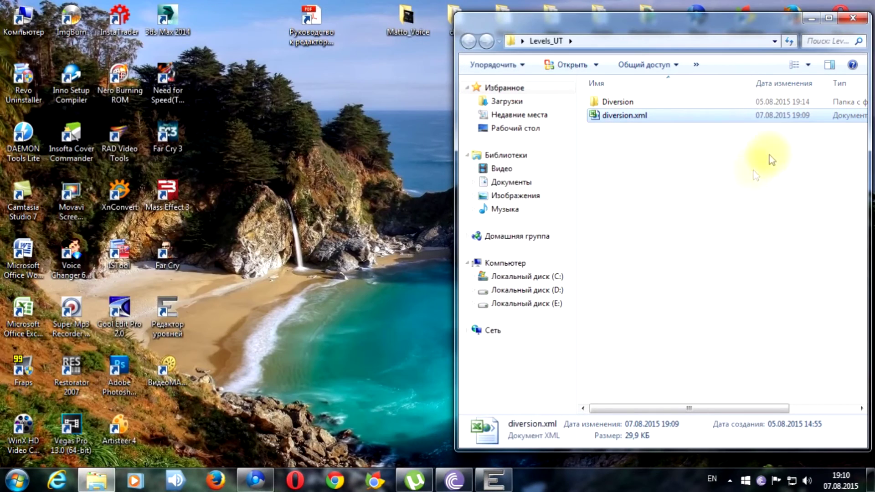
# - Switch to Sandbox and exit the editor, saving the changes to diversion.cry
pyautogui.moveTo(707, 29); pyautogui.dragTo(618, 34)
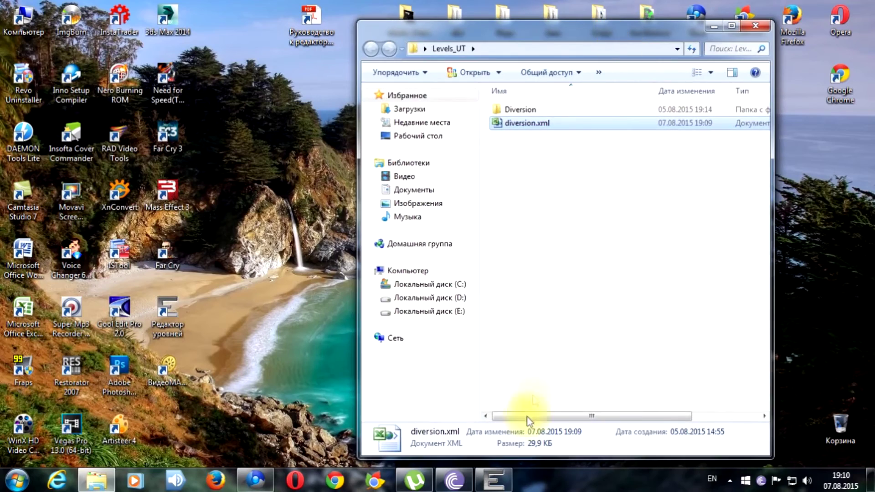
pyautogui.click(563, 445)
pyautogui.click(858, 6)
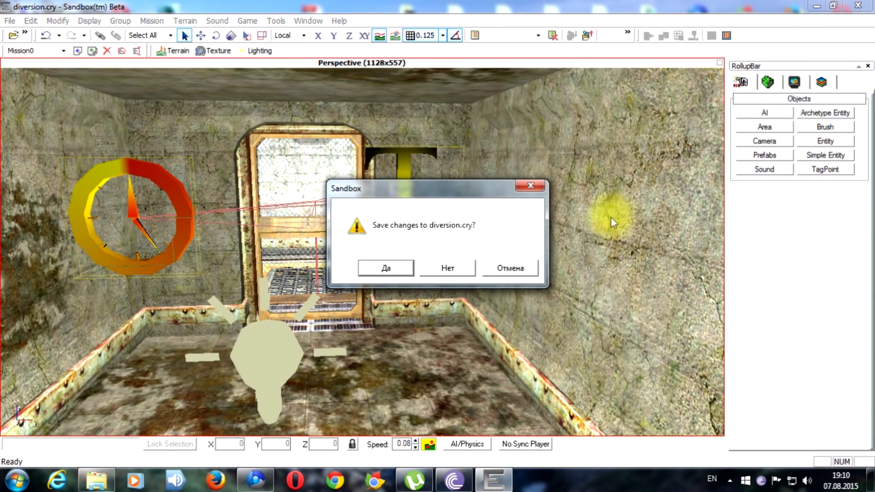
pyautogui.click(364, 268)
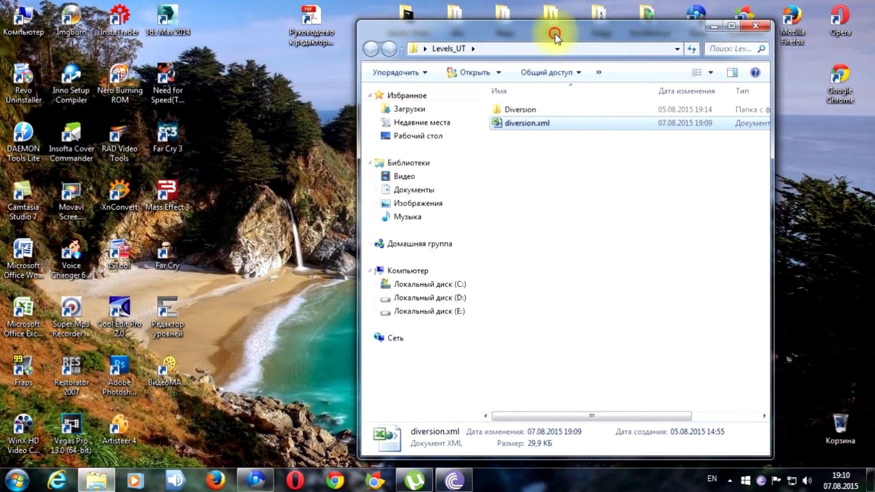
# - Open the D:\Games\Far Cry\FCData\Localized folder beside the Levels_UT window
pyautogui.moveTo(554, 28); pyautogui.dragTo(652, 21)
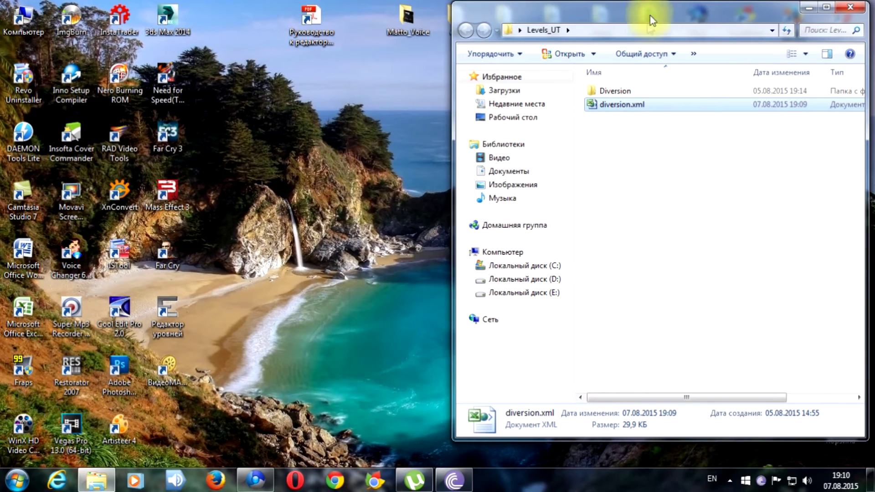
pyautogui.doubleClick(22, 19)
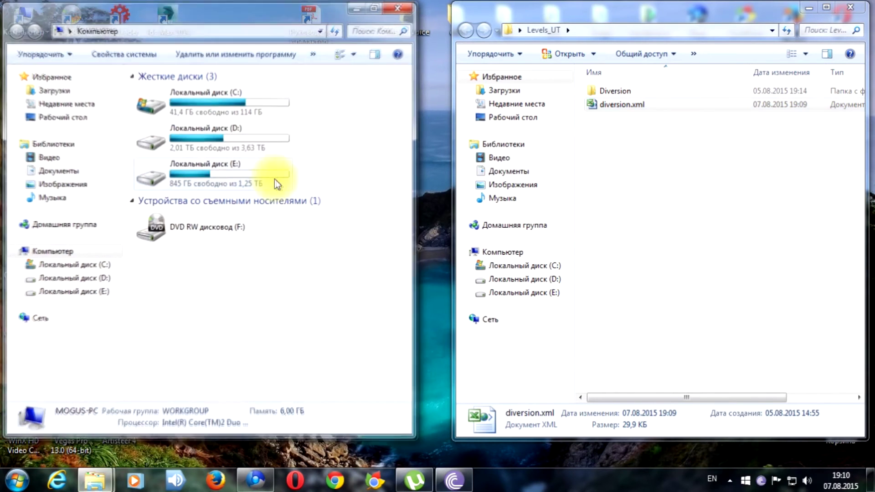
pyautogui.doubleClick(234, 139)
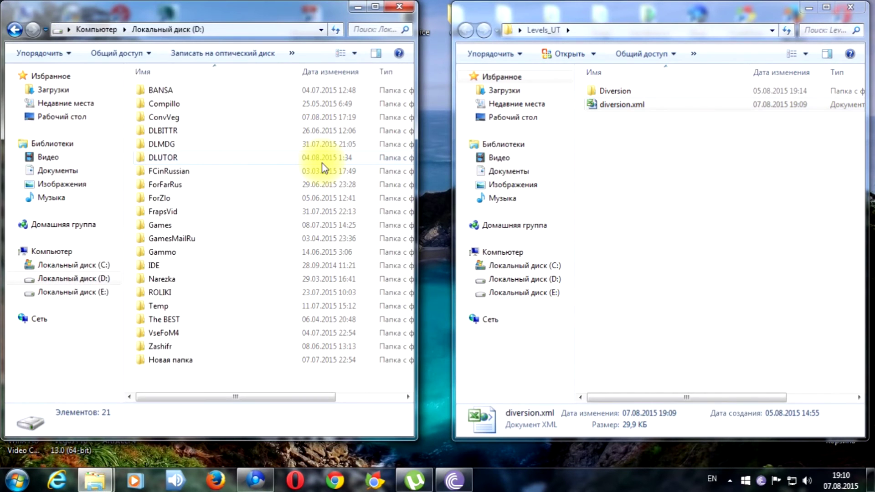
pyautogui.doubleClick(190, 223)
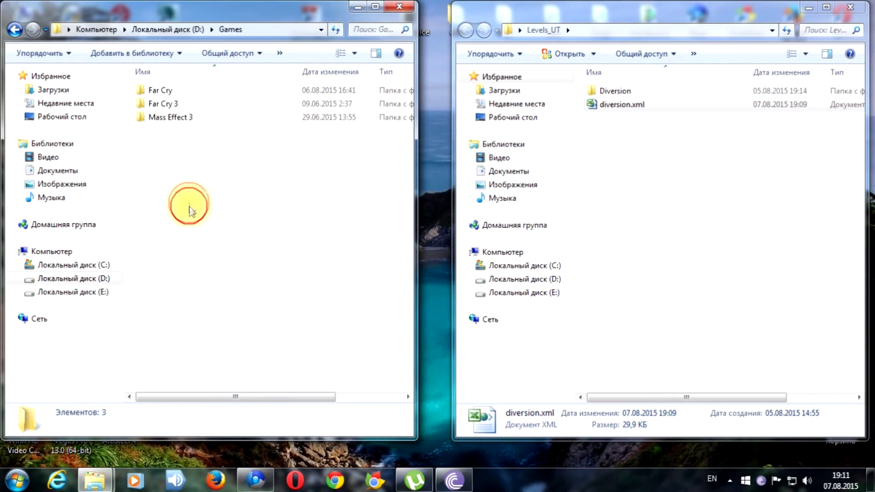
pyautogui.doubleClick(178, 91)
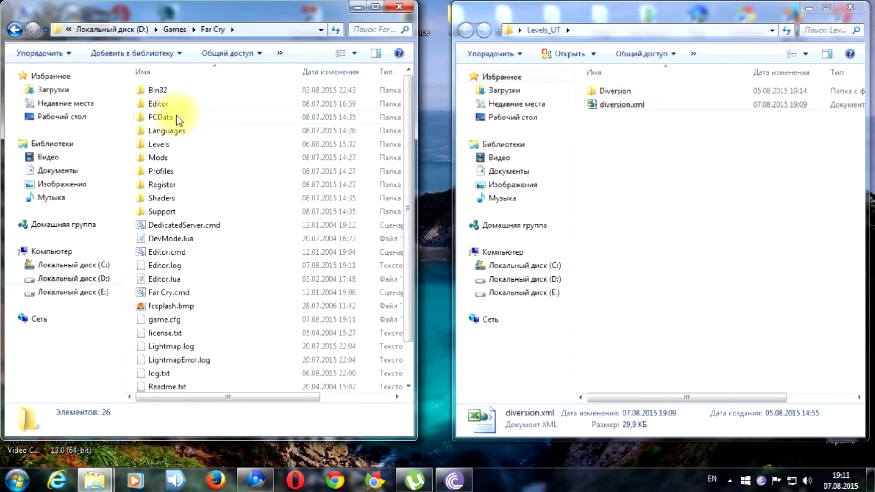
pyautogui.doubleClick(176, 117)
pyautogui.doubleClick(166, 91)
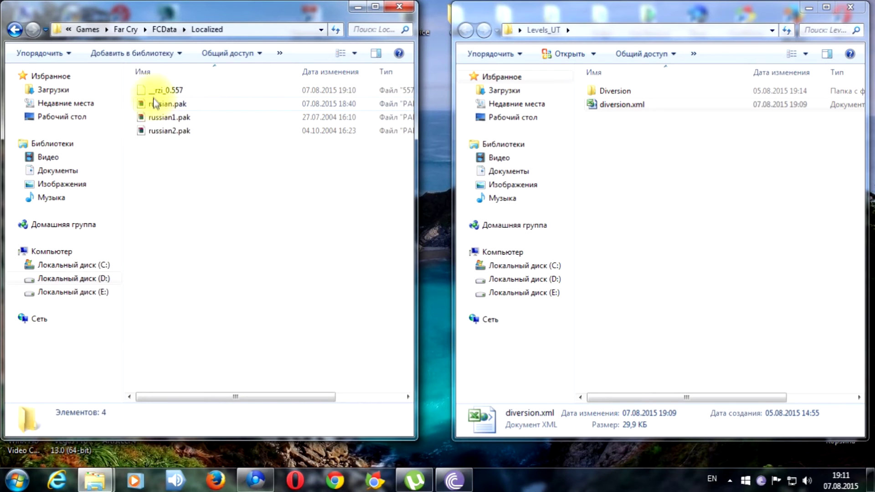
# - Delete the leftover temporary file __rzi_0.557 from the Localized folder
pyautogui.click(151, 90)
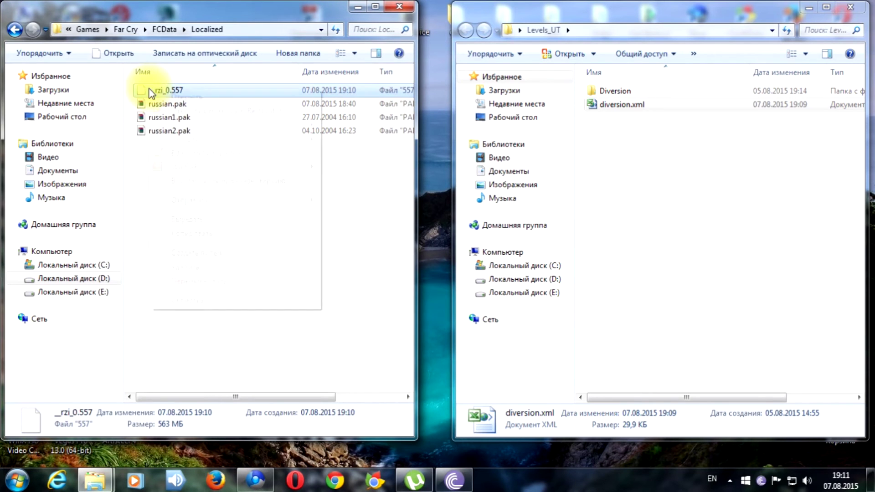
pyautogui.rightClick(152, 94)
pyautogui.click(219, 269)
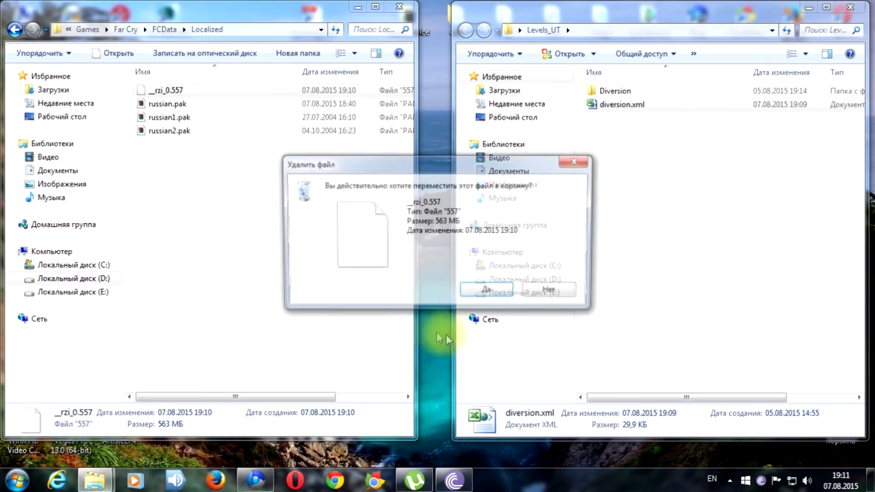
pyautogui.click(499, 292)
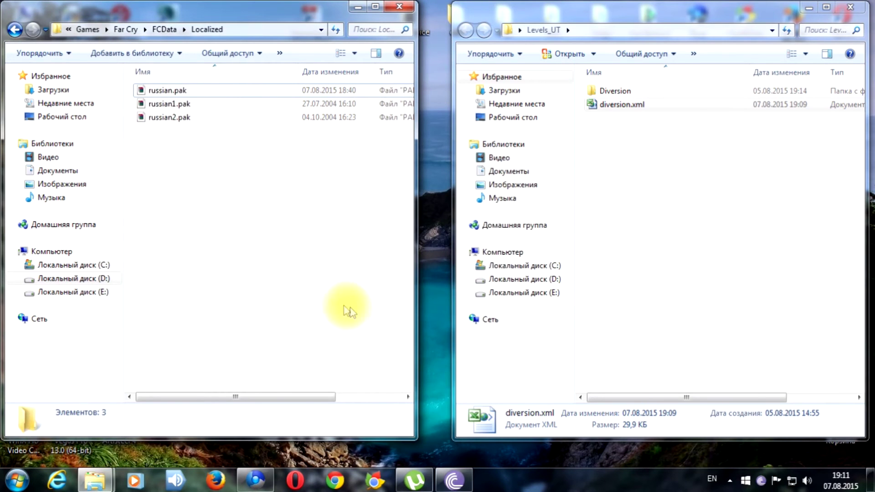
# - Open russian.pak in WinRAR and add diversion.xml from Levels_UT to its languages folder, replacing the existing file
pyautogui.click(138, 90)
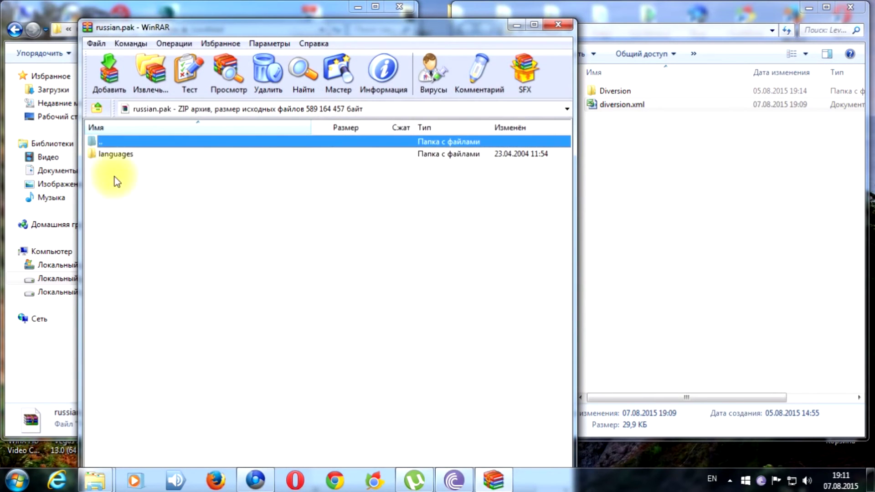
pyautogui.doubleClick(97, 155)
pyautogui.click(679, 216)
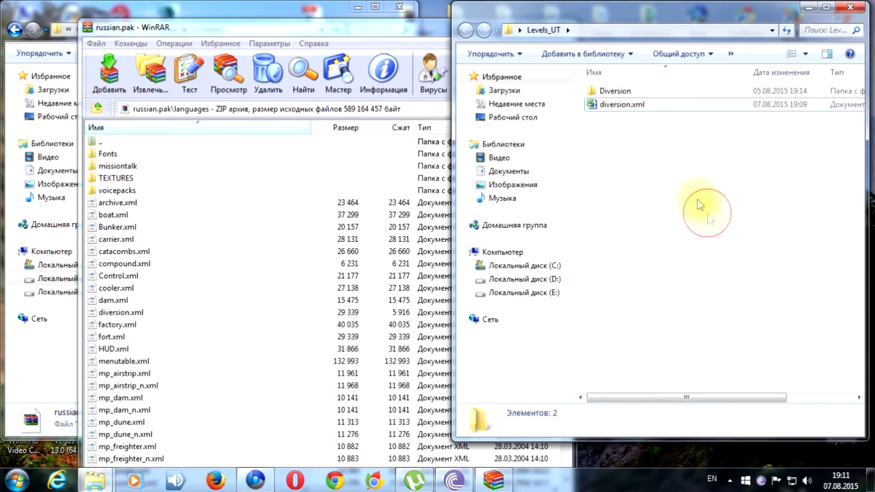
pyautogui.moveTo(592, 106); pyautogui.dragTo(340, 369)
pyautogui.click(349, 379)
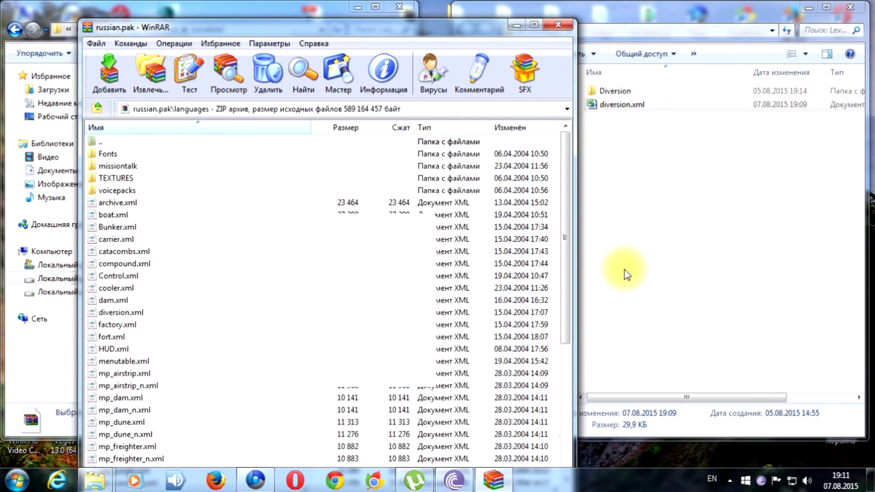
# - Close the russian.pak archive along with the Localized and Levels_UT folder windows
pyautogui.click(561, 23)
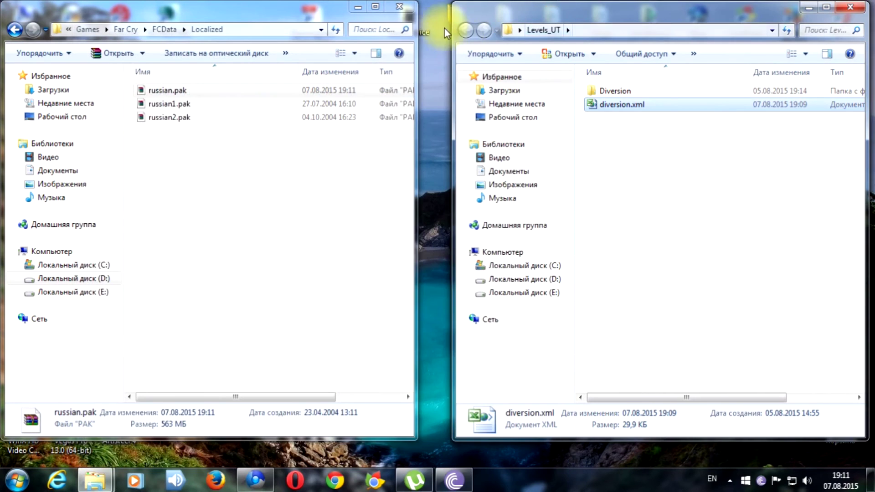
pyautogui.click(566, 26)
pyautogui.moveTo(565, 31); pyautogui.dragTo(599, 58)
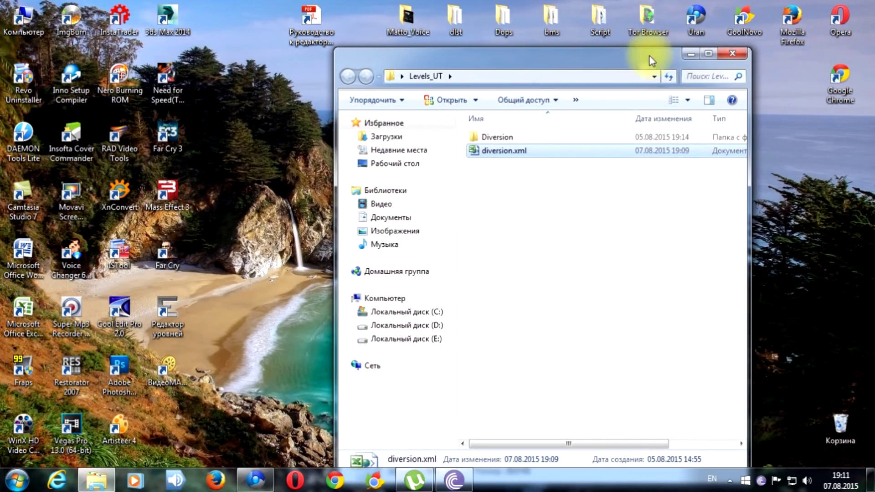
pyautogui.click(752, 45)
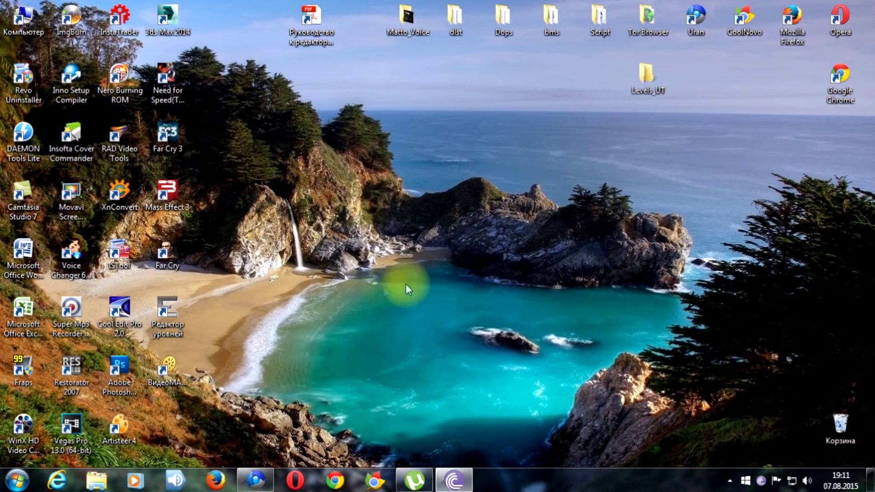
# - Start the Sandbox level editor and open diversion.cry from the Diversion level folder
pyautogui.doubleClick(165, 310)
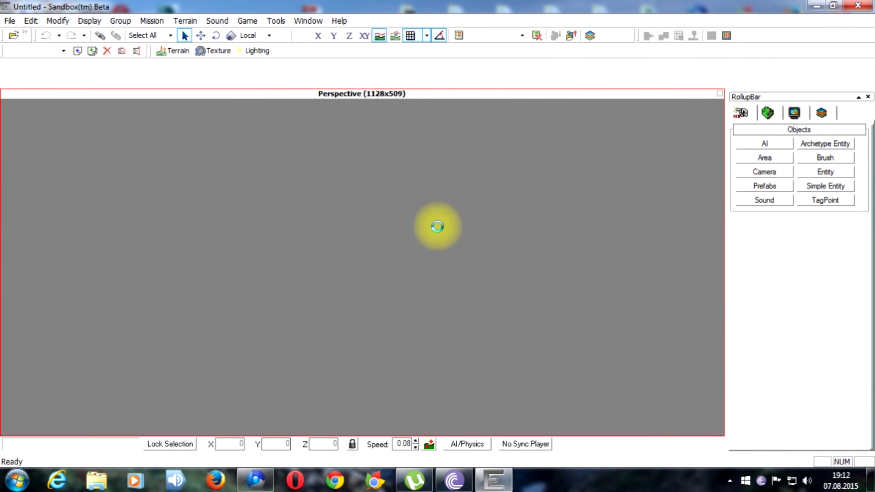
pyautogui.click(12, 35)
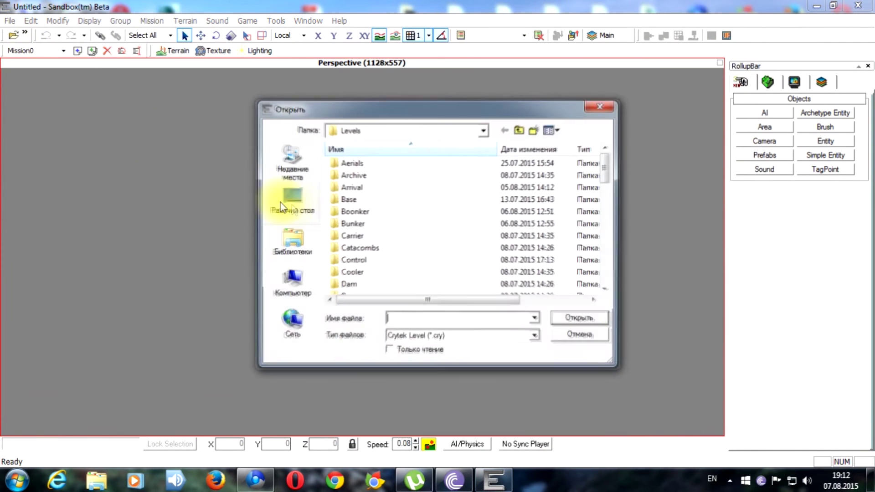
pyautogui.scroll(-2, 382, 229)
pyautogui.doubleClick(356, 236)
pyautogui.doubleClick(333, 166)
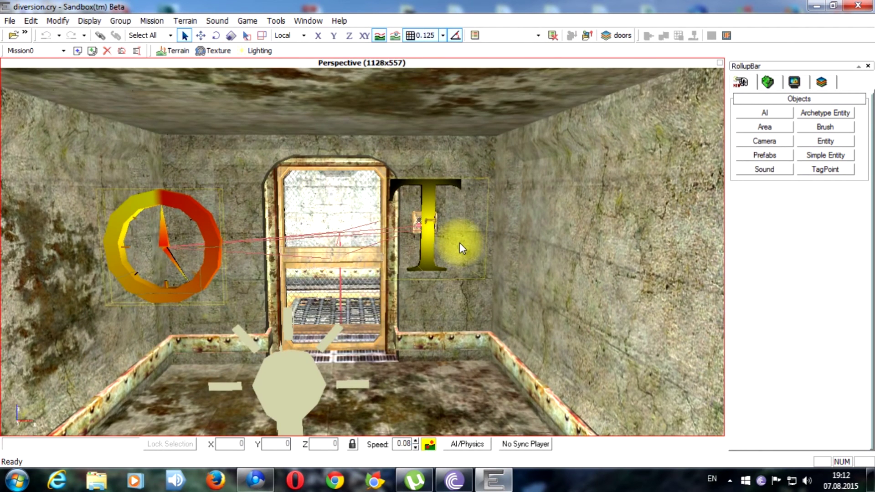
# - Enter game mode and walk up to the switch beside the elevator door to check its on-screen instruction text
pyautogui.hotkey('ctrl', 'g')
pyautogui.press('w')
pyautogui.press('w')
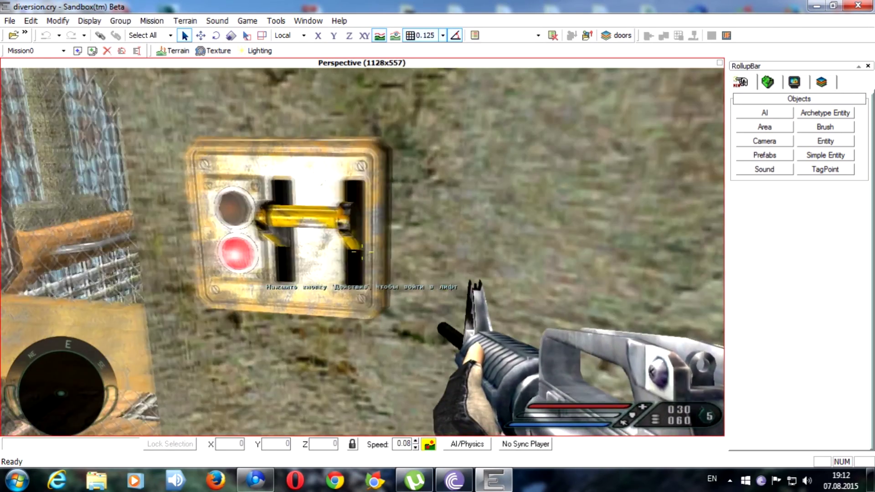
pyautogui.press('w')
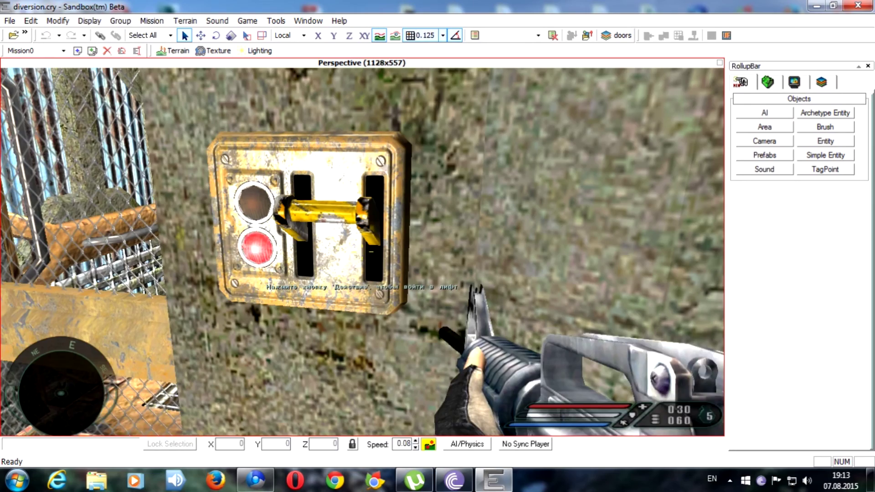
# - Back away from the elevator switch and examine the elevator door and switch from outside the trigger area
pyautogui.press('d')
pyautogui.press('s')
pyautogui.press('a')
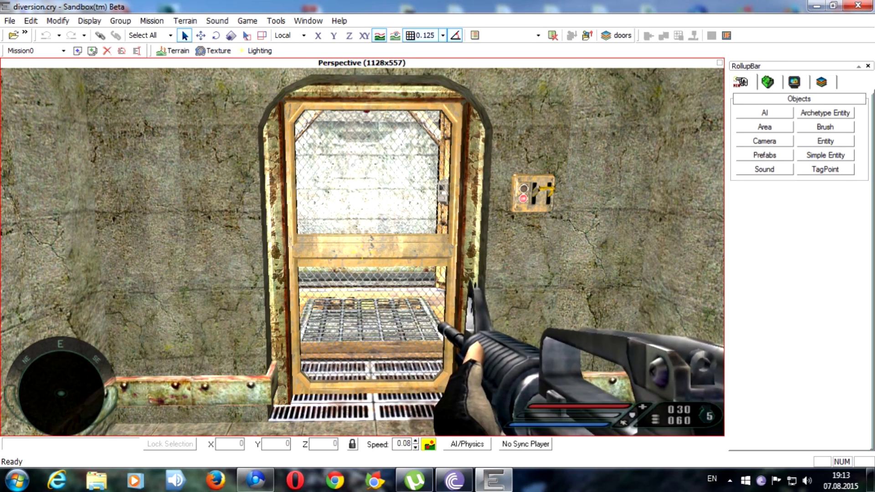
pyautogui.press('d')
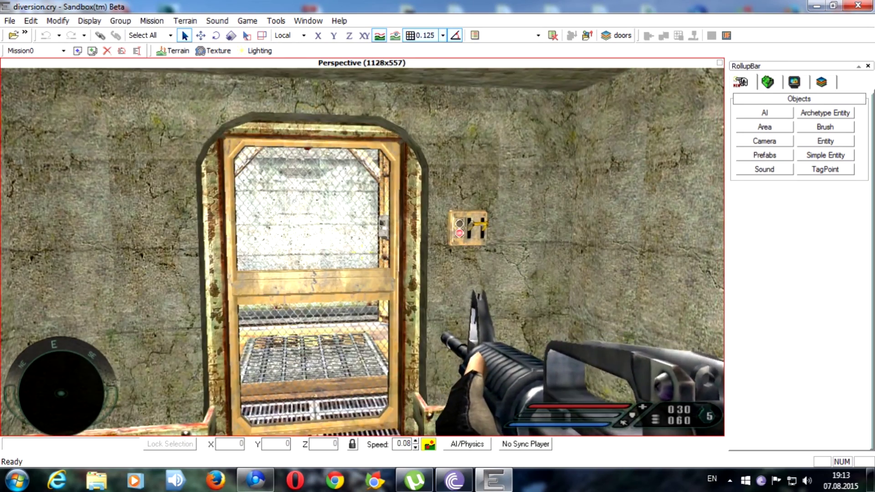
pyautogui.press('s')
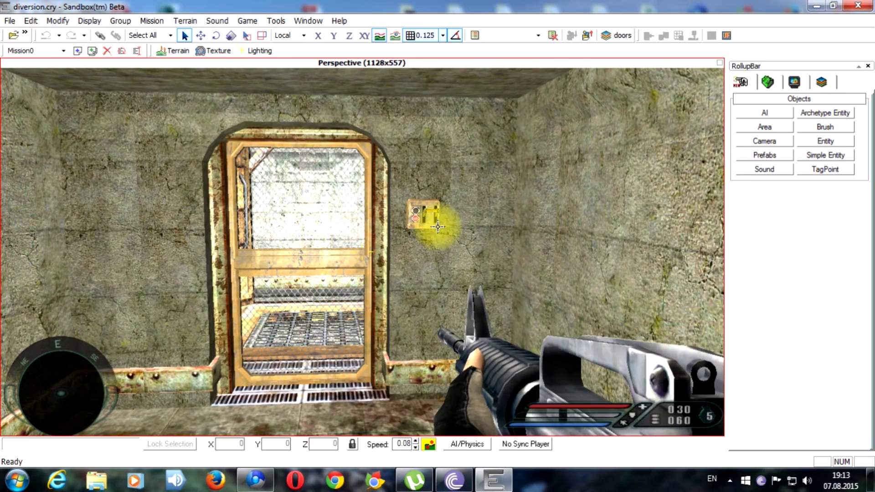
pyautogui.press('a')
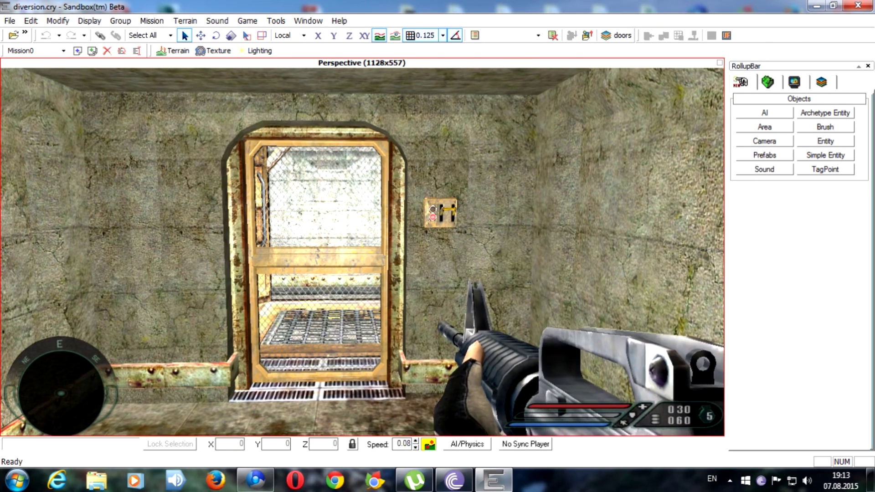